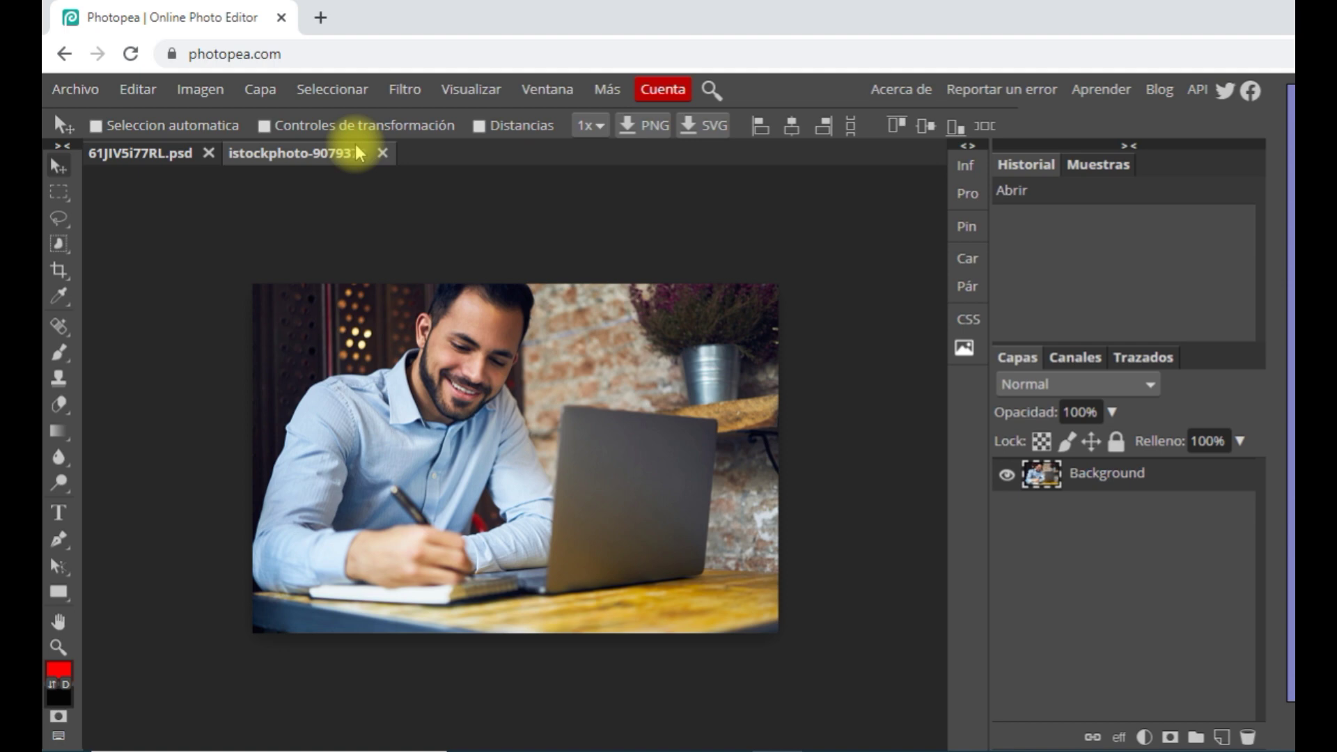
Switch to the 61JIV5i77RL.psd backpack photo and duplicate its Background into Layer 1
click(127, 156)
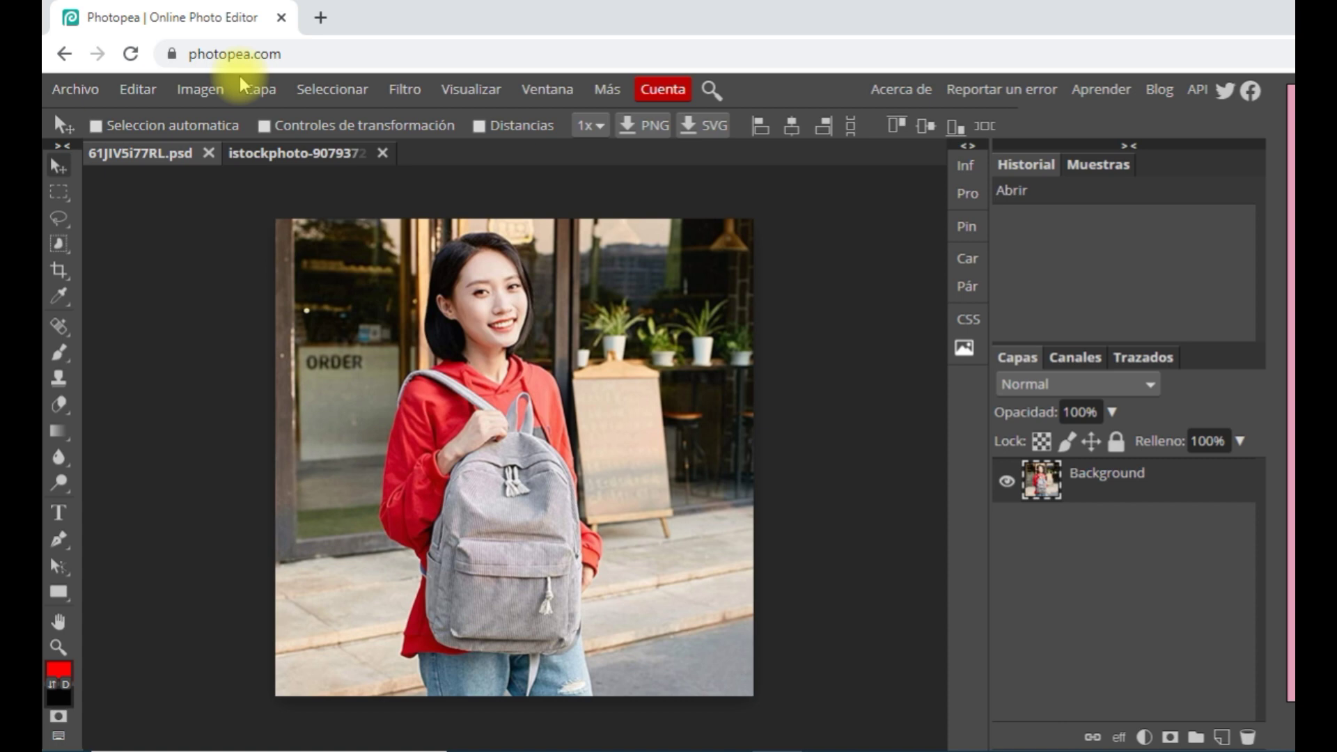
key(ctrl+j)
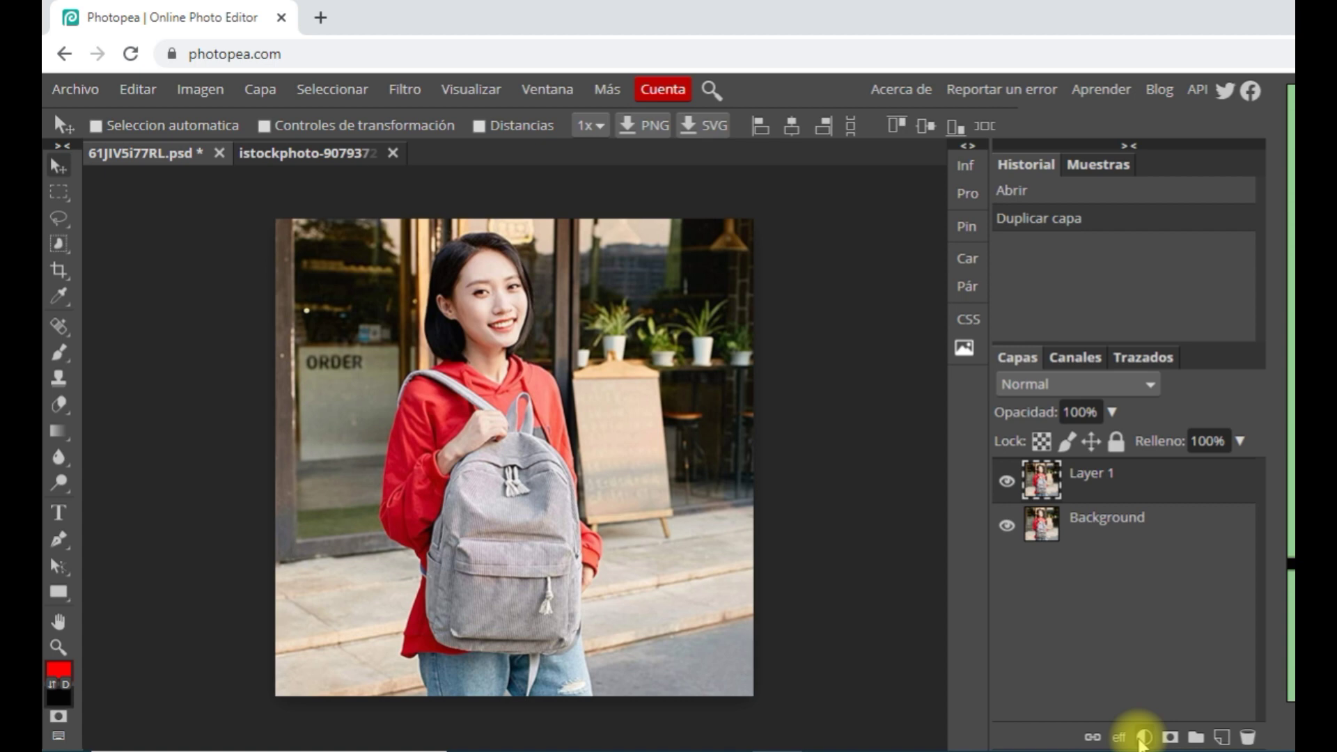
click(1143, 737)
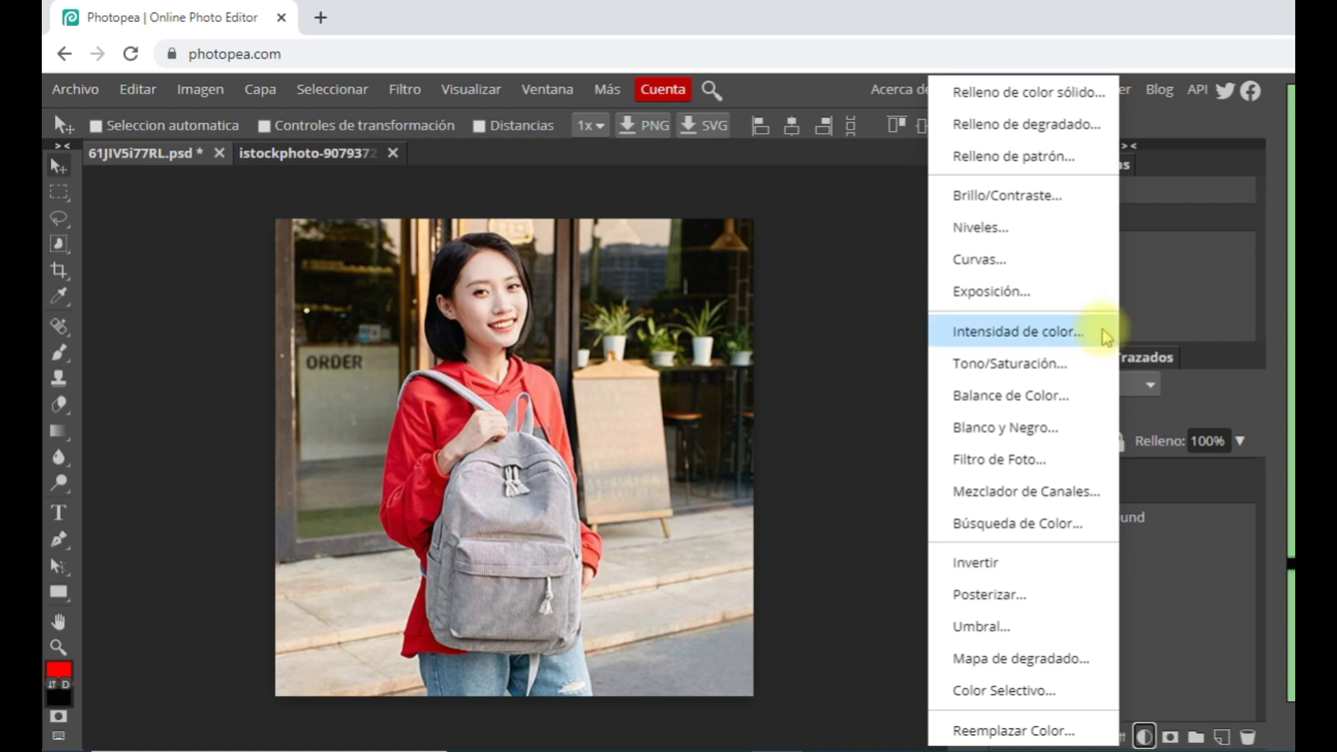
Add a Curvas layer and lift the red channel curve in the shadows and highlights
click(1028, 265)
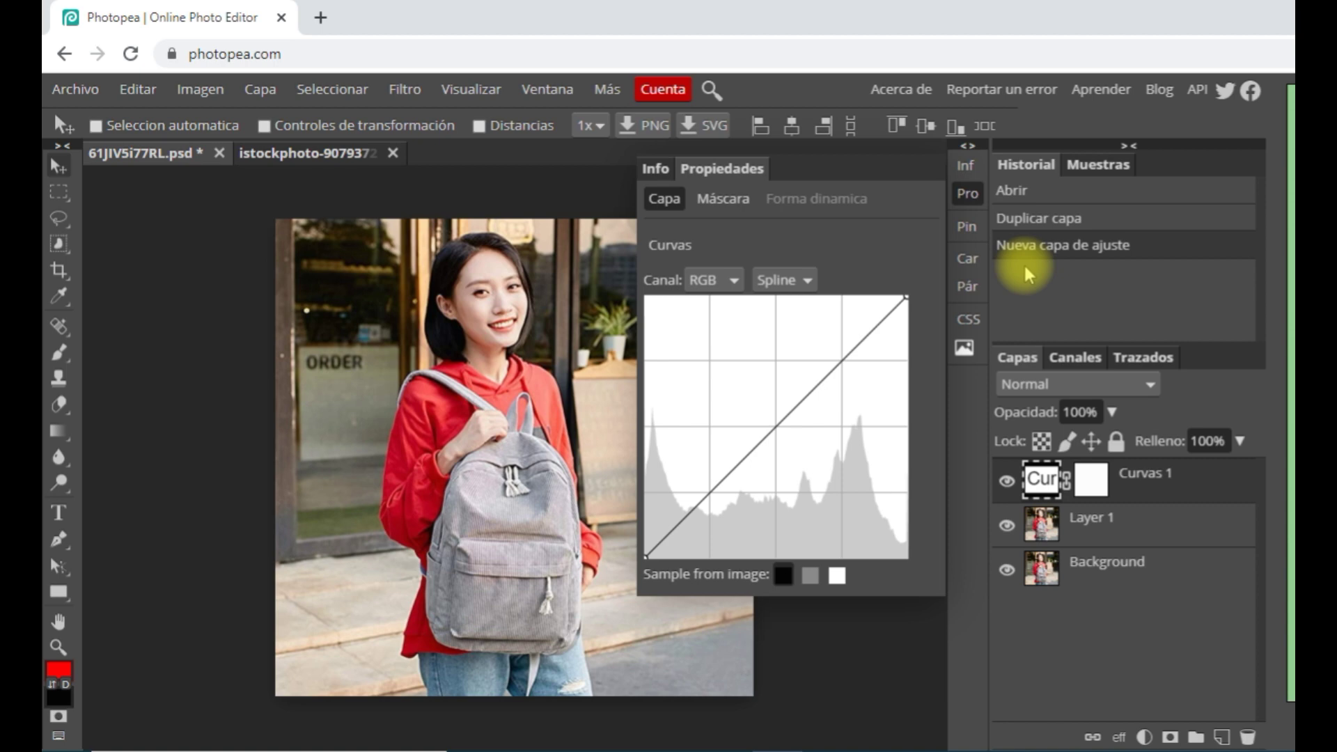
click(733, 286)
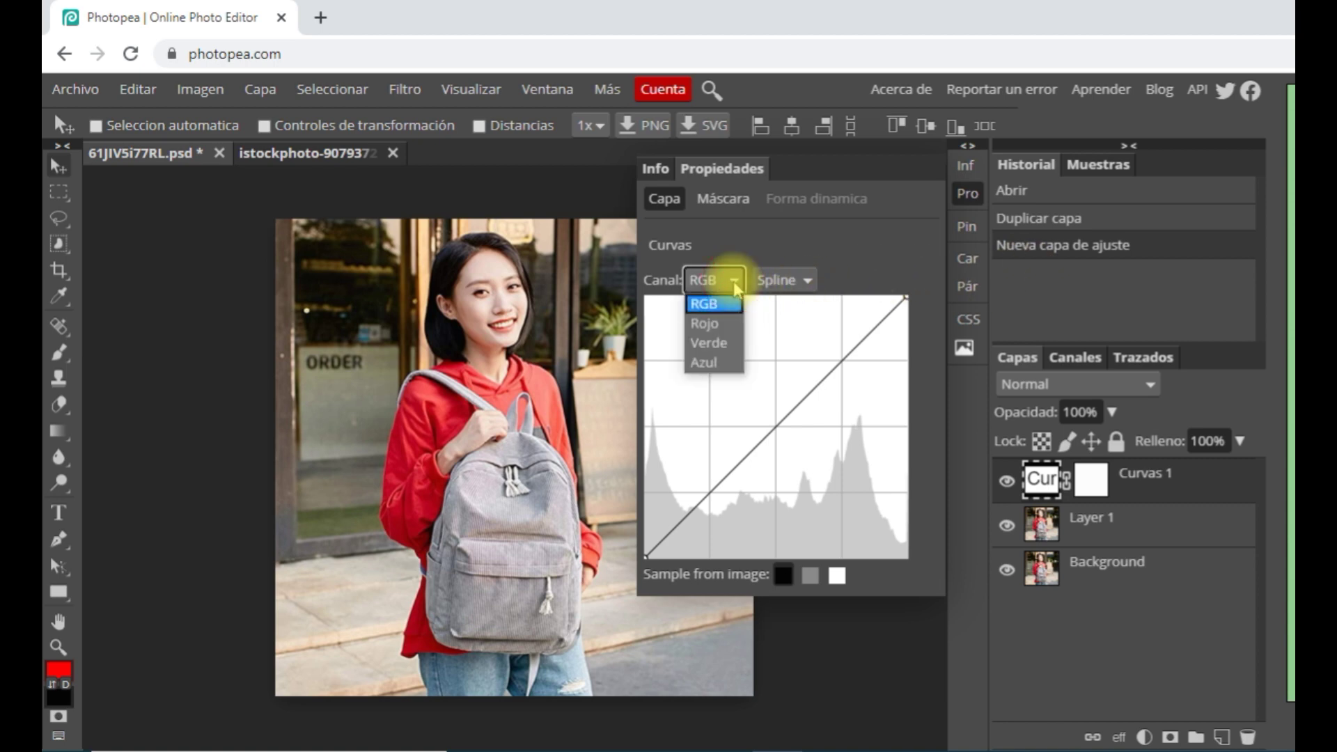
click(728, 328)
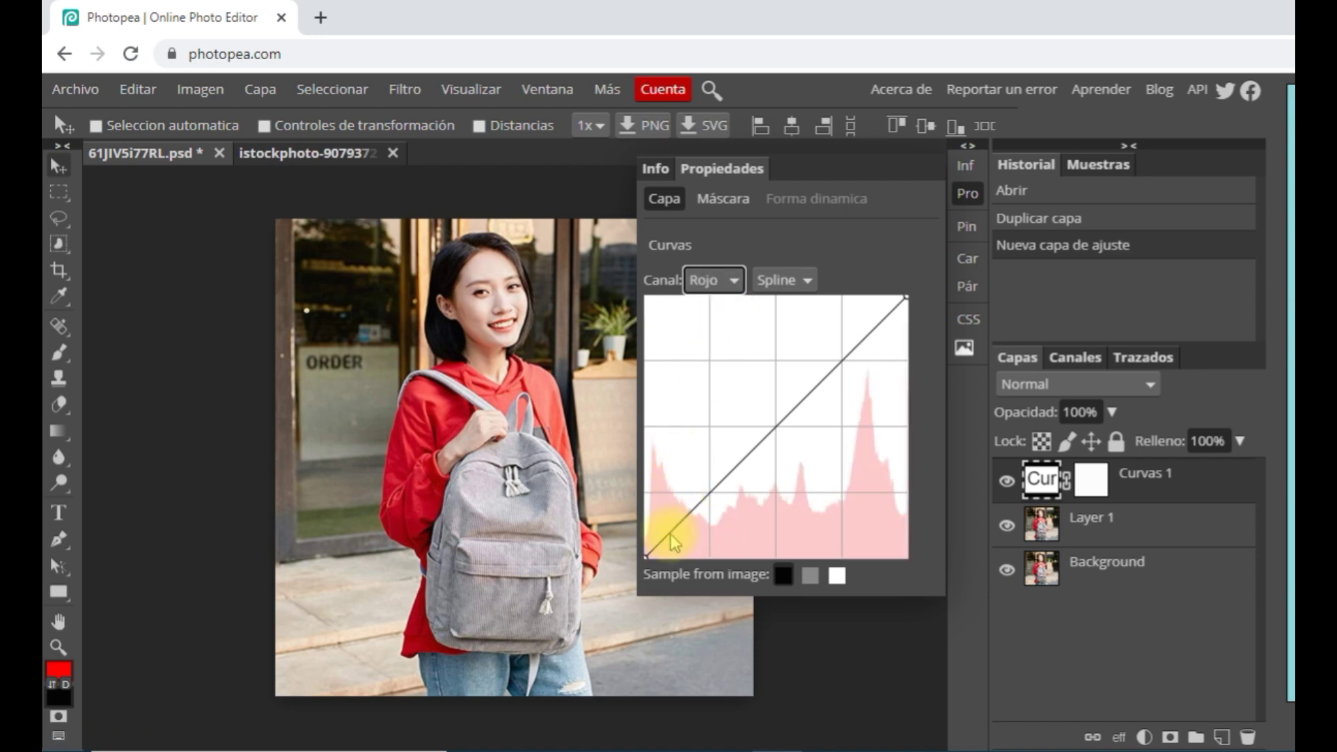
drag(671, 538, 664, 533)
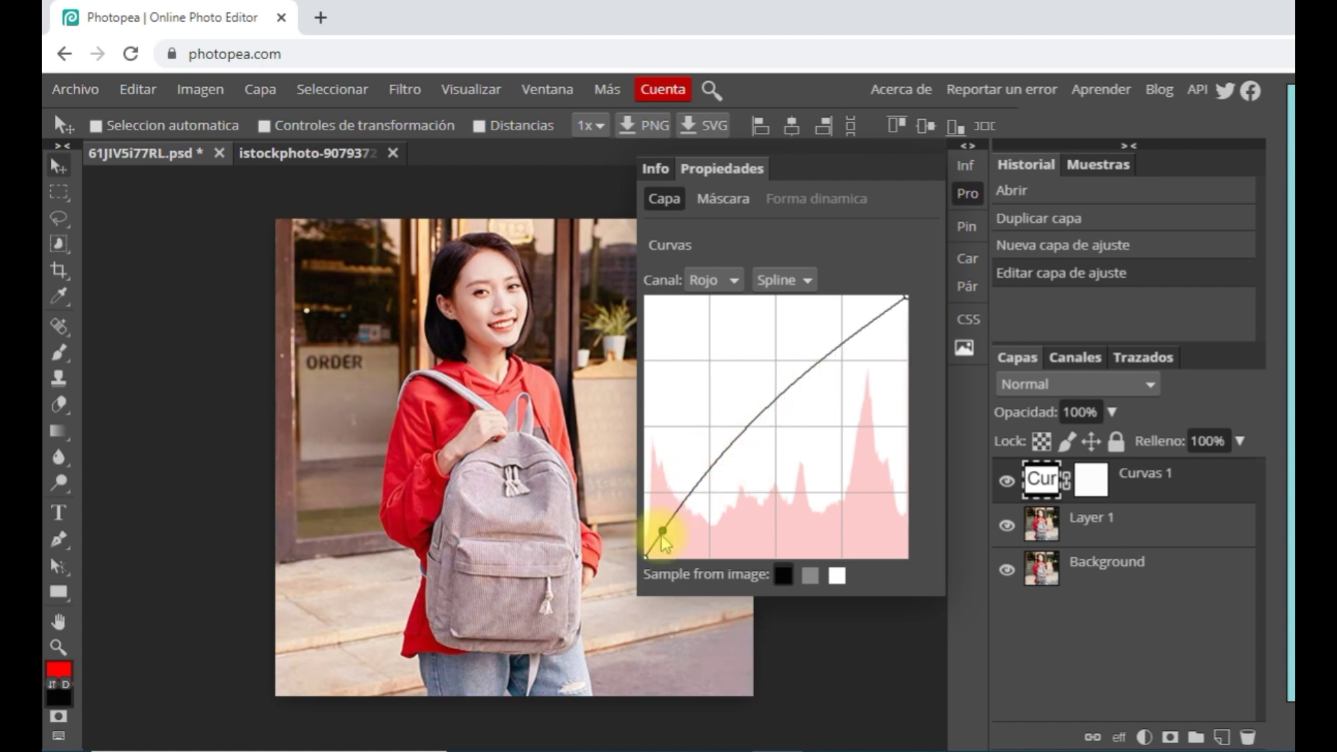
click(877, 311)
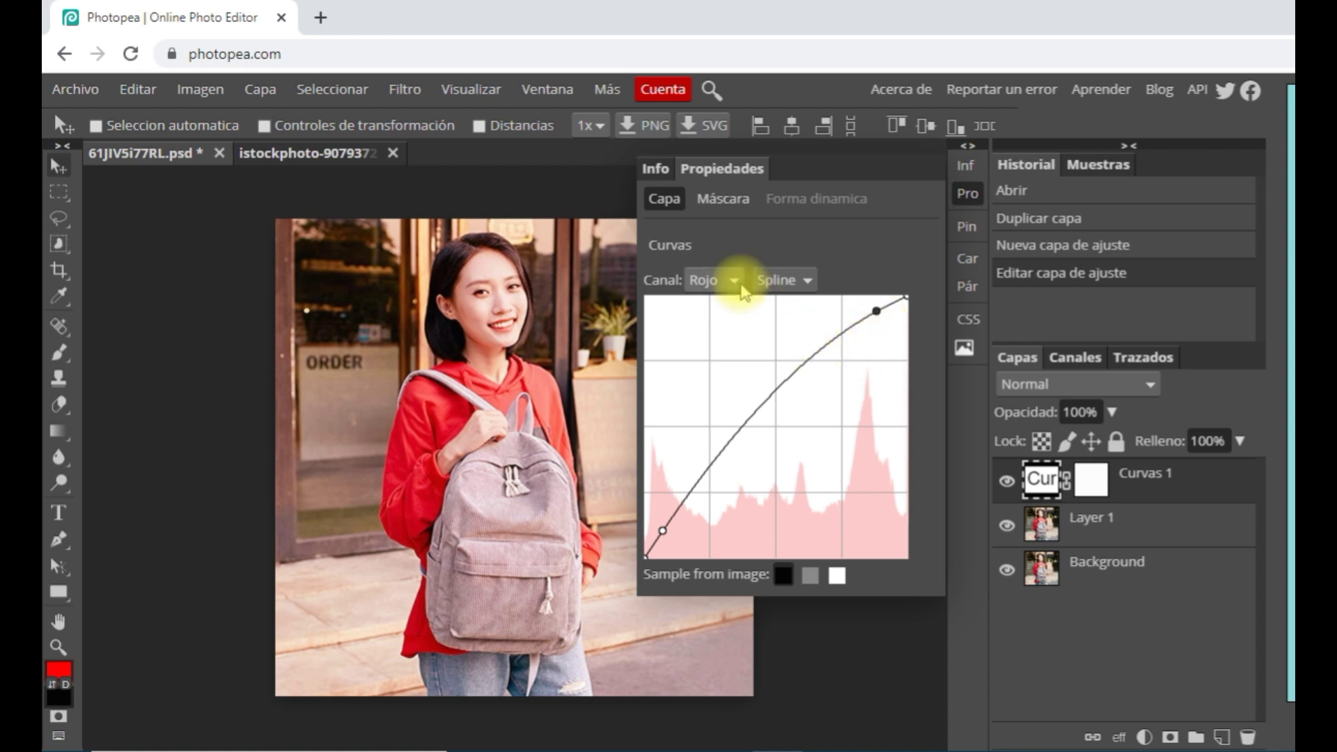
Add shadow and highlight points on the blue curve, nudging both slightly down
click(707, 280)
click(725, 362)
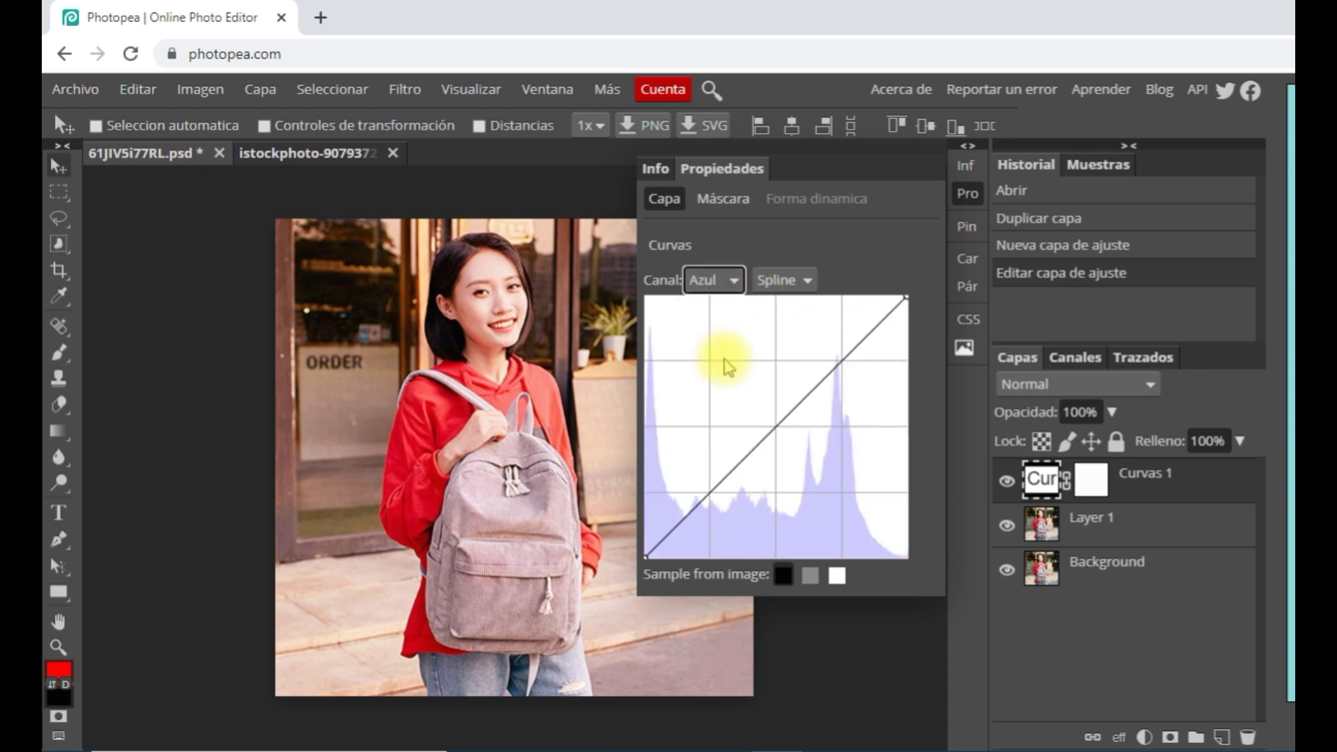
click(681, 517)
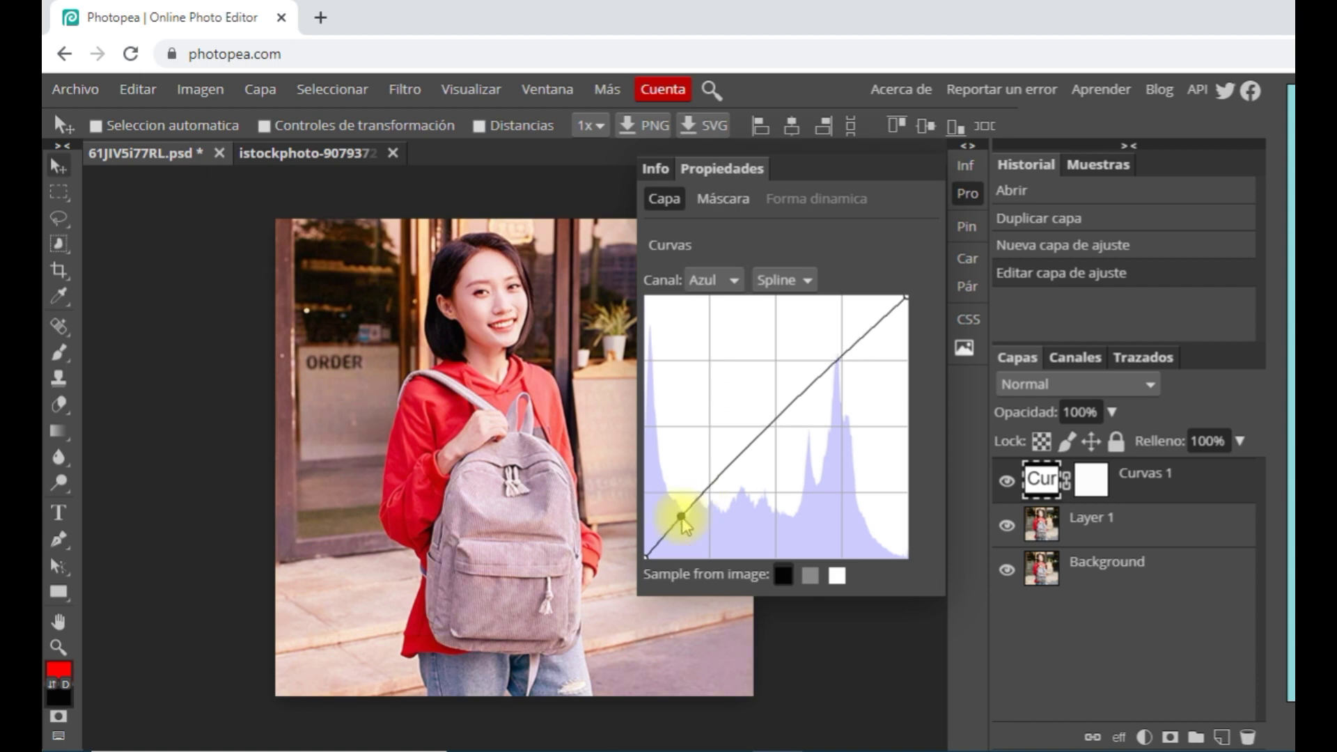
drag(682, 519, 689, 524)
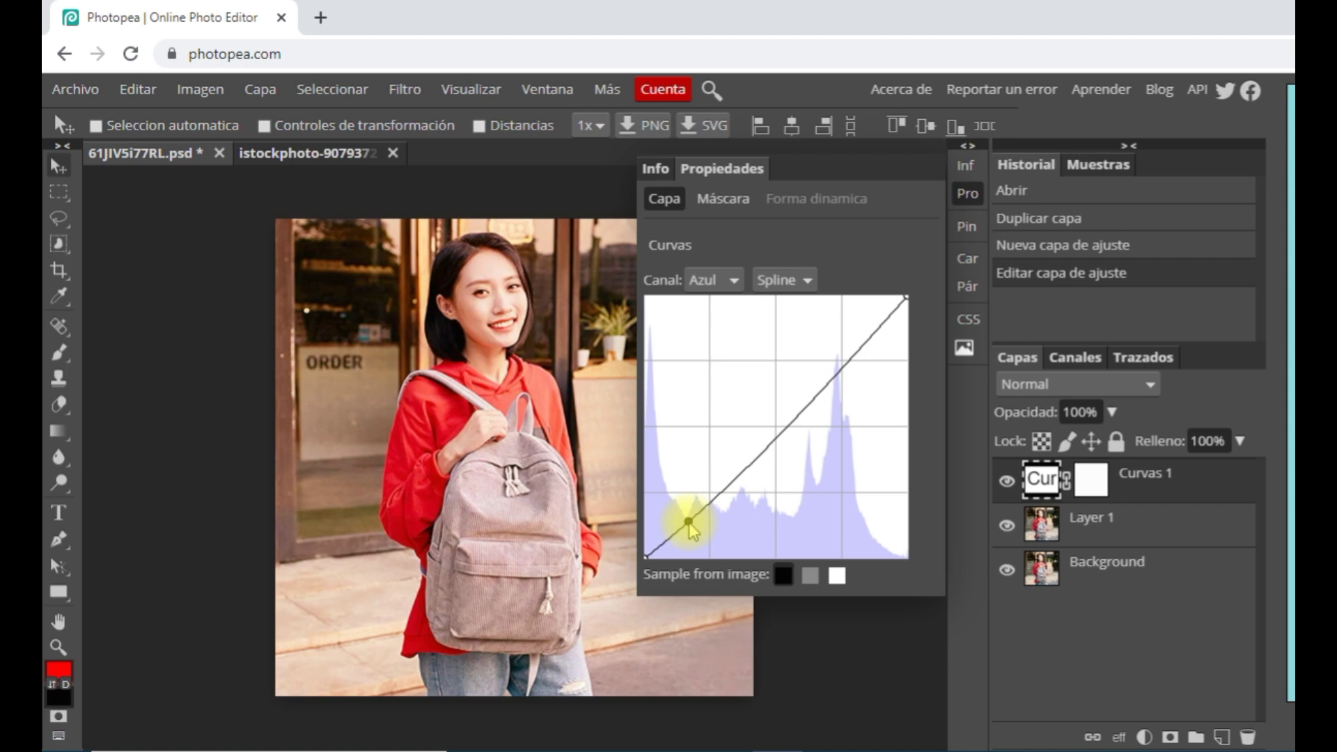
click(869, 336)
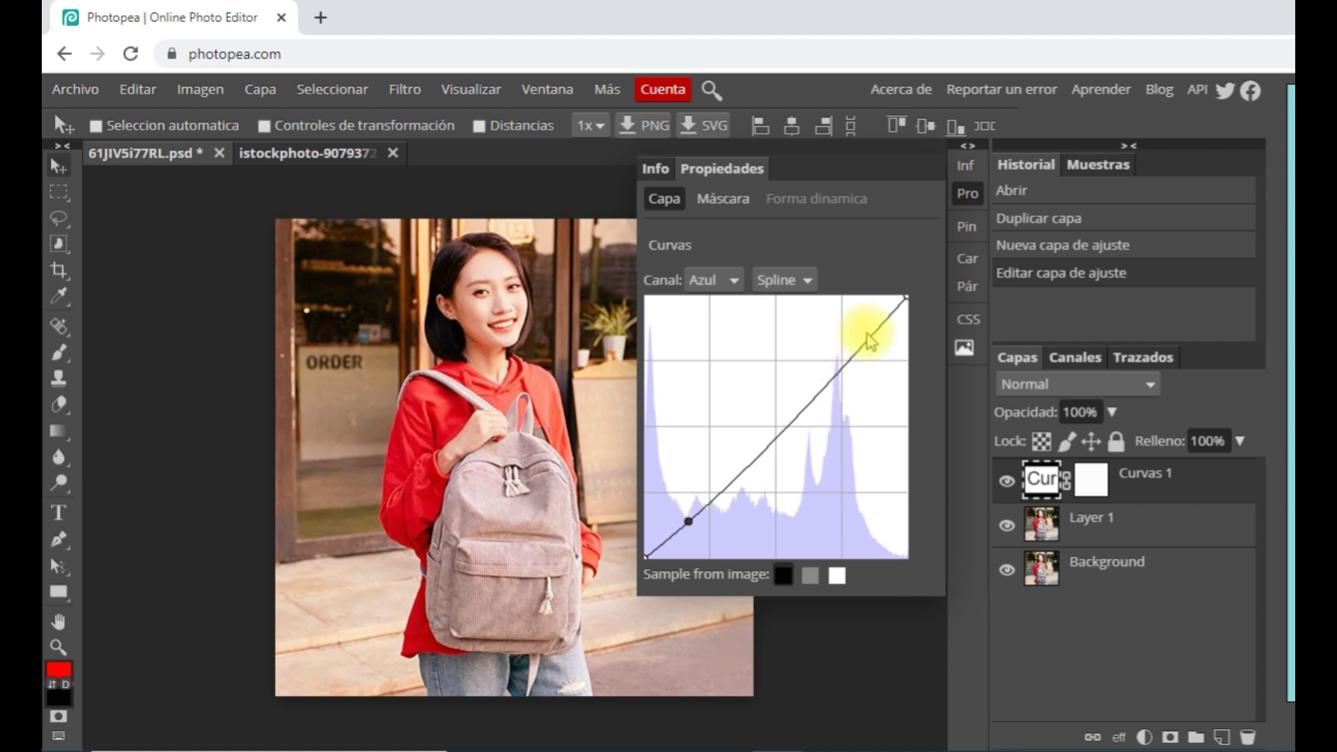
drag(869, 337, 871, 349)
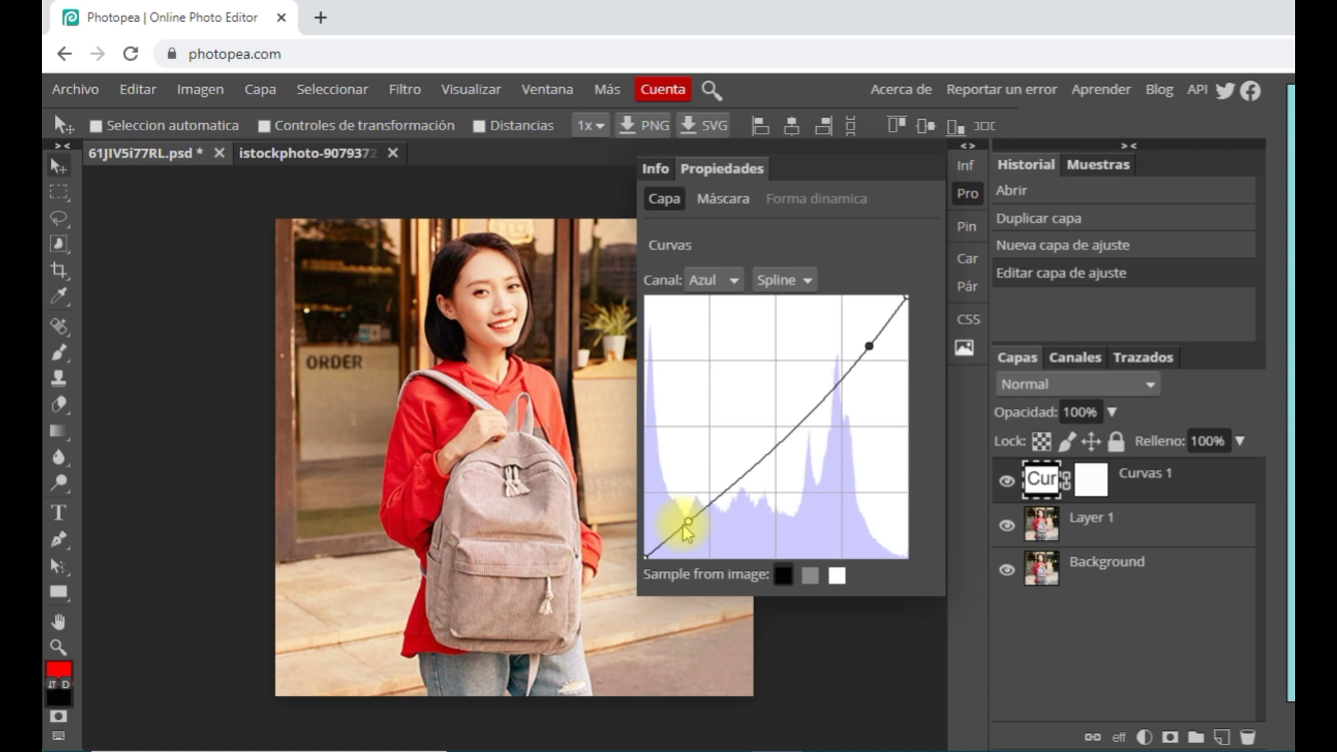
click(967, 146)
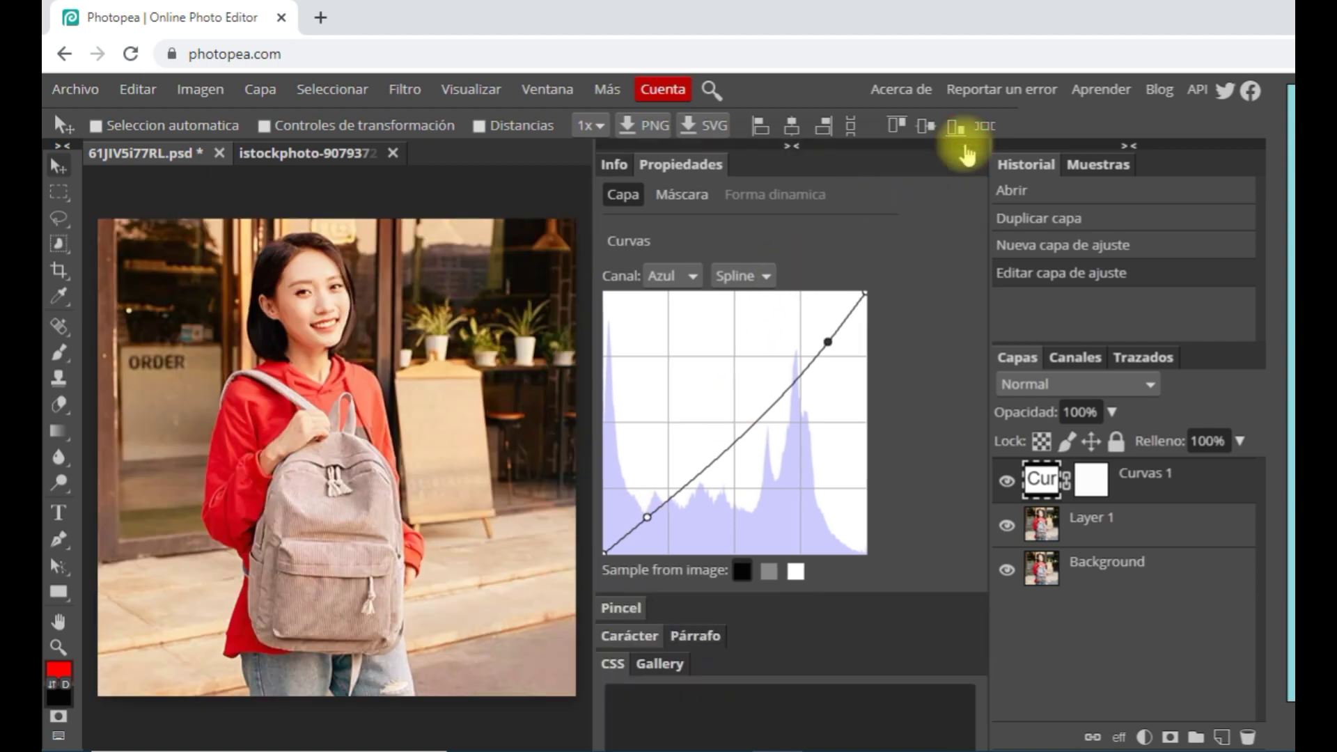
click(791, 146)
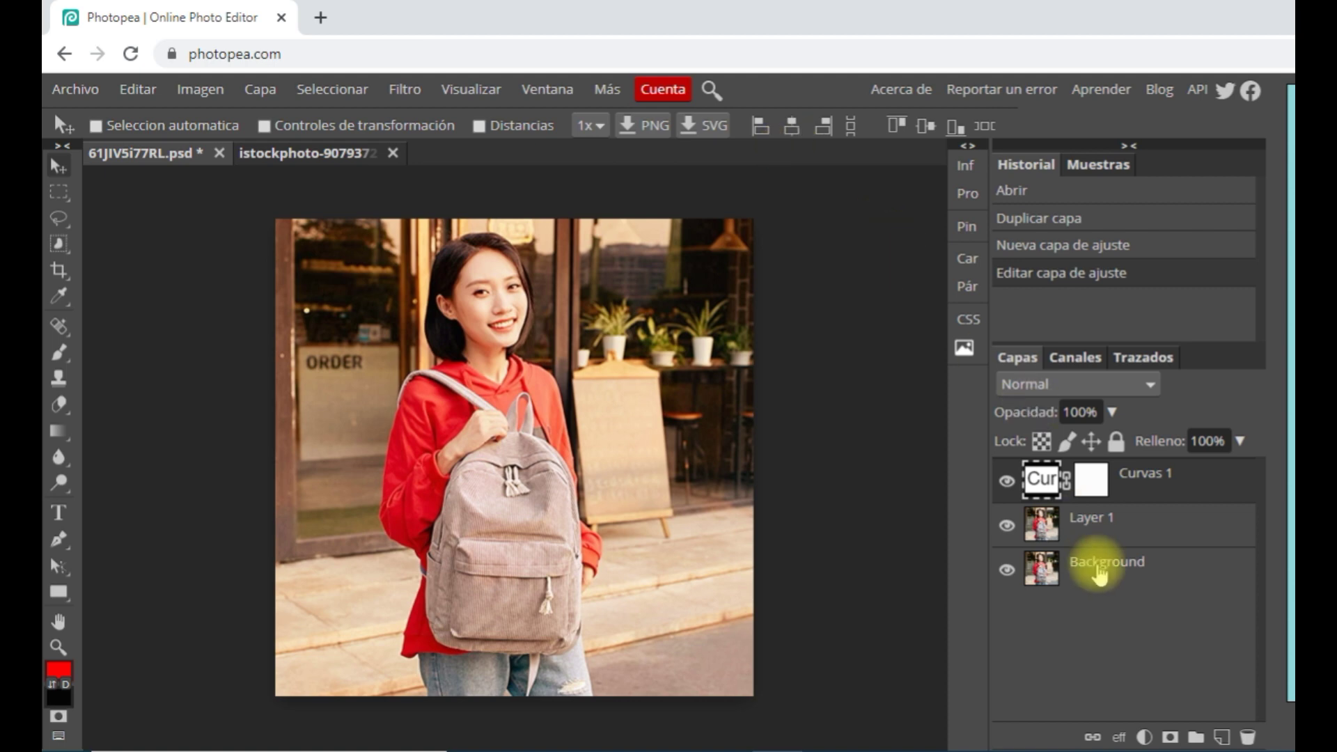
click(1145, 738)
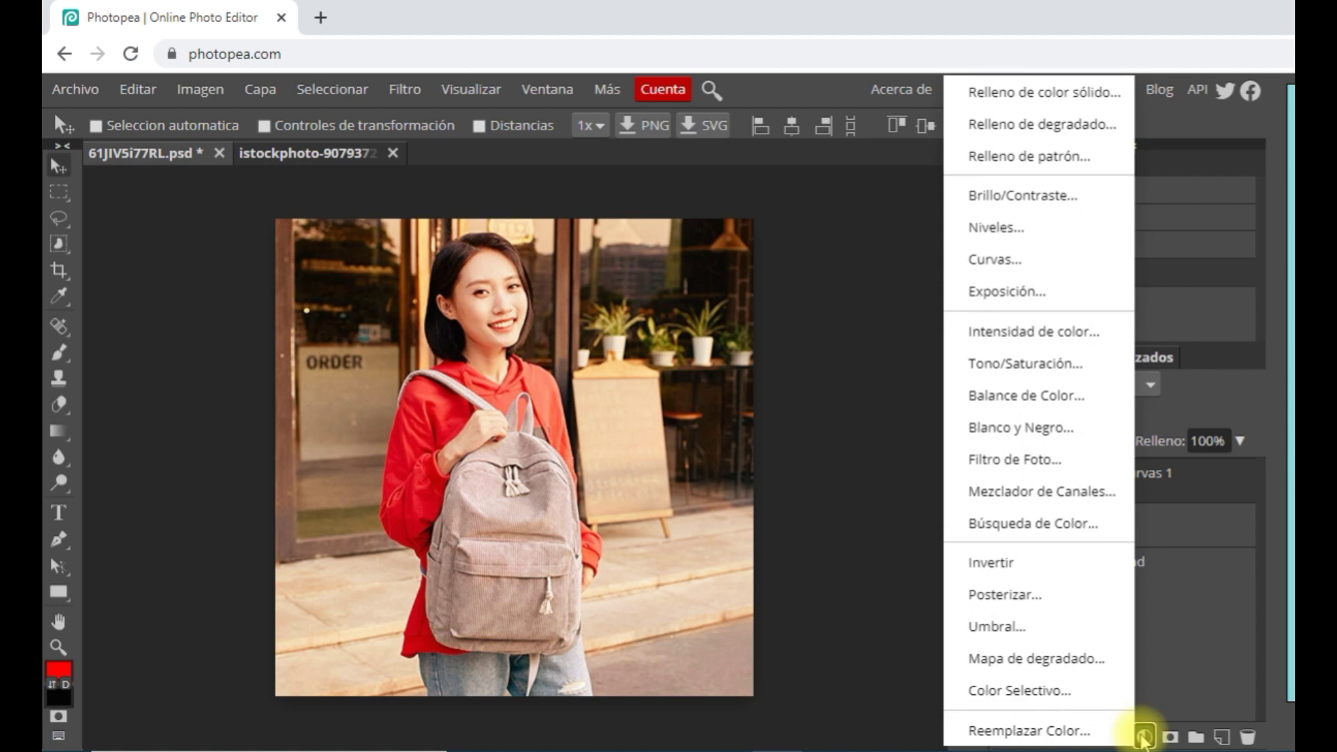
Add a Niveles layer with the output black level set to 64
click(1016, 228)
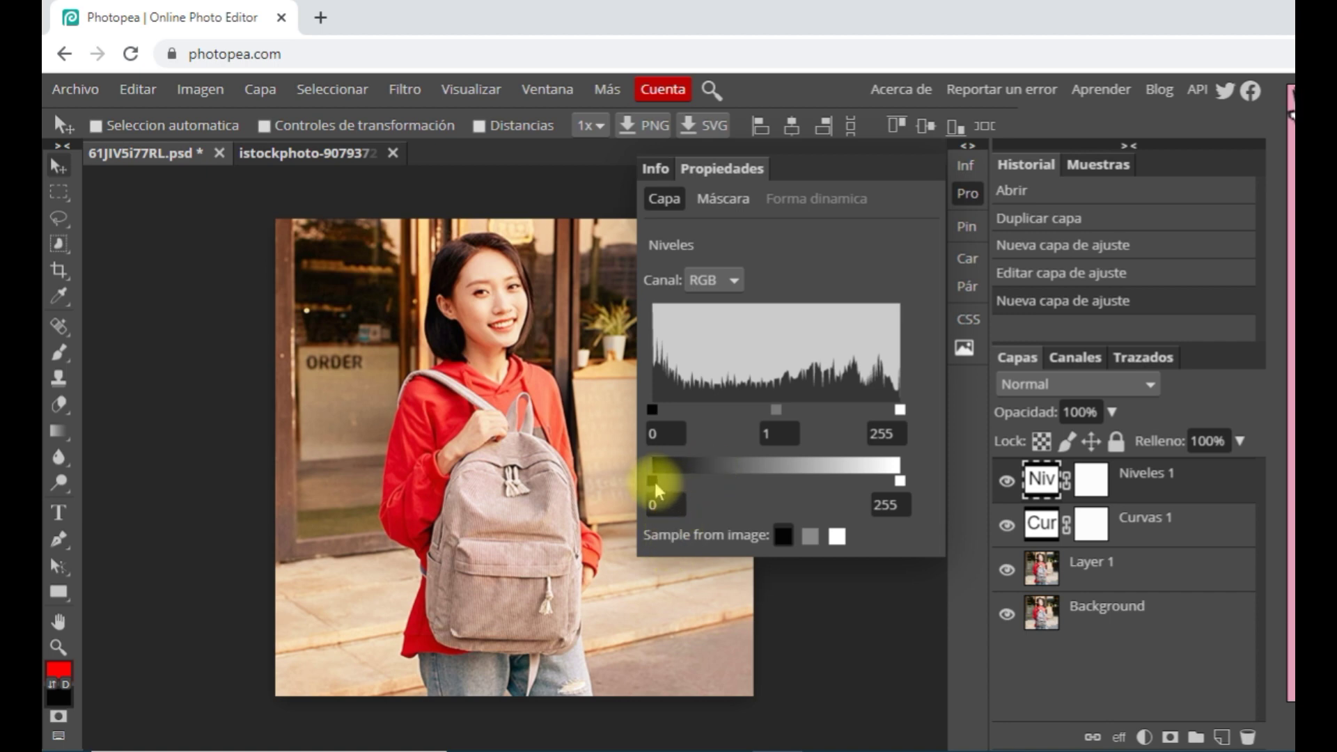
drag(655, 482, 657, 479)
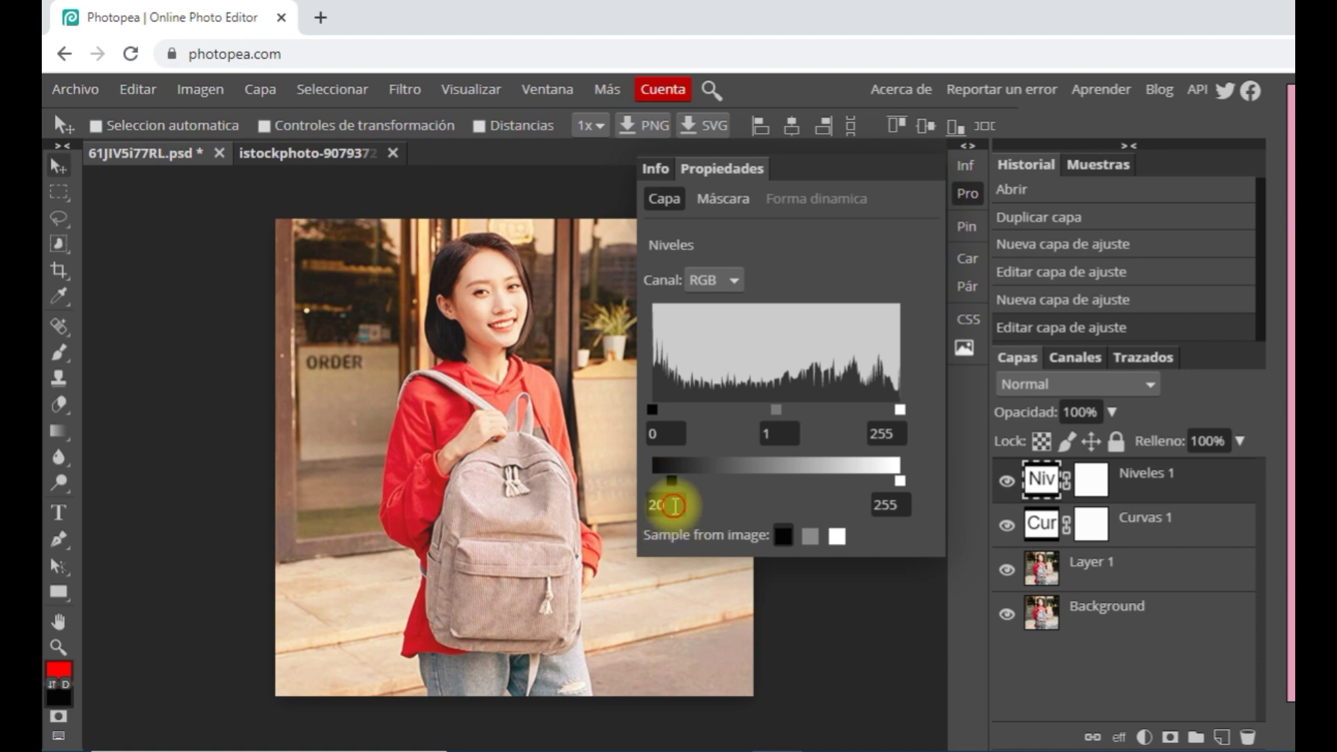
double_click(658, 504)
text(64)
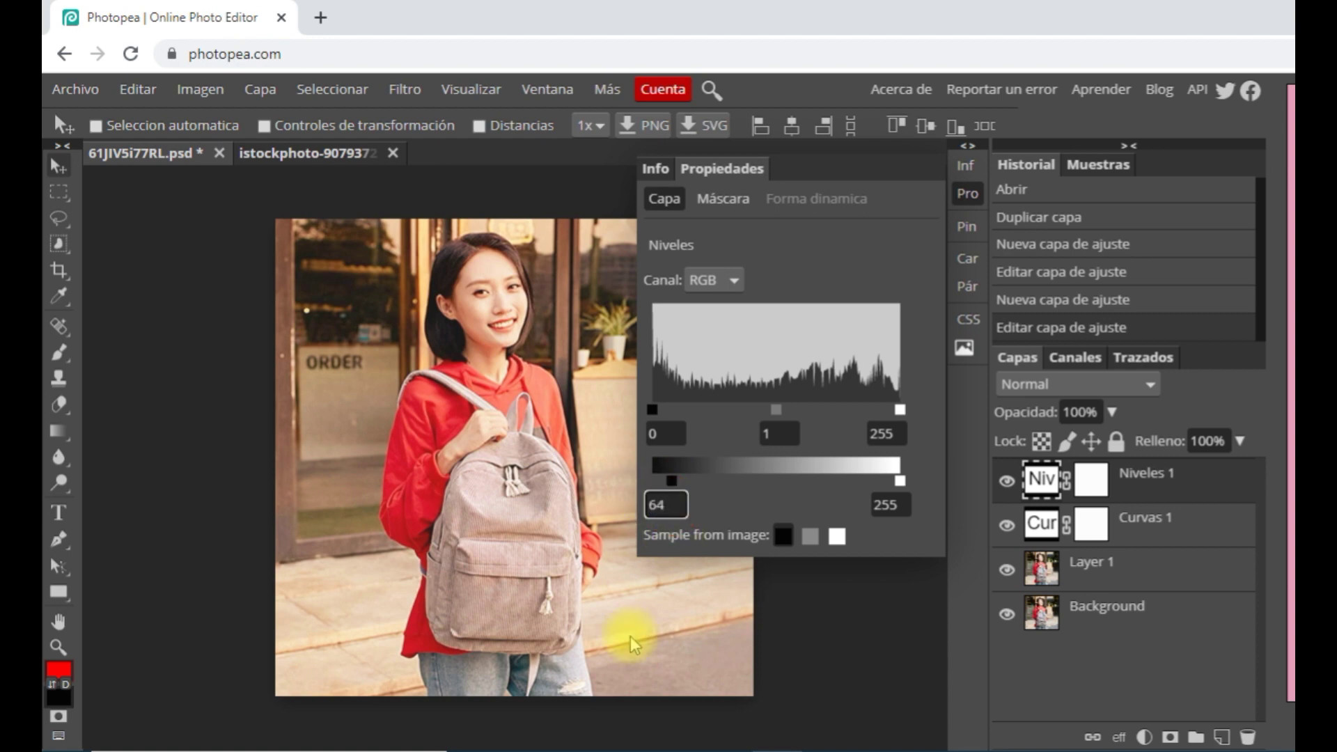
key(Return)
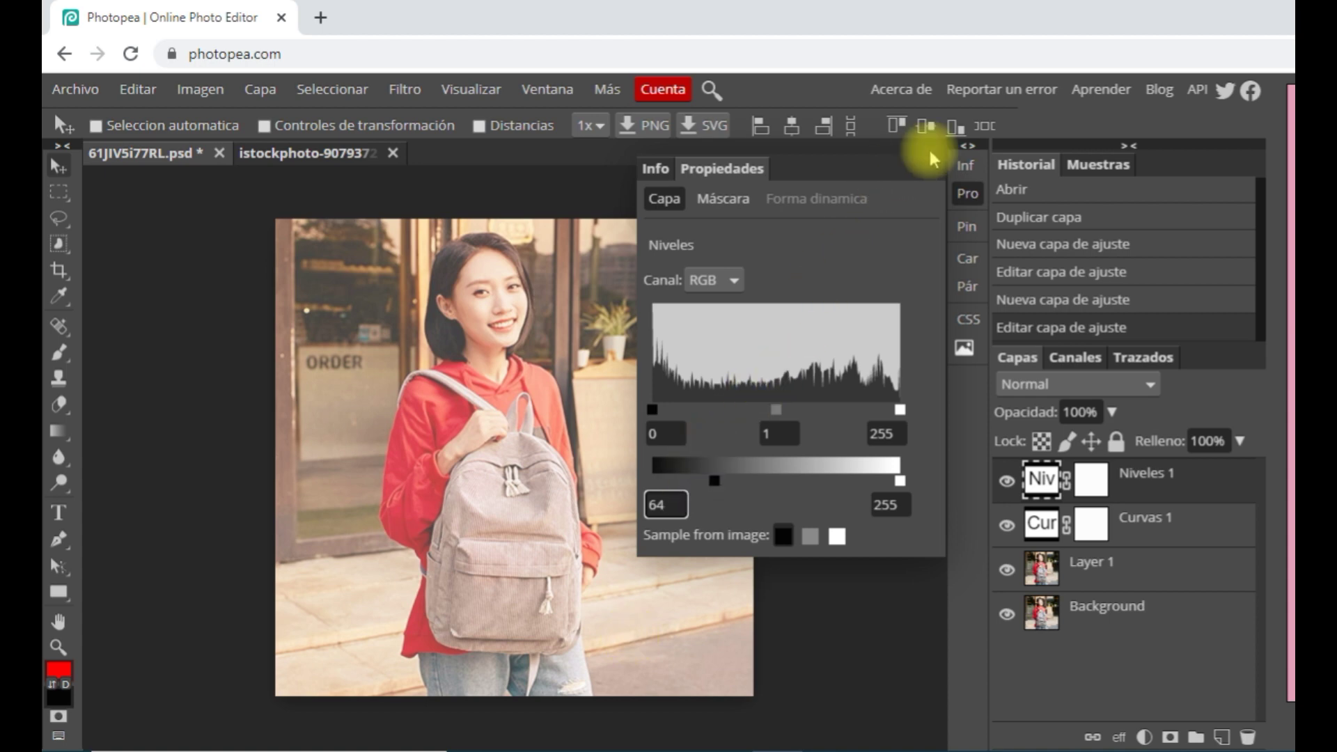
click(967, 146)
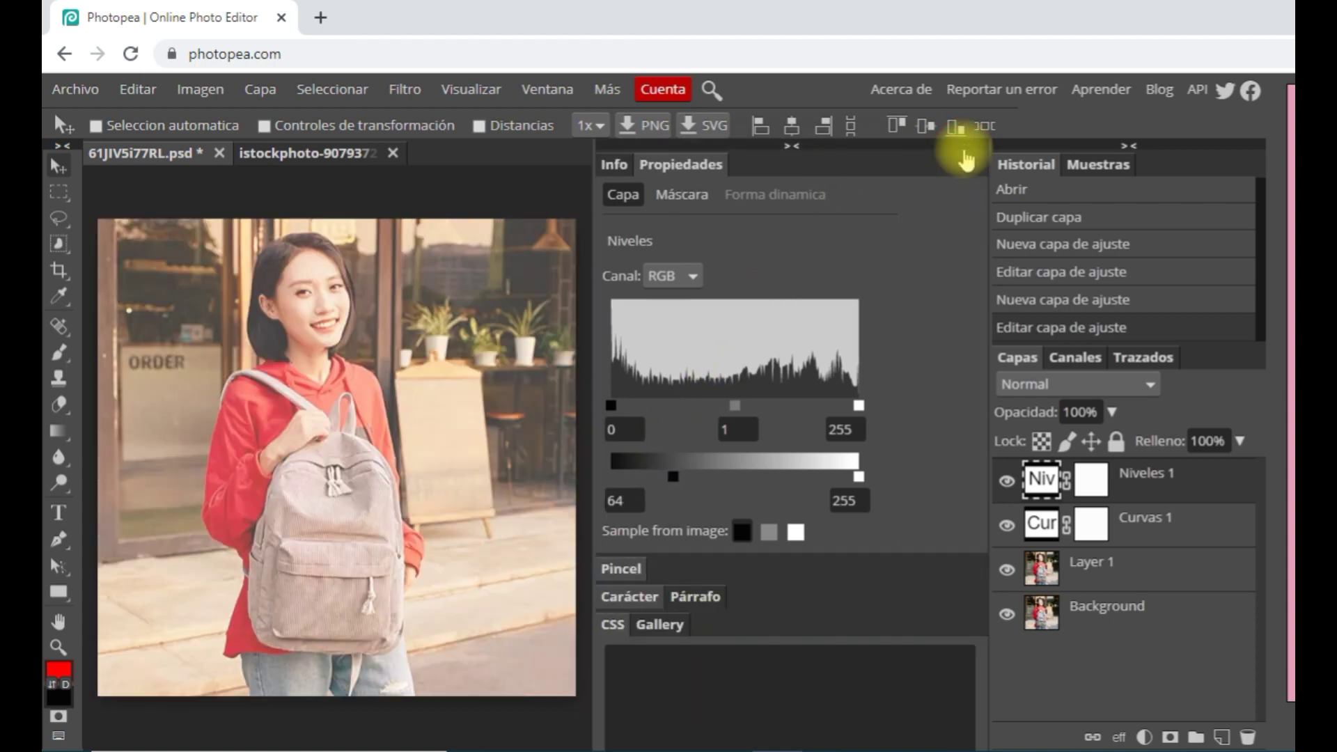
click(790, 146)
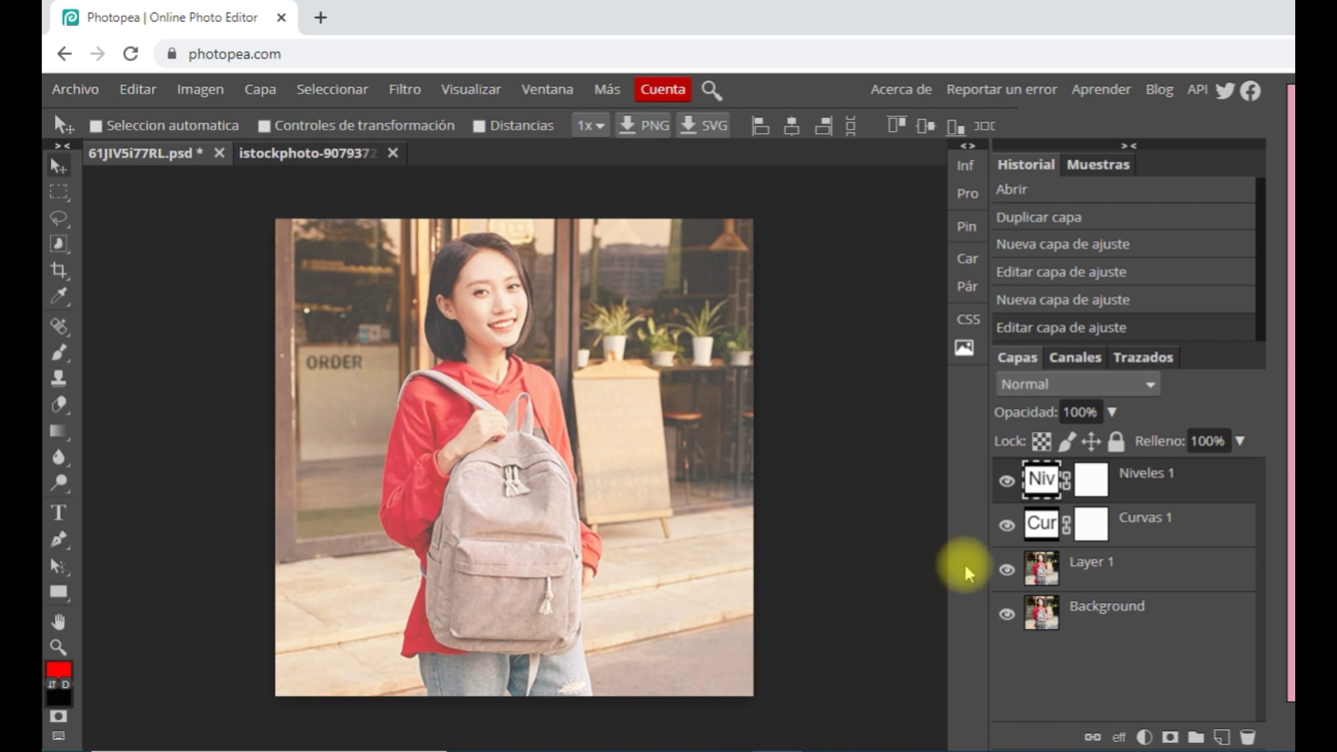
Add a Mapa de degradado layer using the Violet, Orange gradient preset
click(1145, 737)
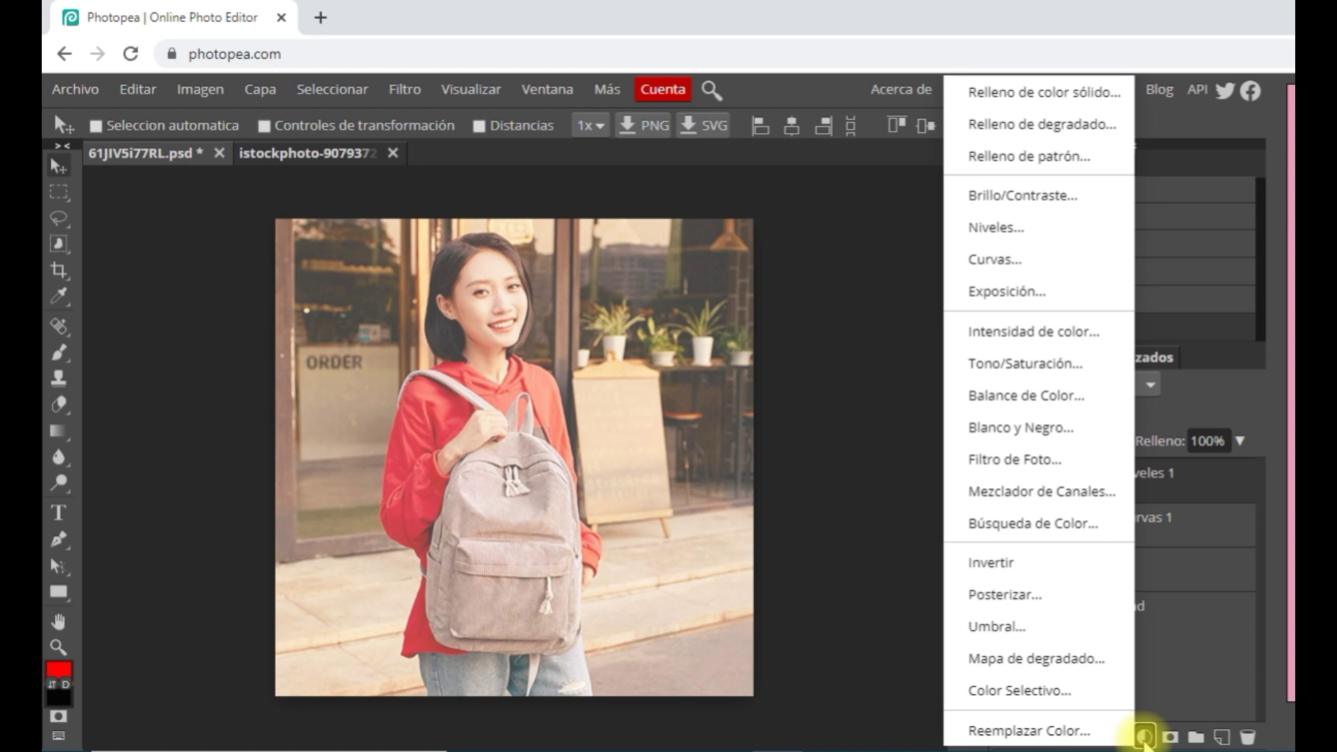
click(1079, 668)
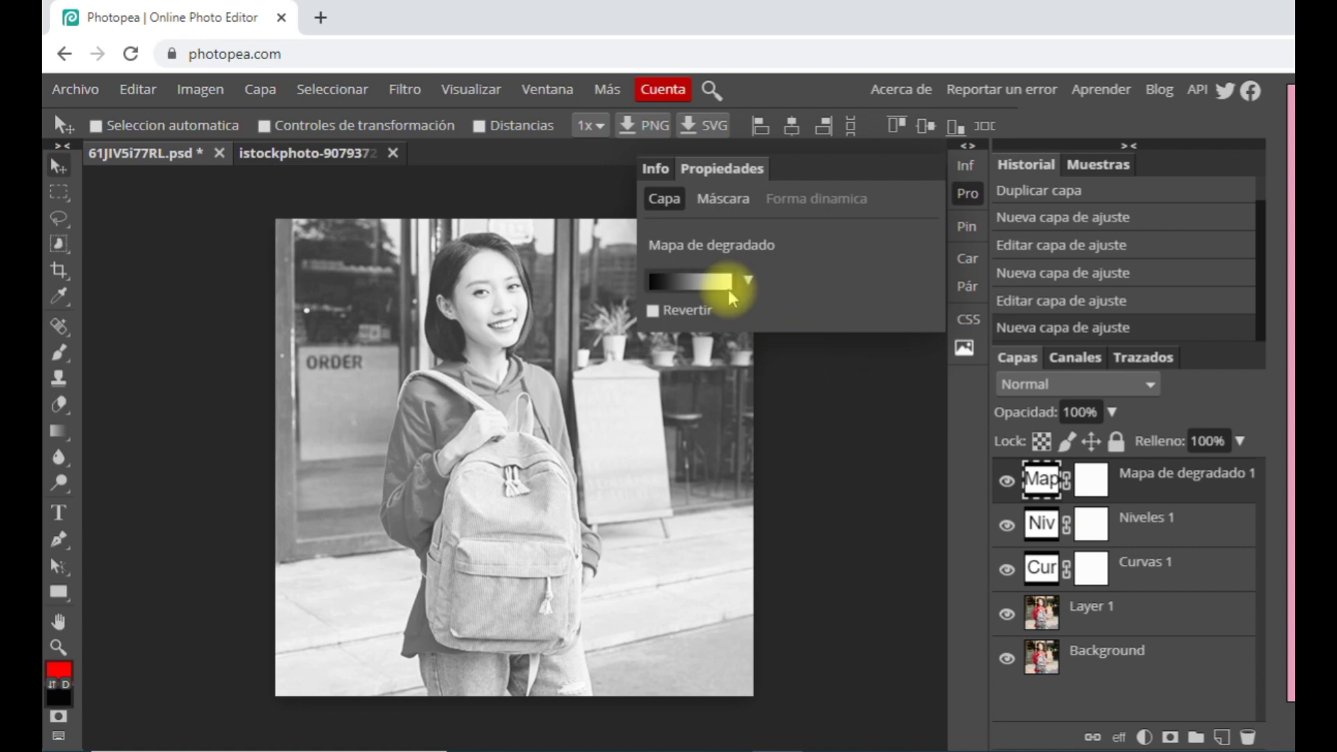
click(686, 282)
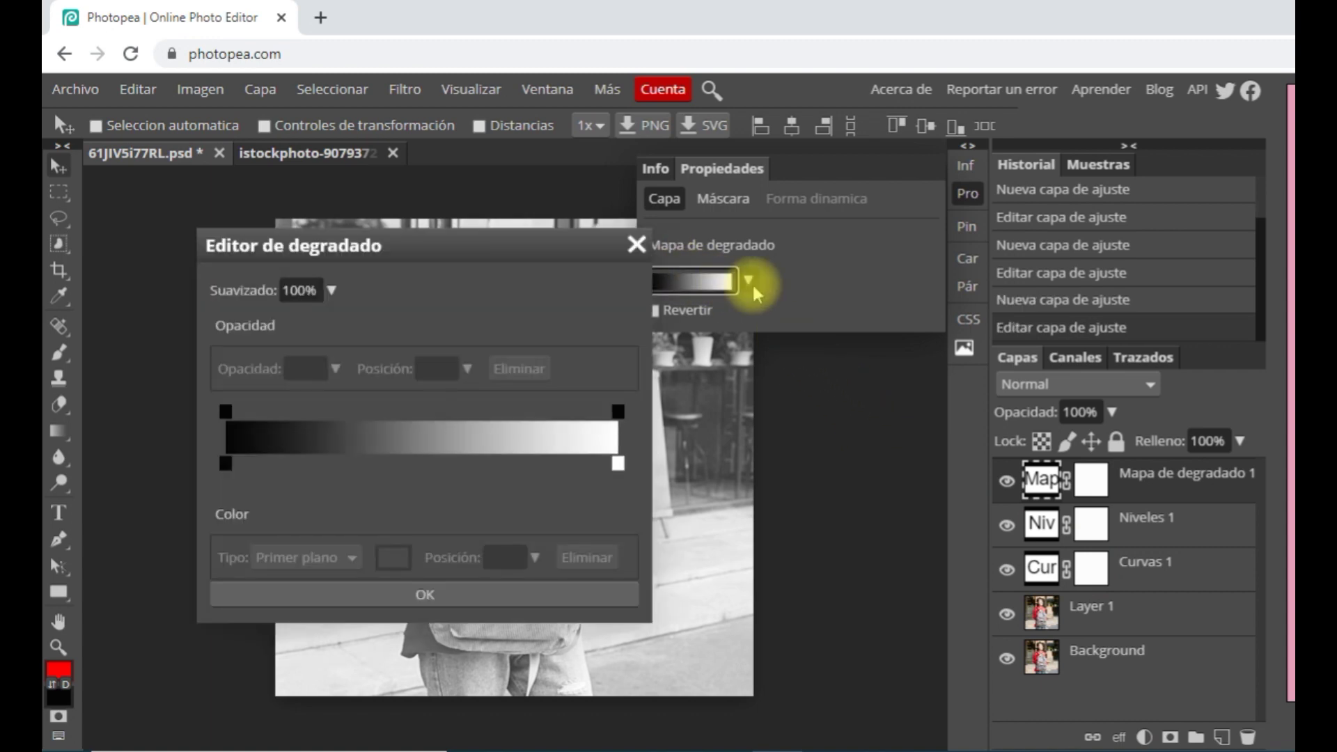
click(636, 245)
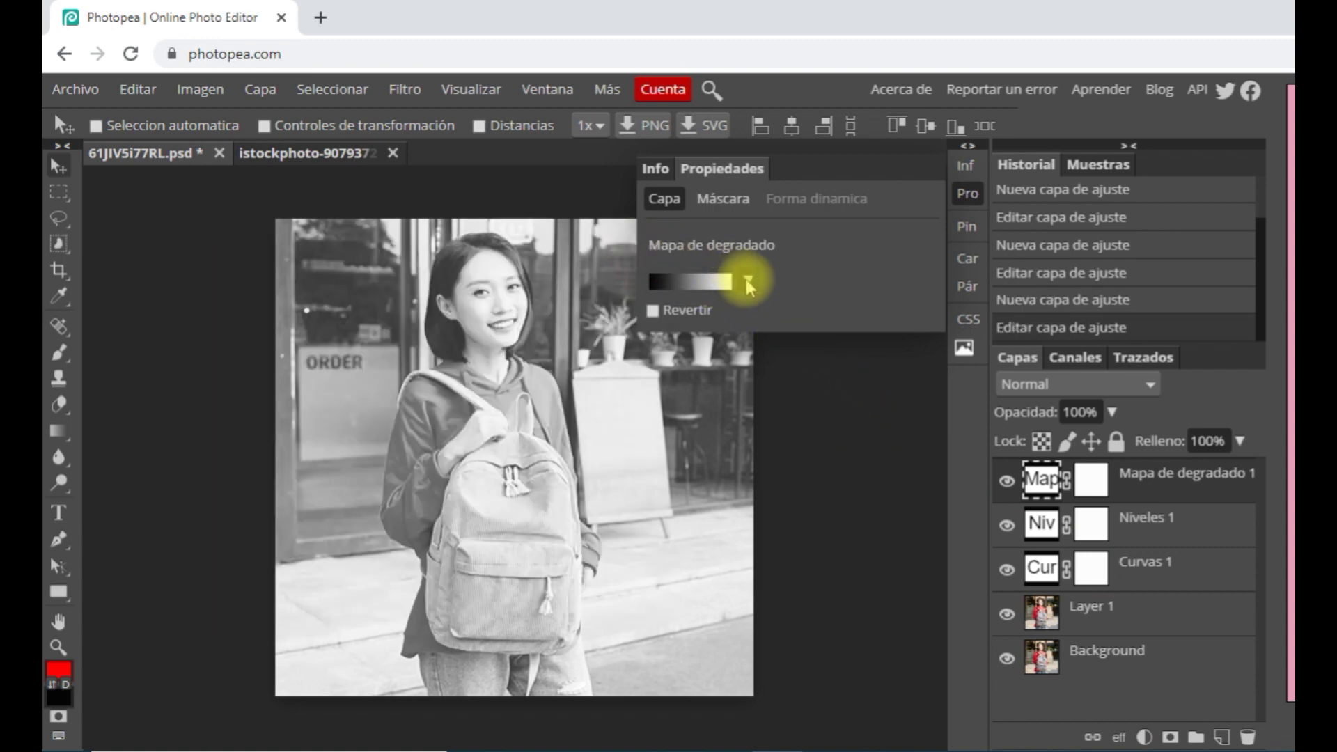
click(752, 280)
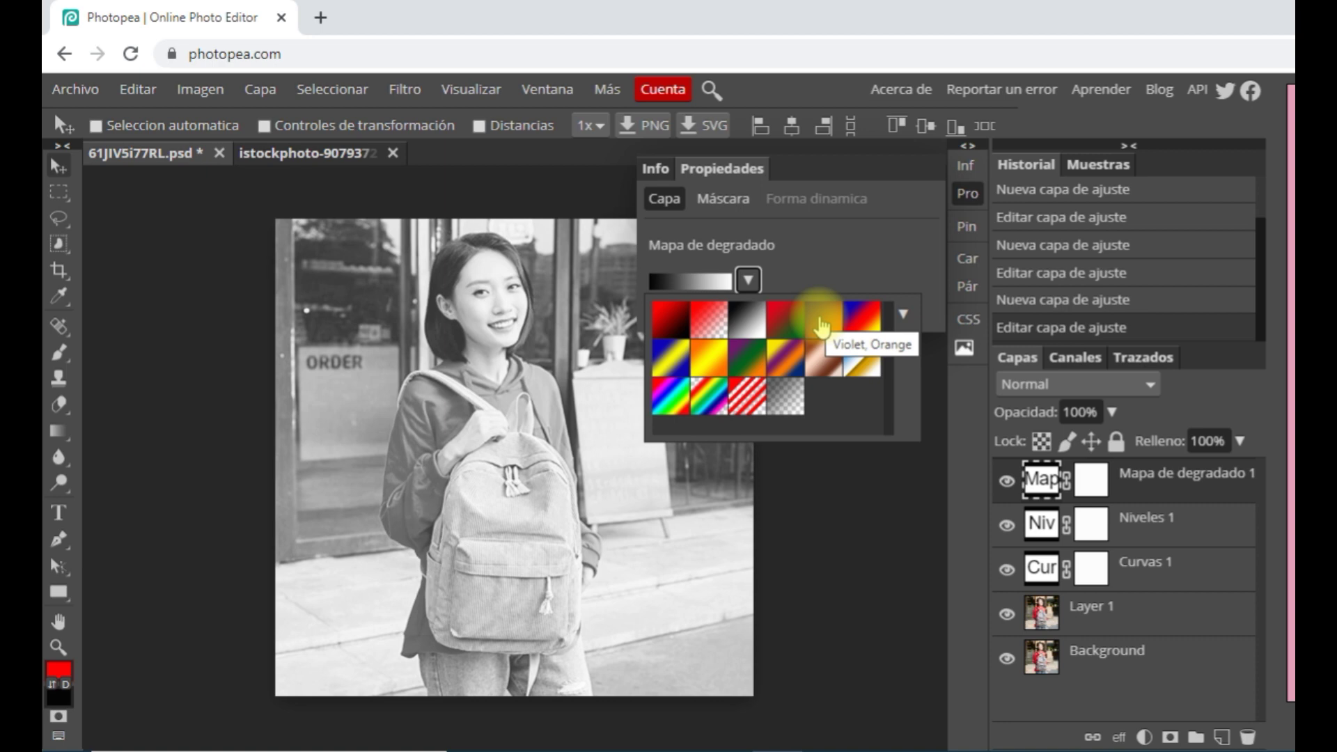
click(821, 324)
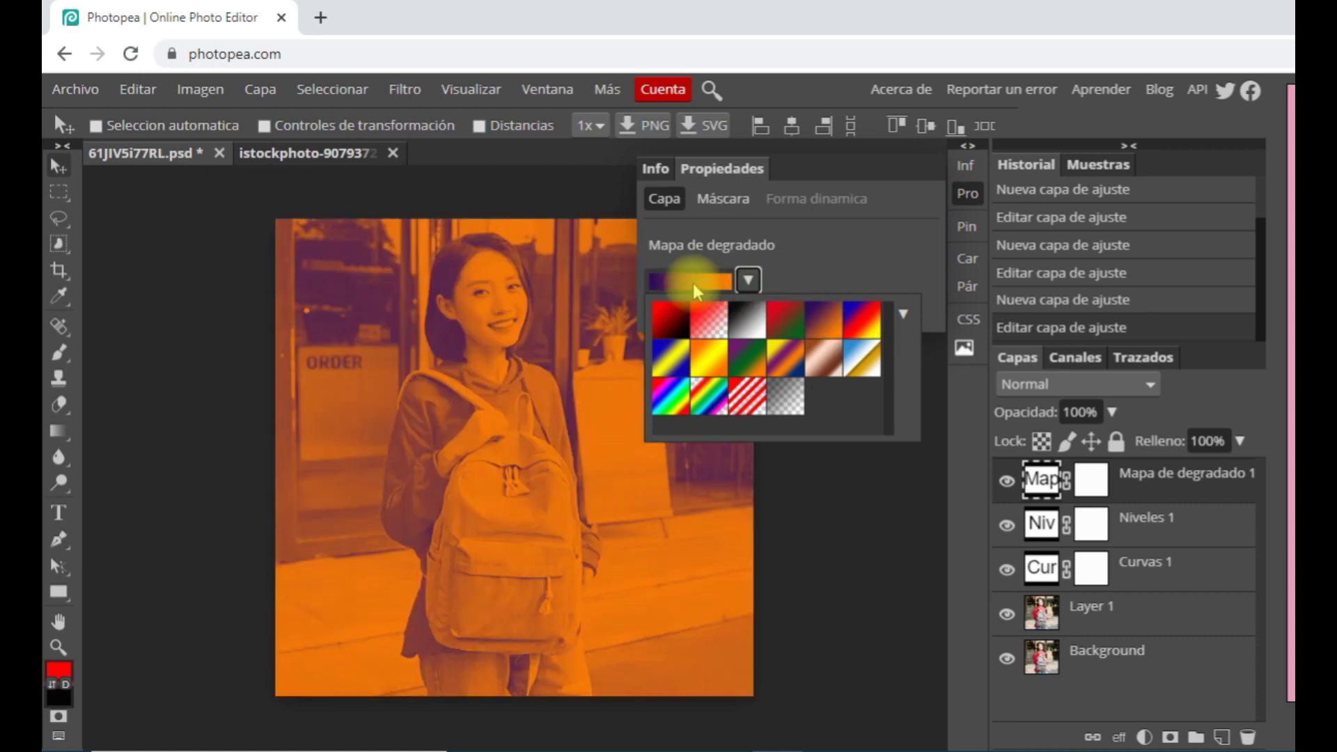
click(692, 280)
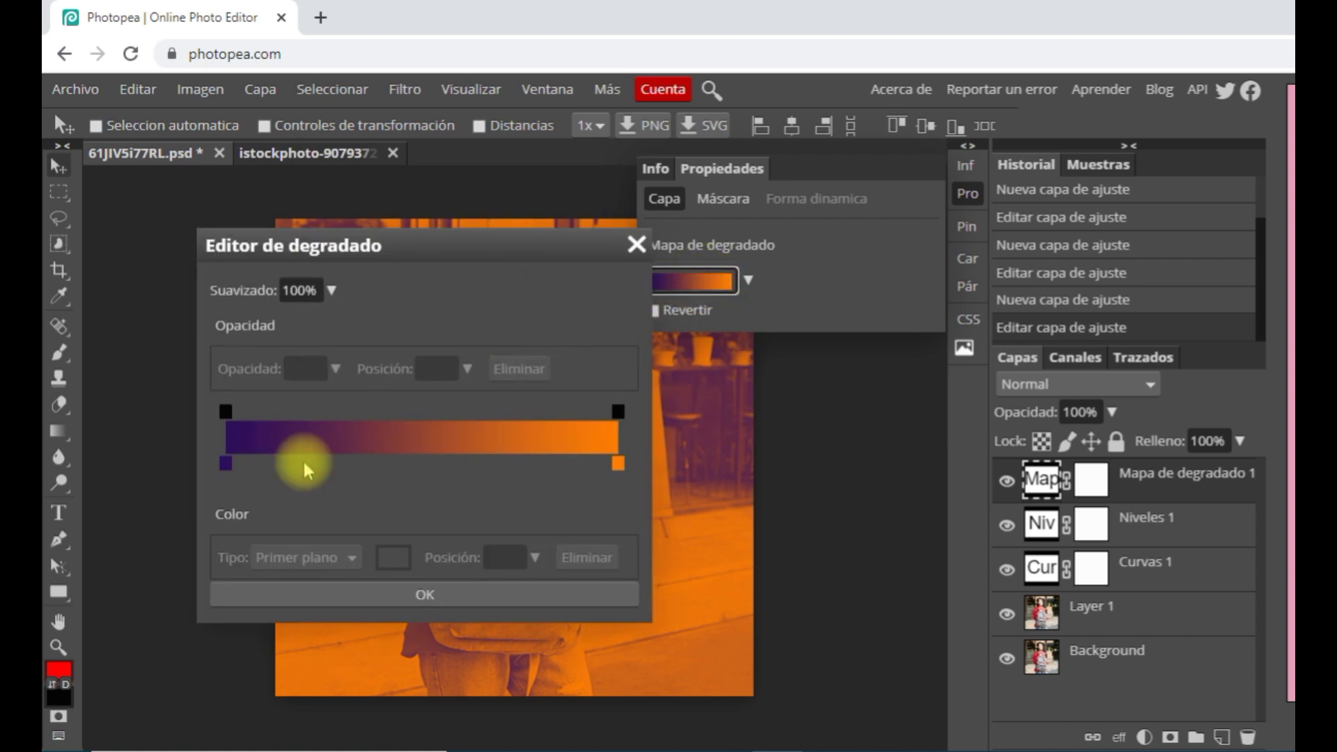
Change the gradient's left colour stop to a brighter, more saturated blue-violet
click(226, 463)
click(388, 562)
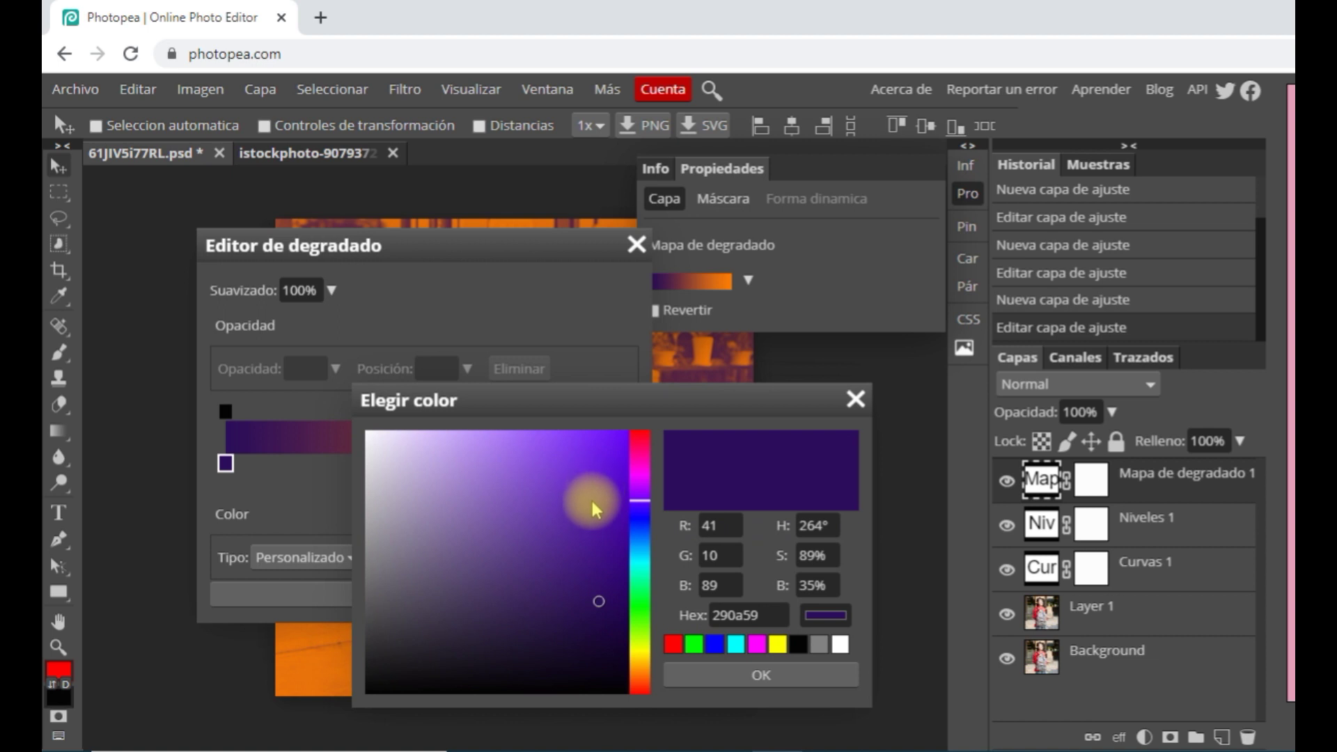
click(633, 510)
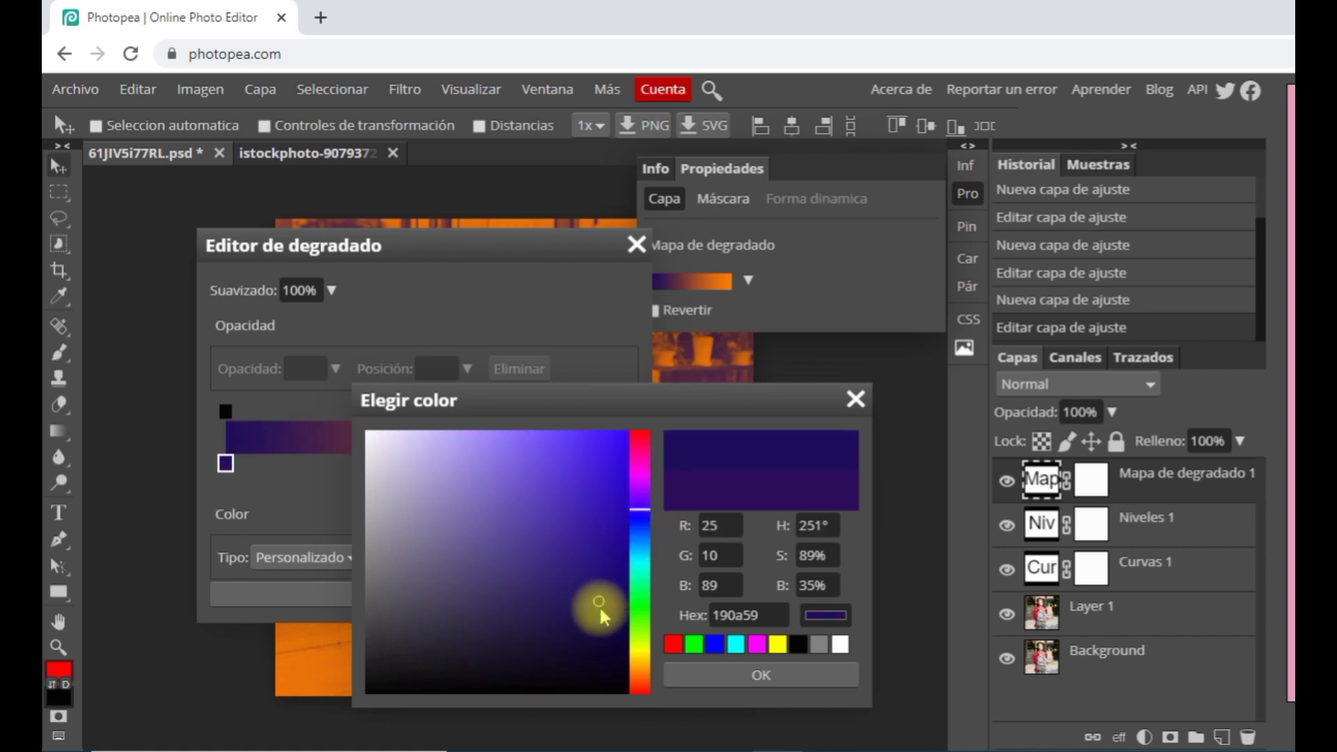
drag(560, 533, 613, 511)
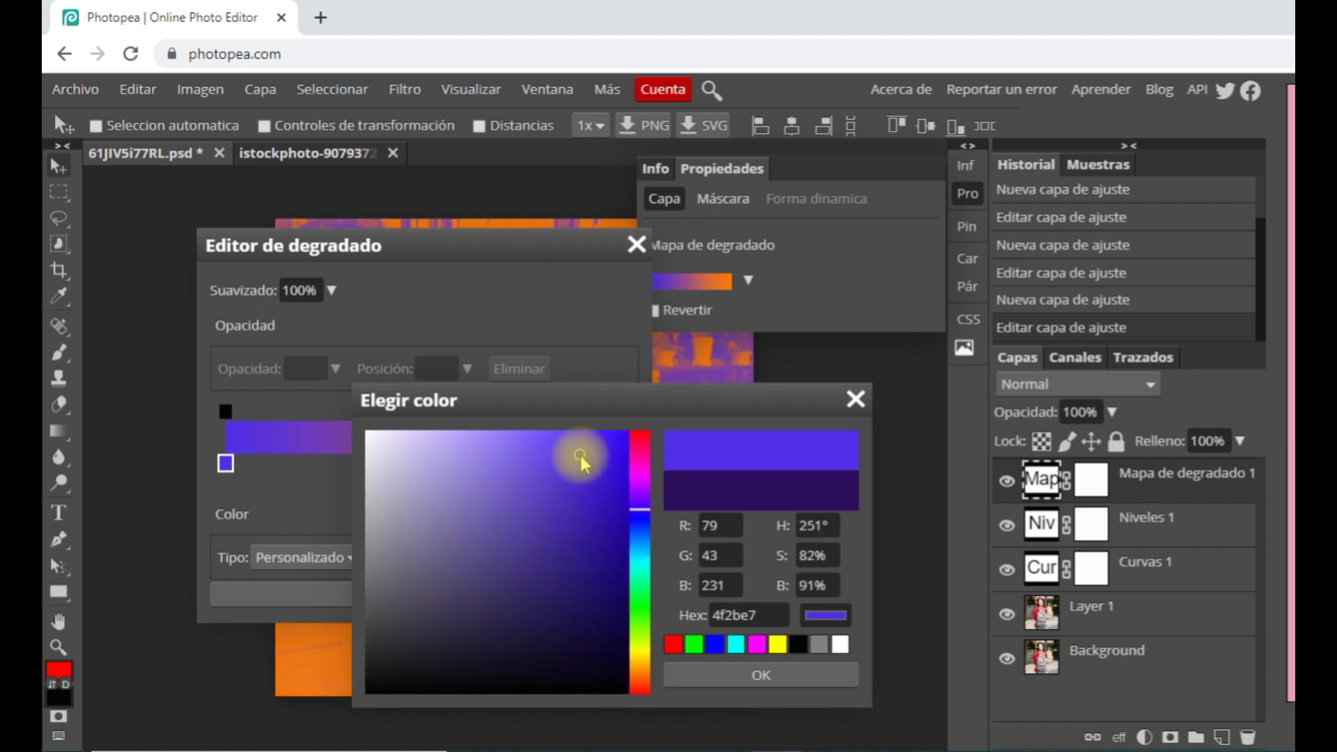
click(760, 674)
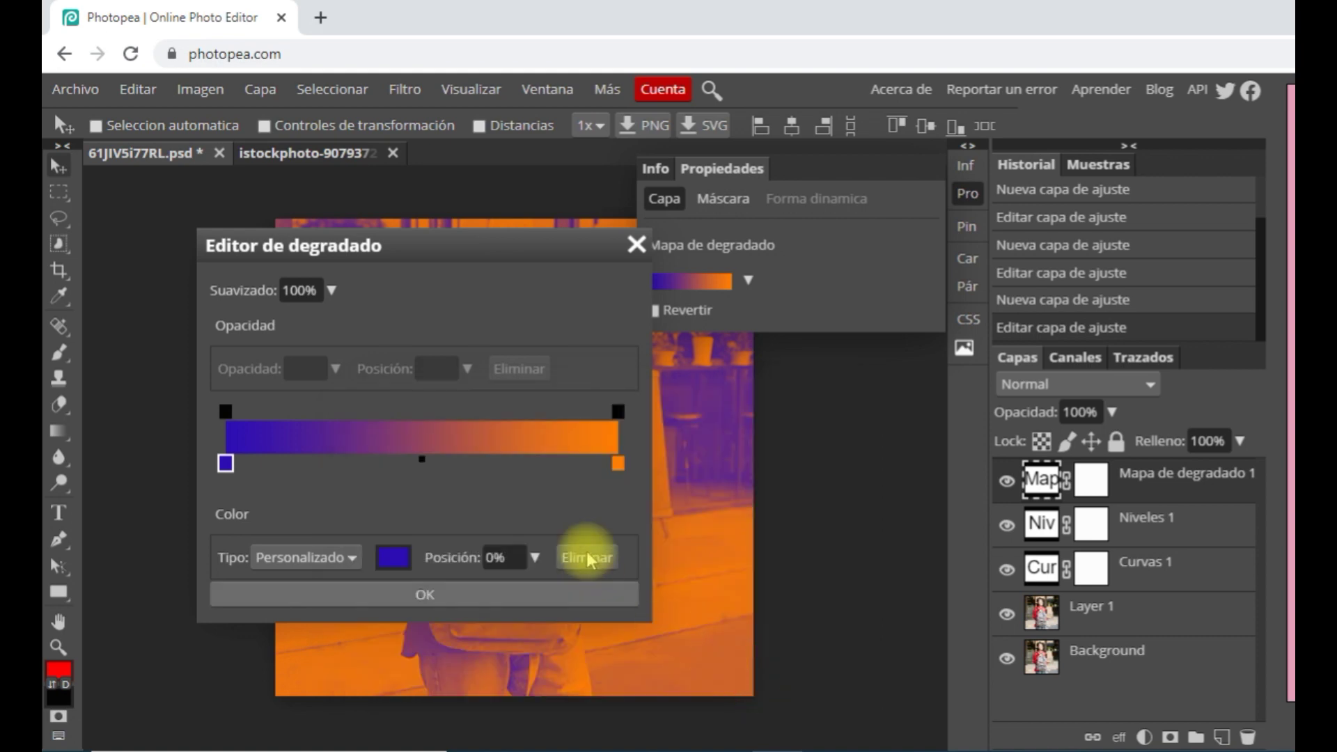
Change the right colour stop to a soft tan orange and apply the gradient
click(618, 464)
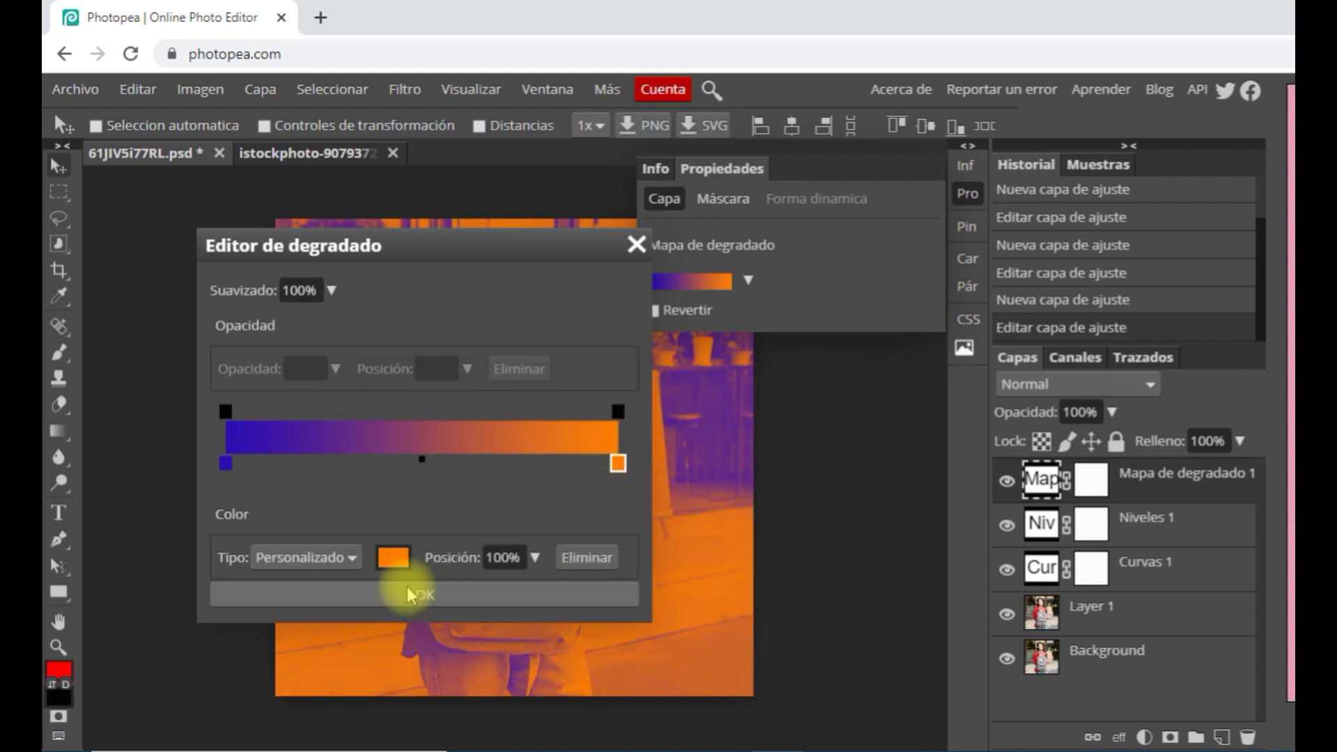
click(393, 558)
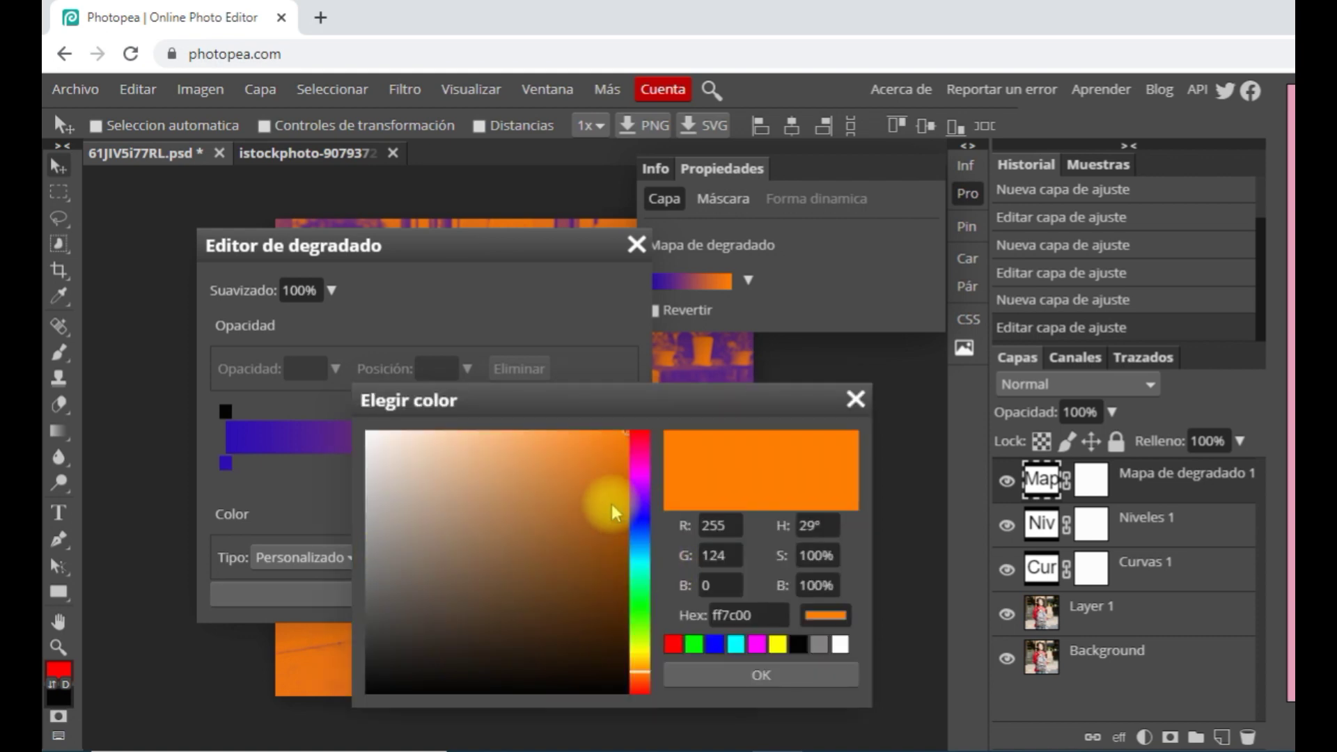
click(574, 466)
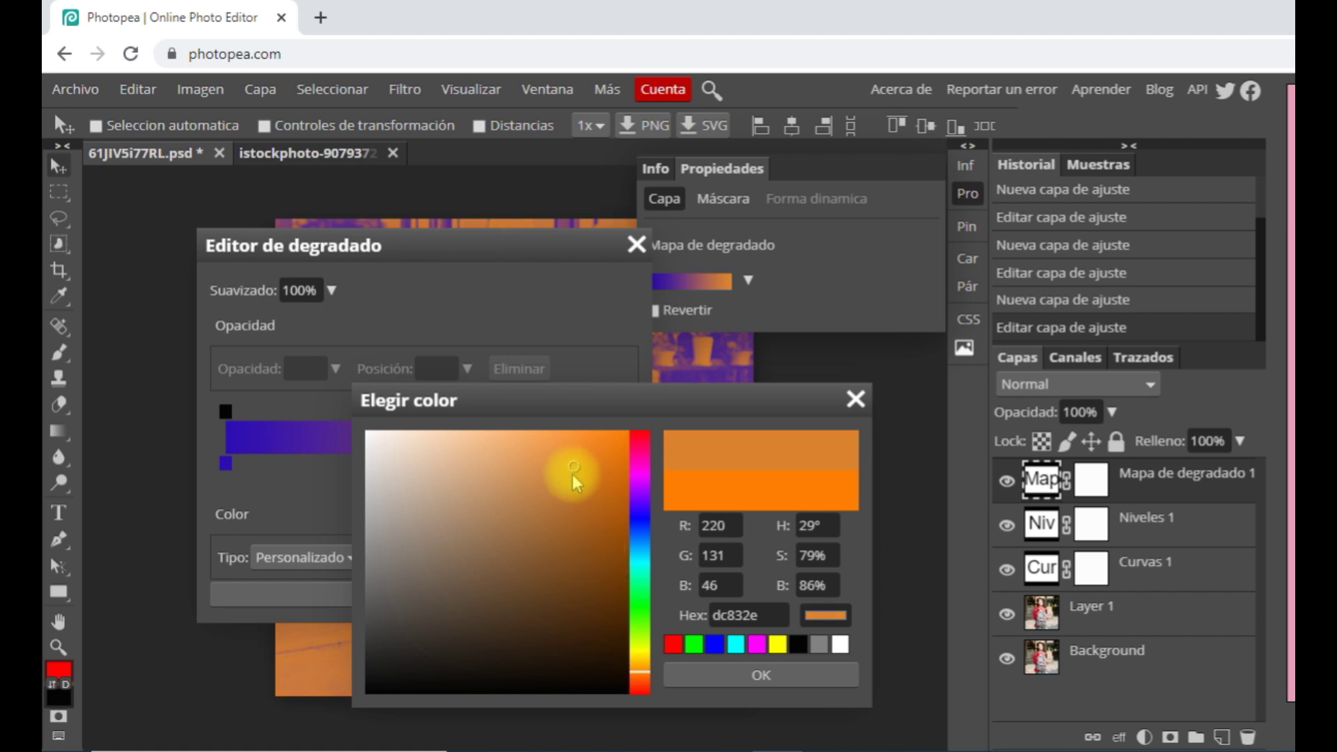
mouse_move(579, 479)
mouse_down()
mouse_move(582, 457)
mouse_move(554, 452)
mouse_up()
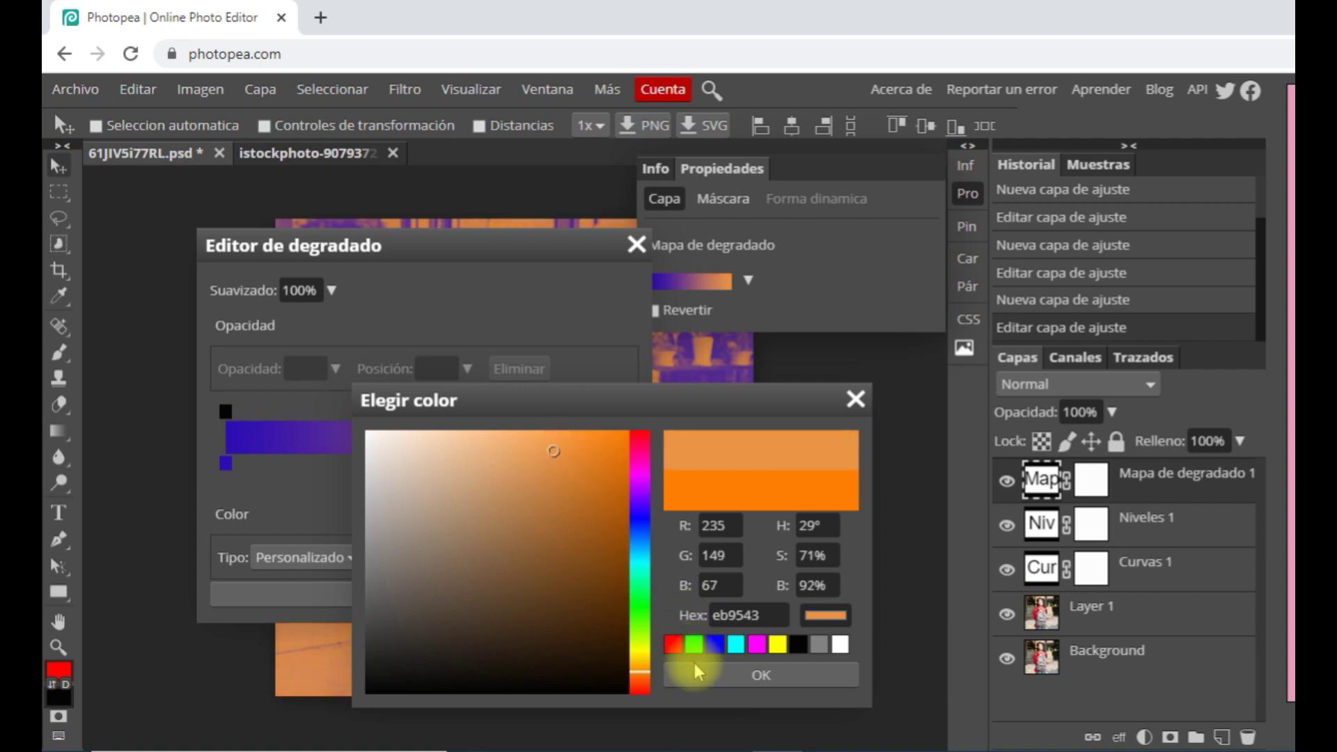
click(760, 675)
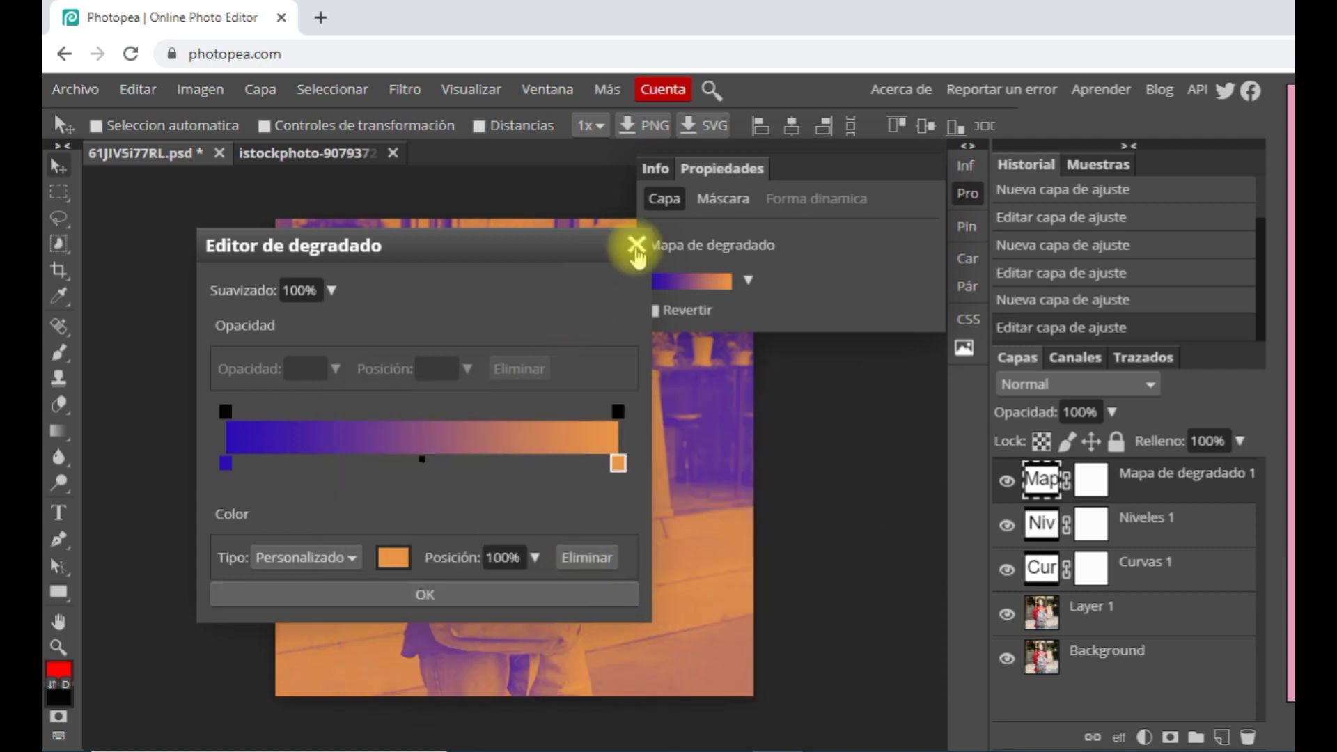
click(476, 596)
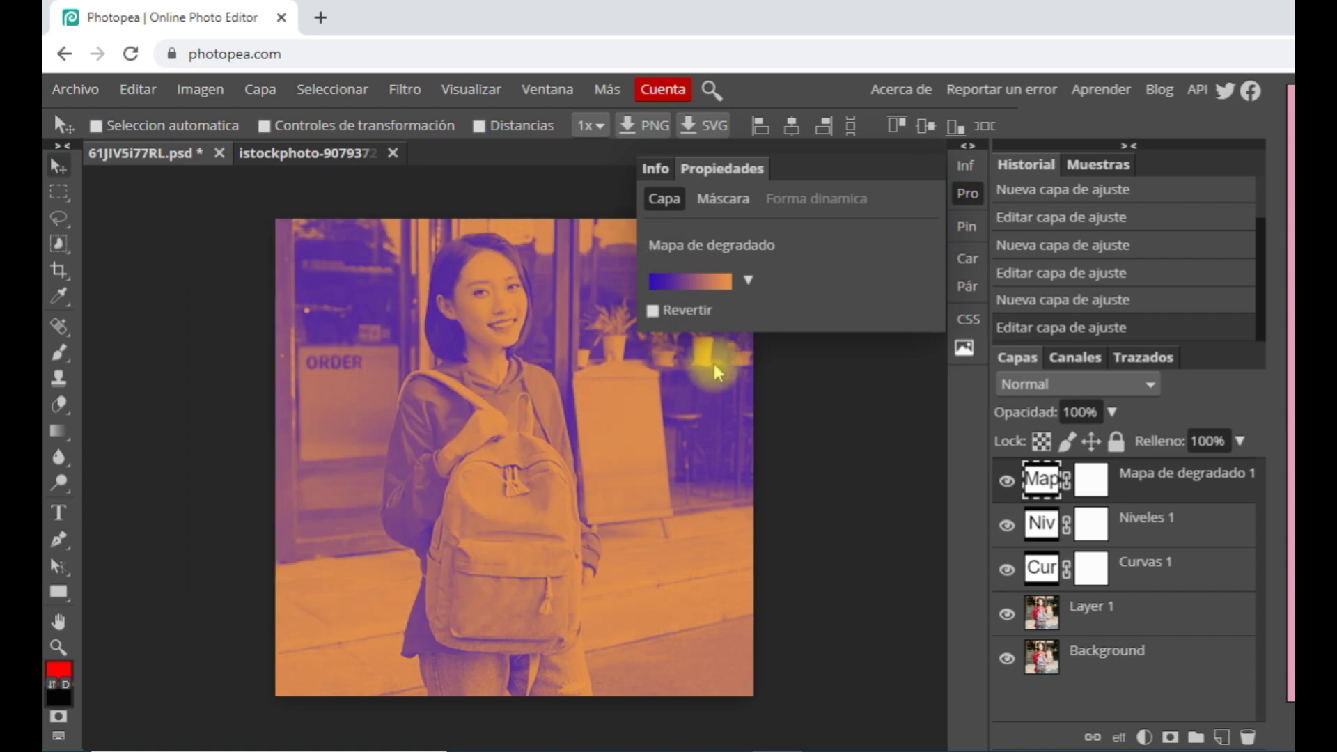
click(968, 146)
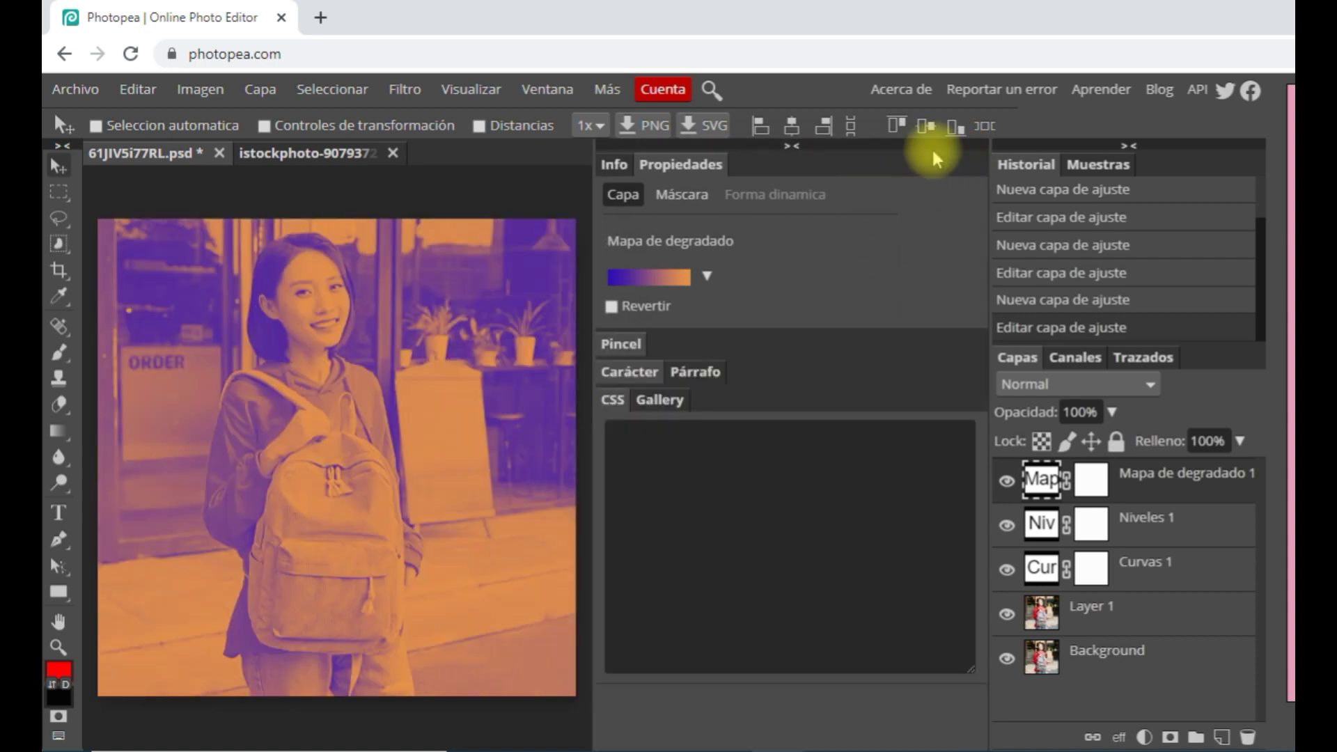
click(800, 154)
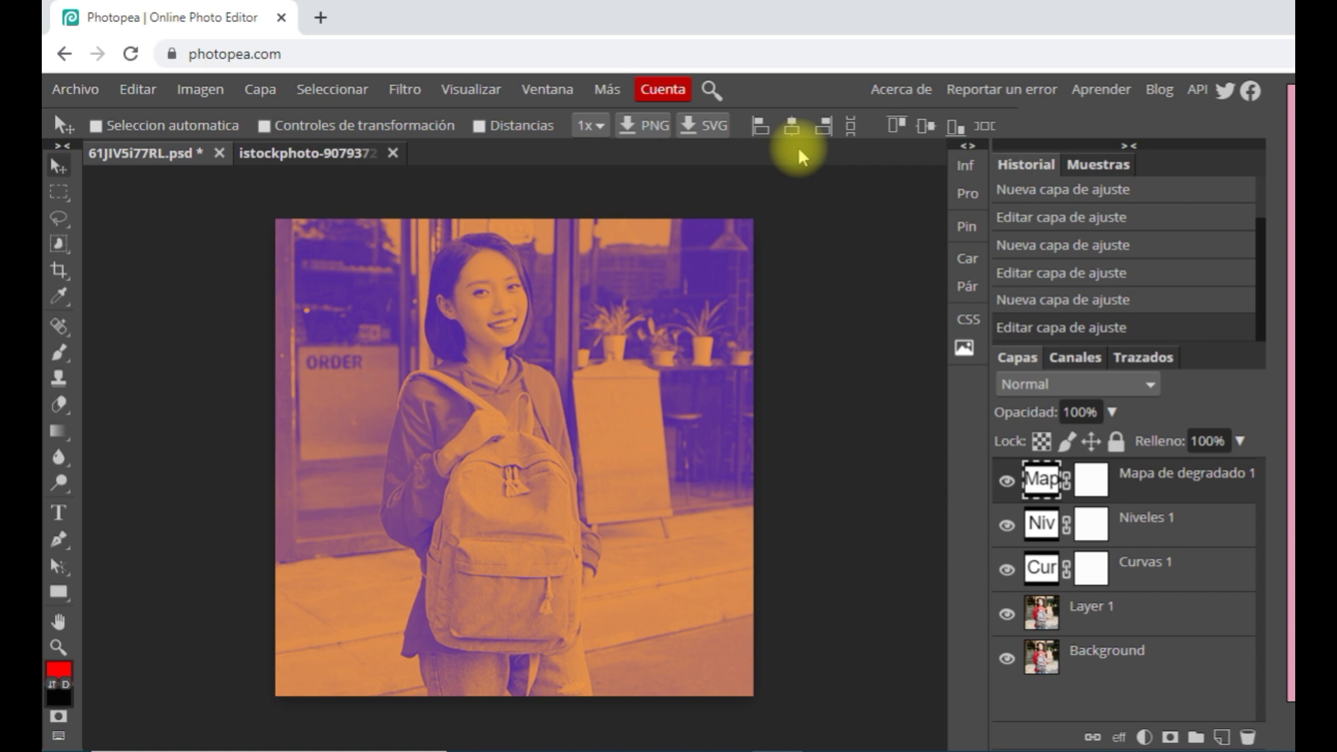
Set the gradient map layer to Luz suave blending at 19% opacity
click(1148, 385)
scroll(1068, 345, down, 1)
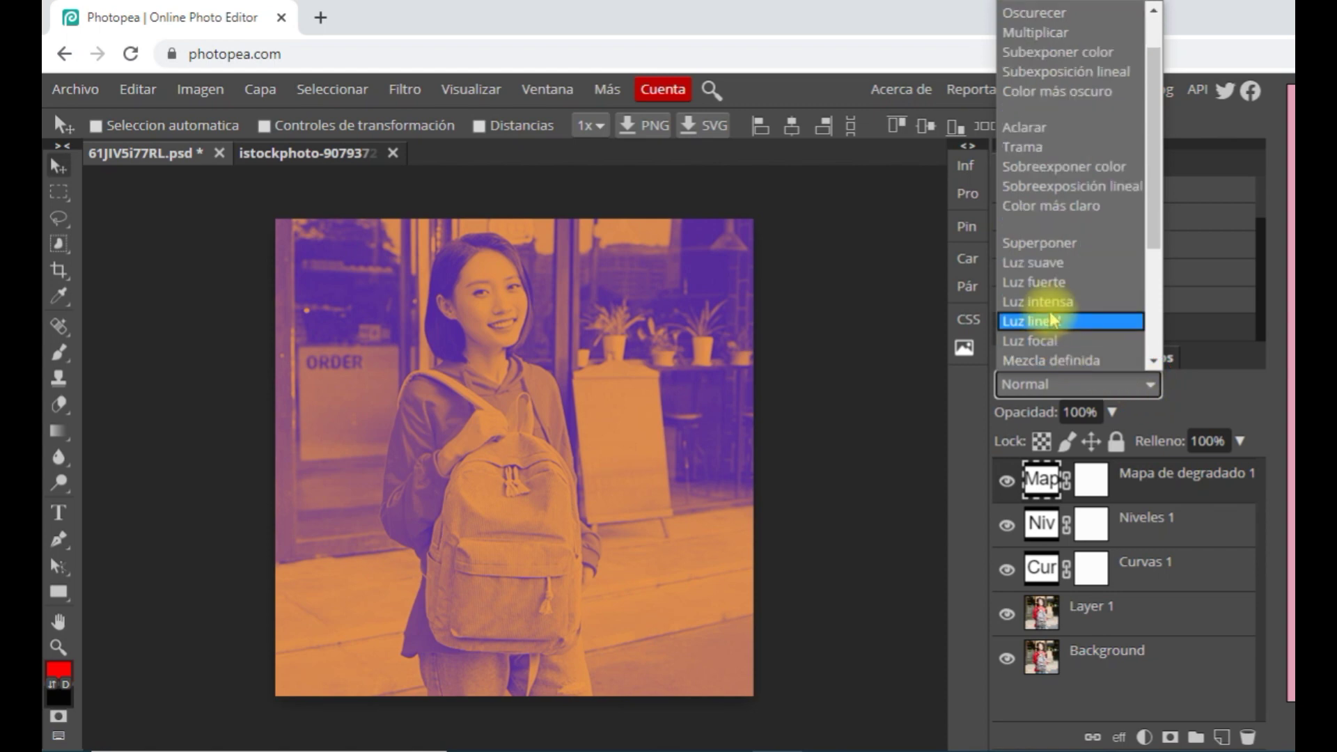
click(1052, 263)
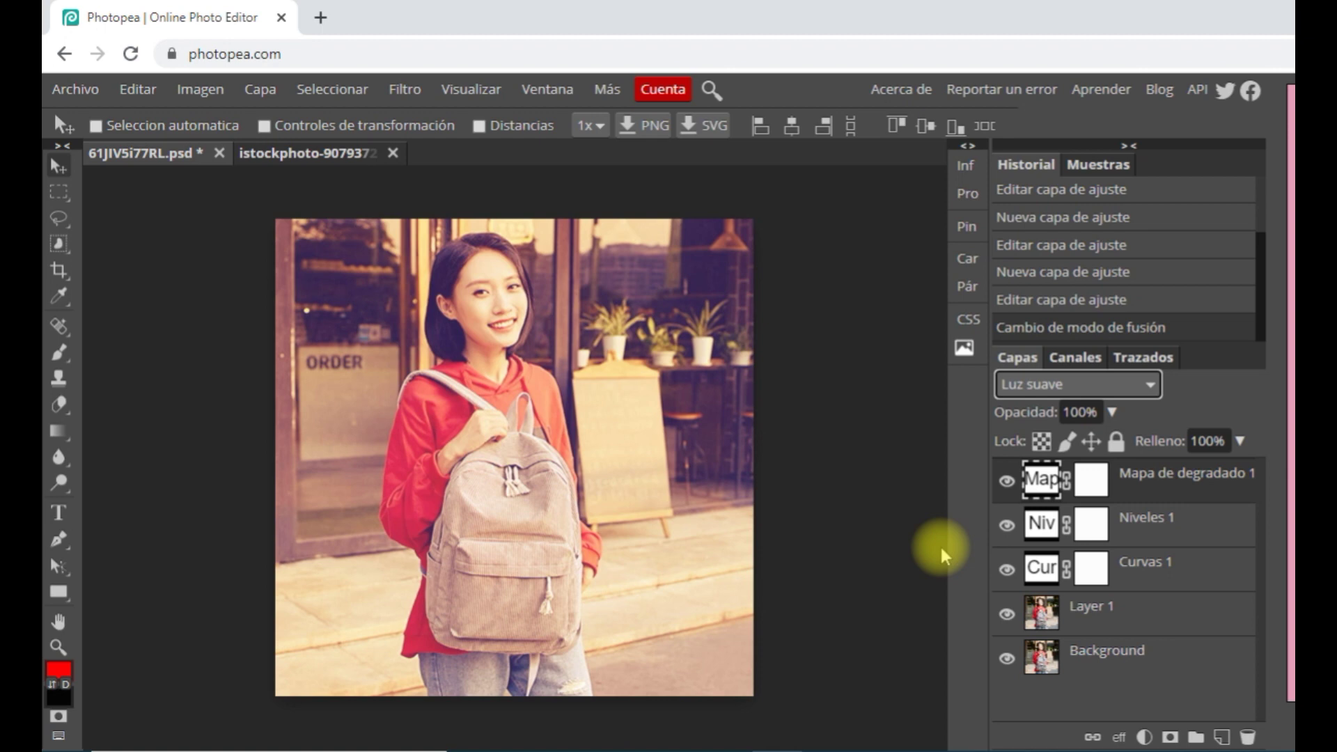
click(1241, 441)
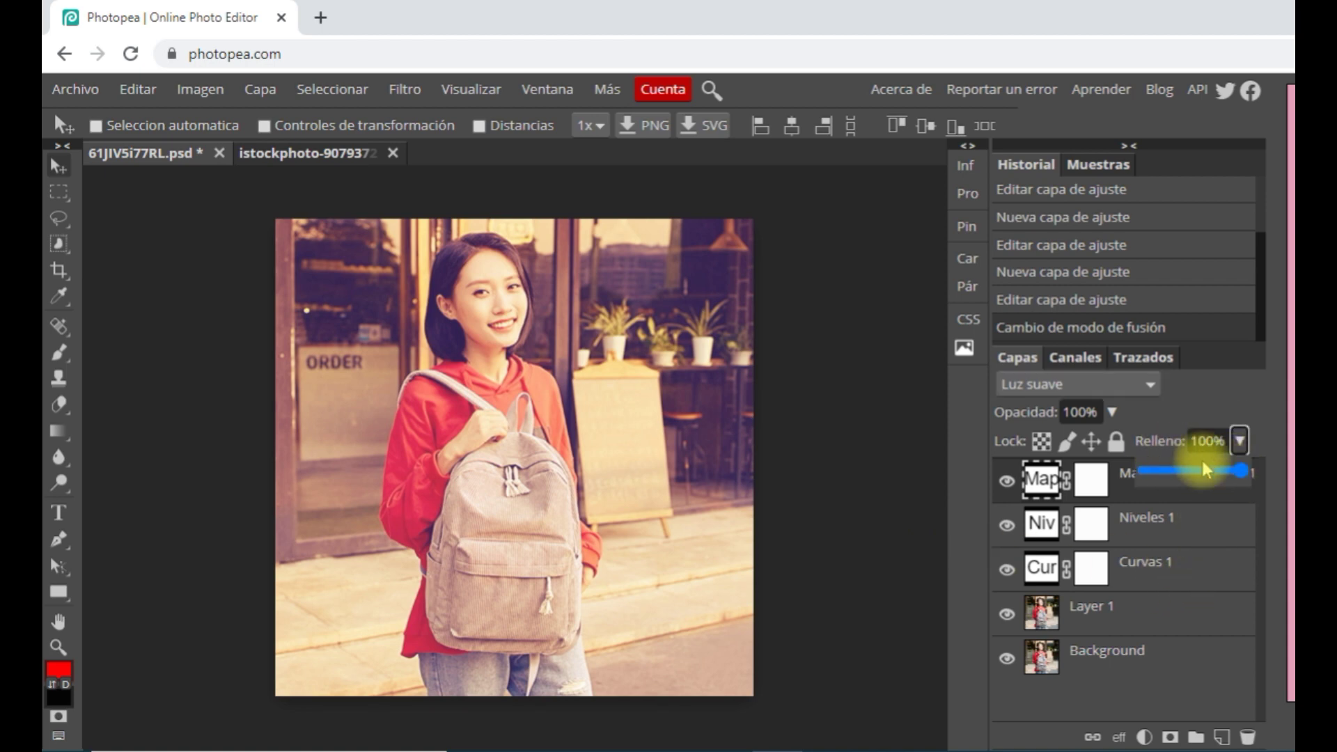
click(1112, 412)
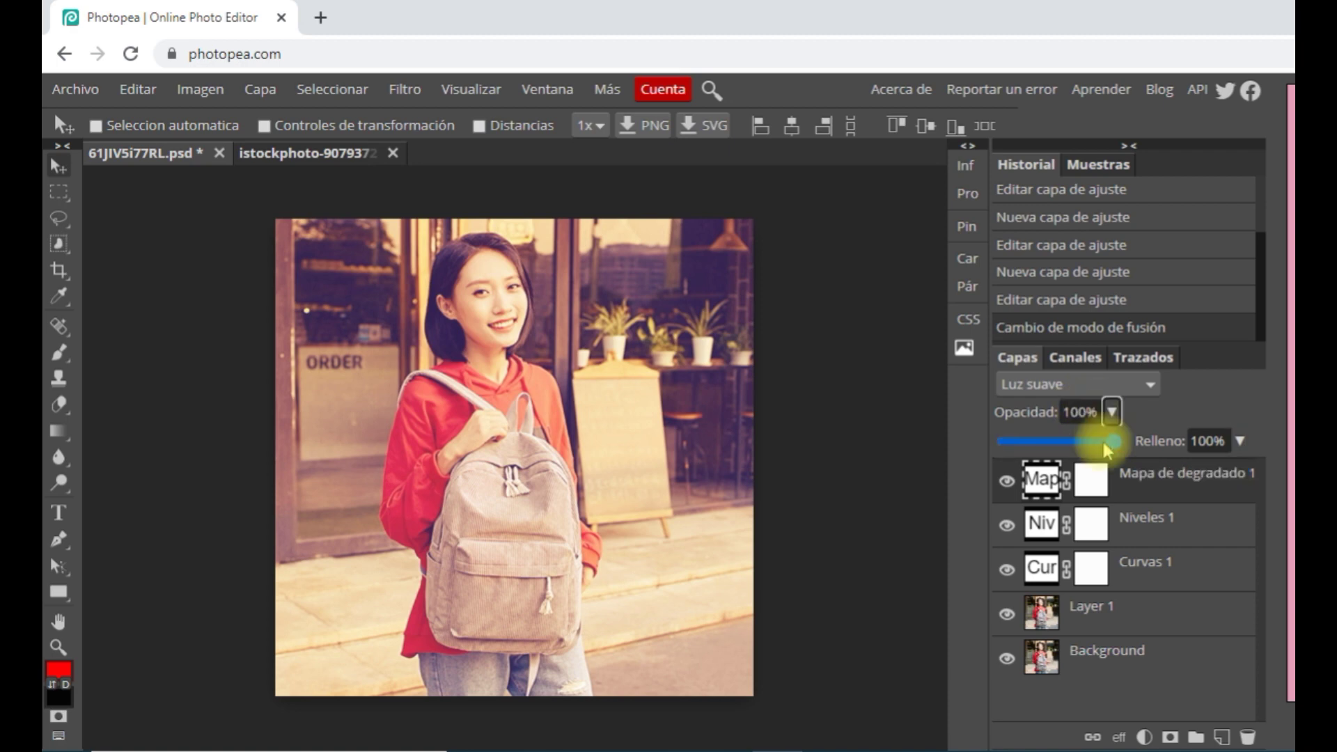
drag(1107, 439, 1066, 452)
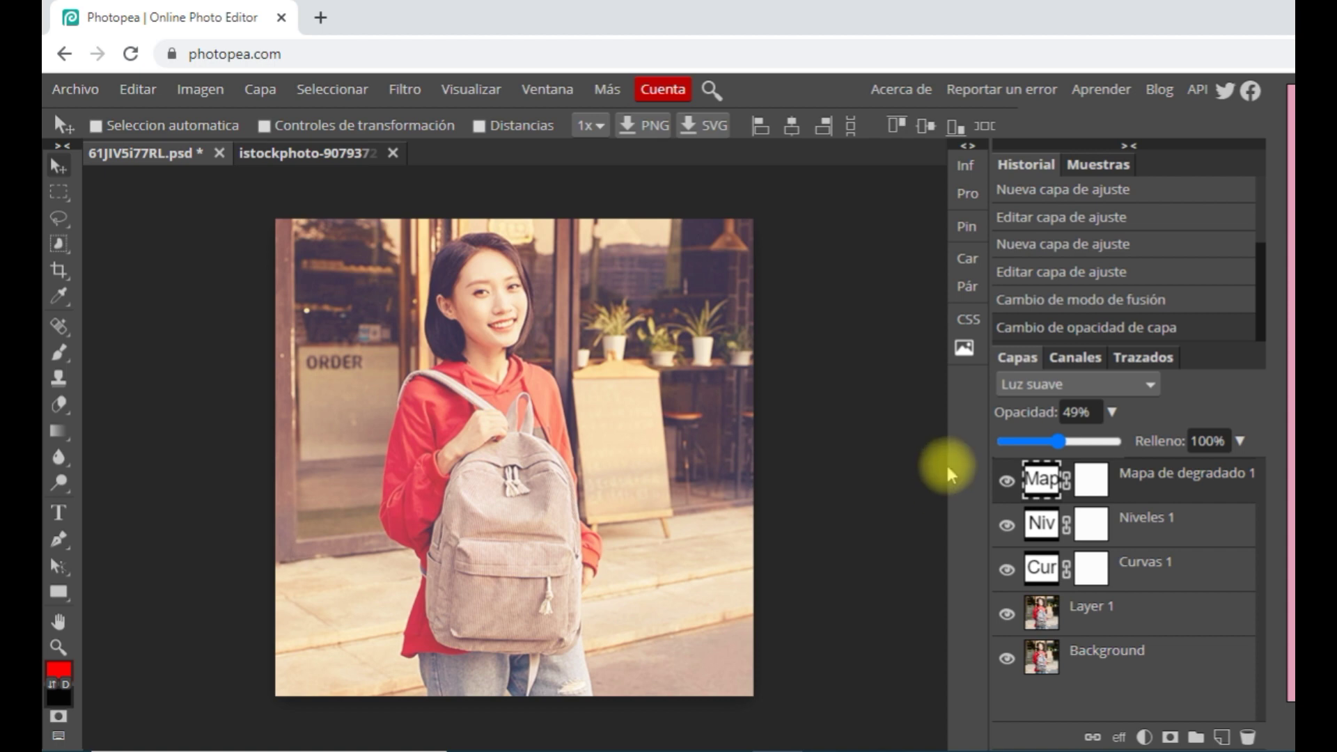
click(917, 362)
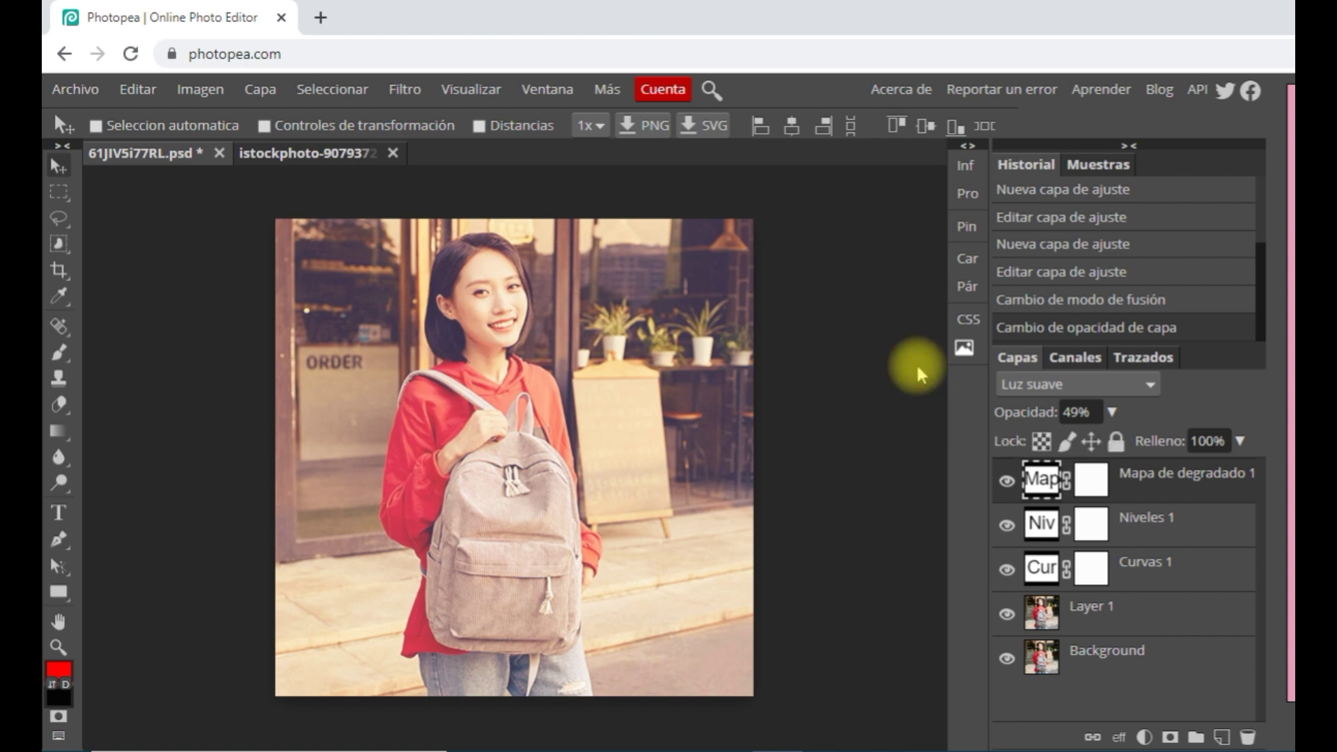
click(1113, 412)
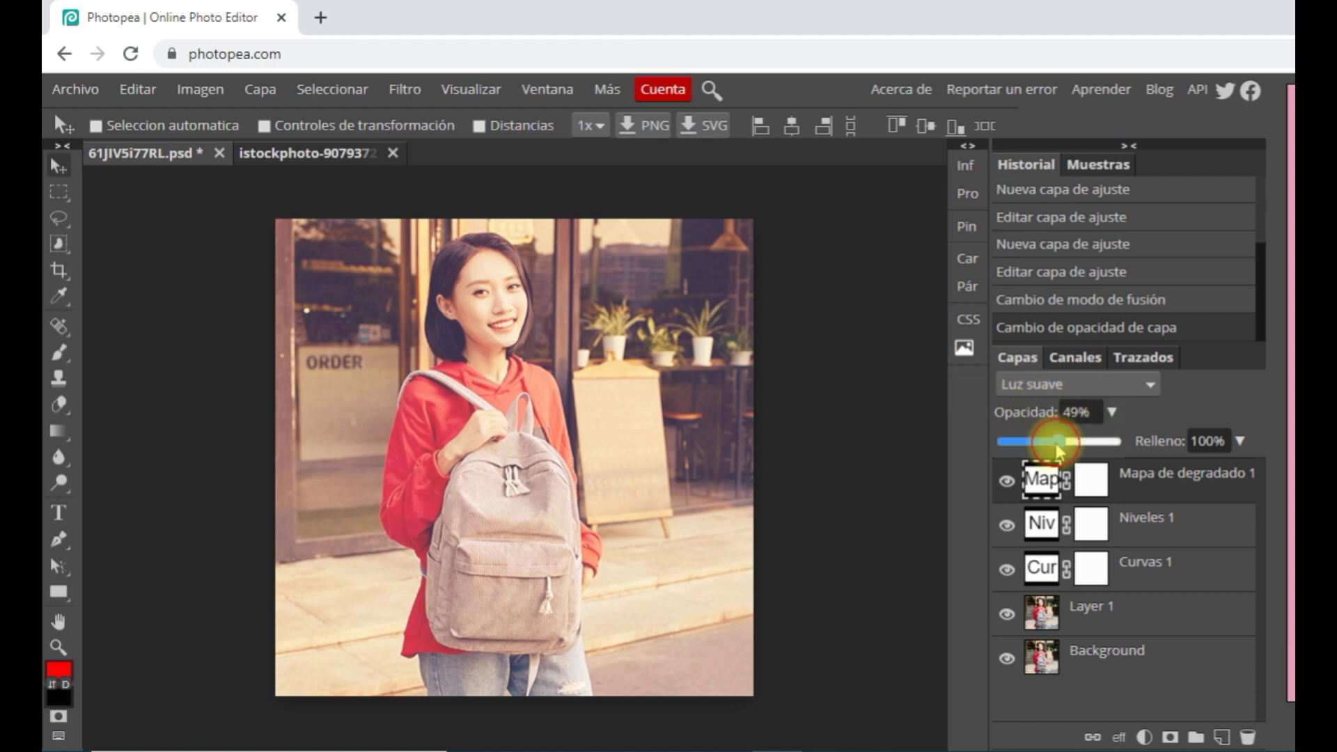
mouse_move(1059, 441)
mouse_down()
mouse_move(1016, 444)
mouse_move(1026, 439)
mouse_up()
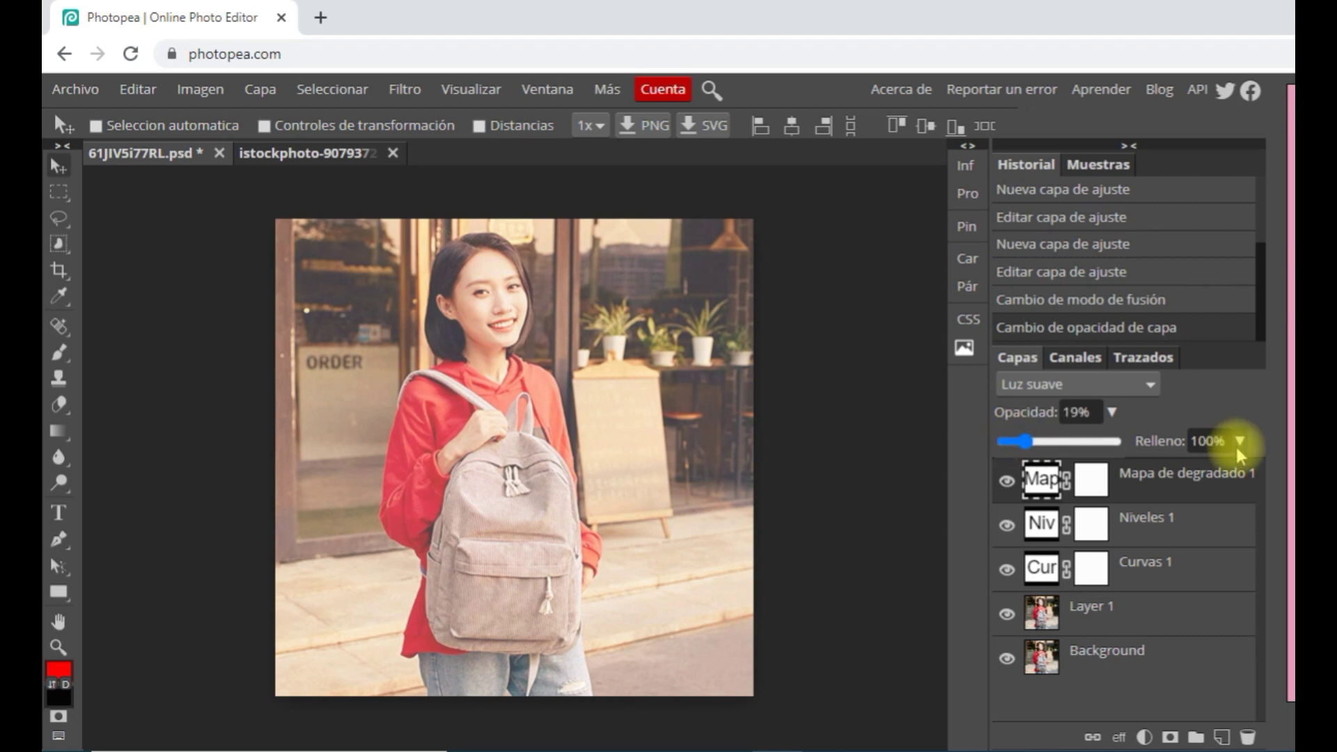
Reduce the gradient map layer's fill to 81%
click(1240, 441)
drag(1238, 470, 1234, 473)
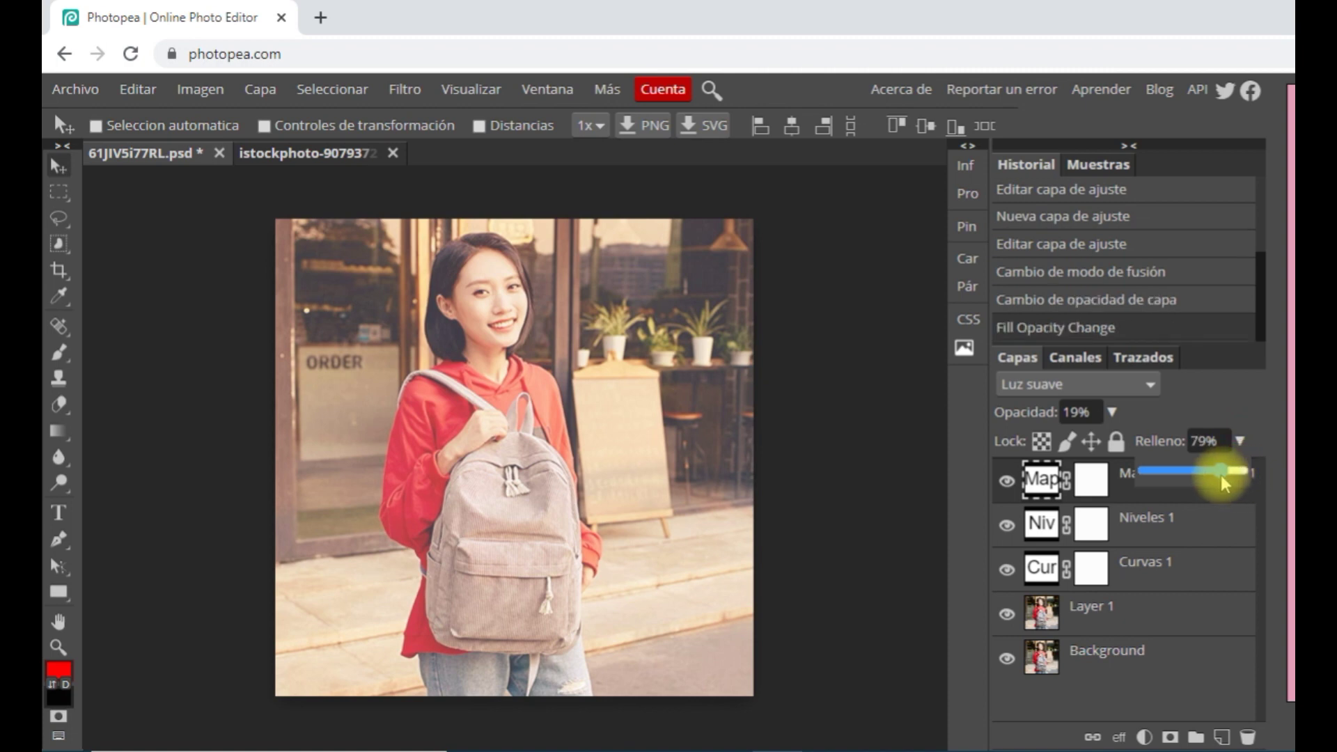
drag(1223, 475, 1225, 476)
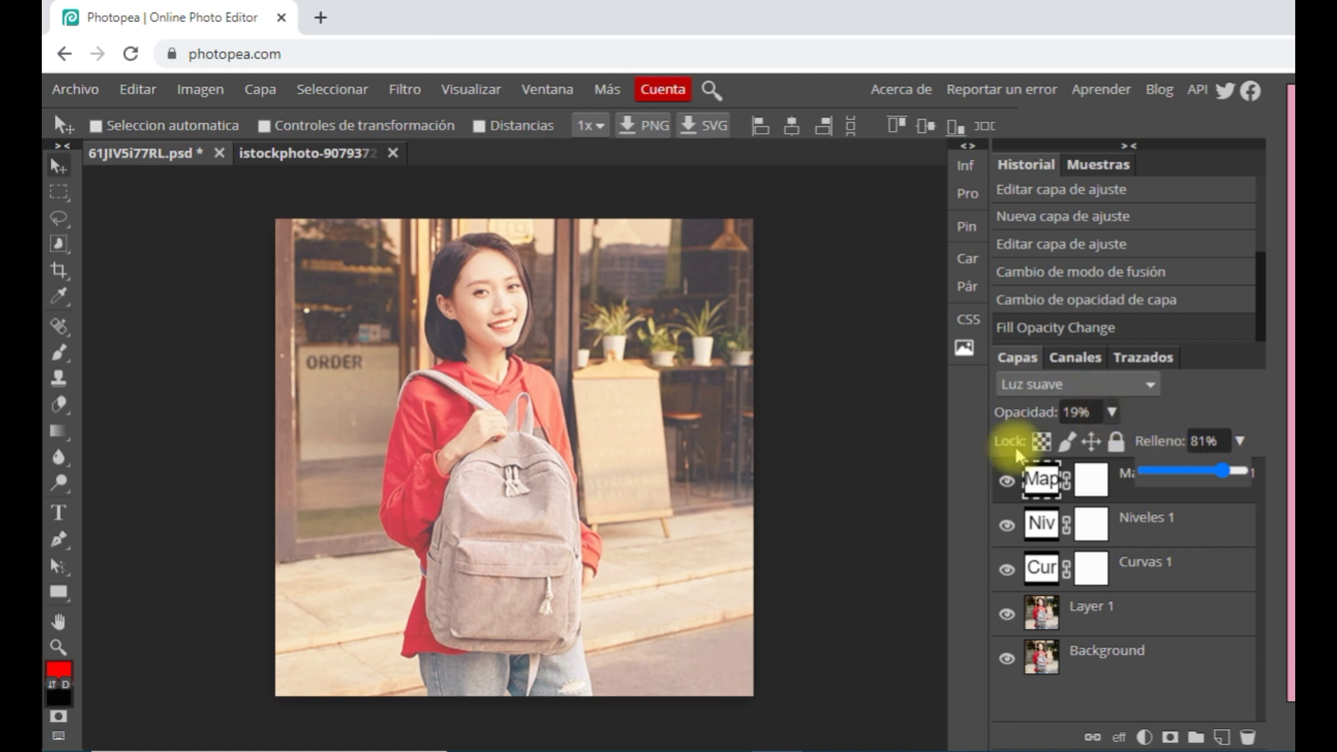
click(870, 469)
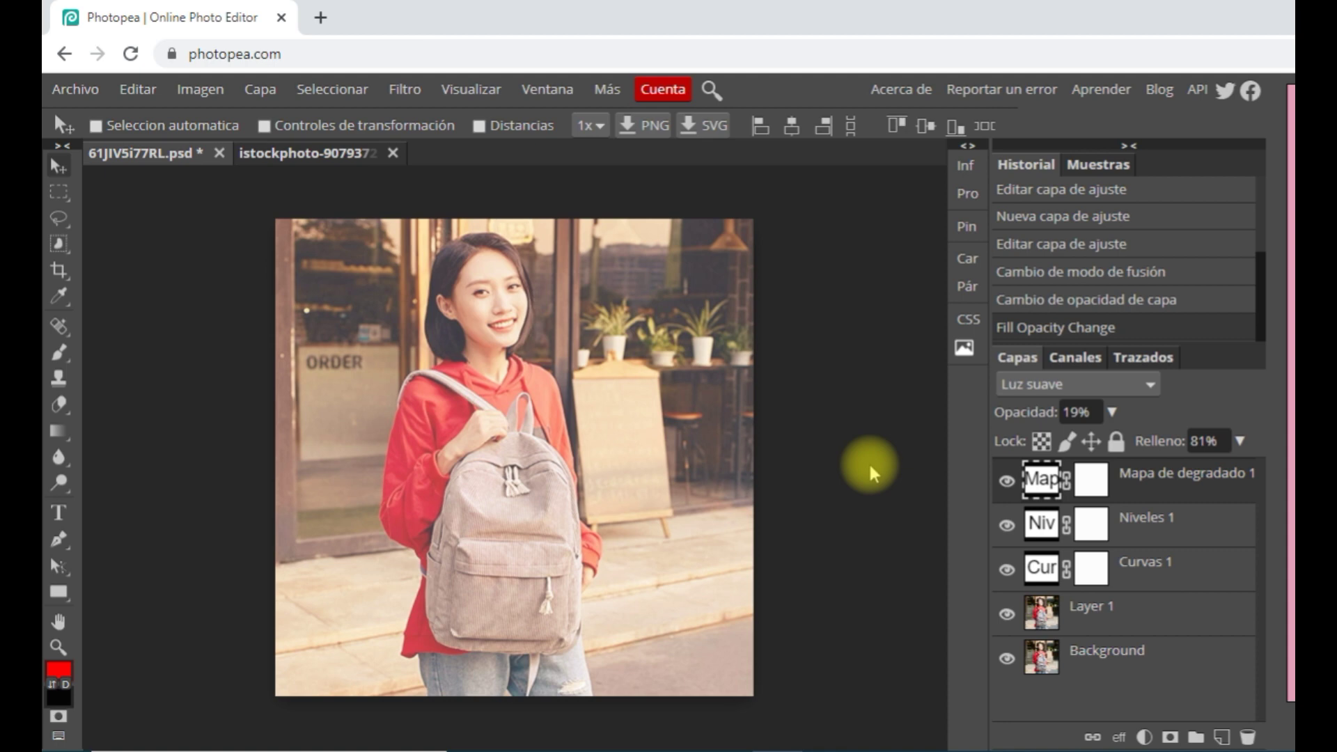
Switch to the istockphoto man-with-laptop photo and duplicate its Background as Layer 1
click(360, 156)
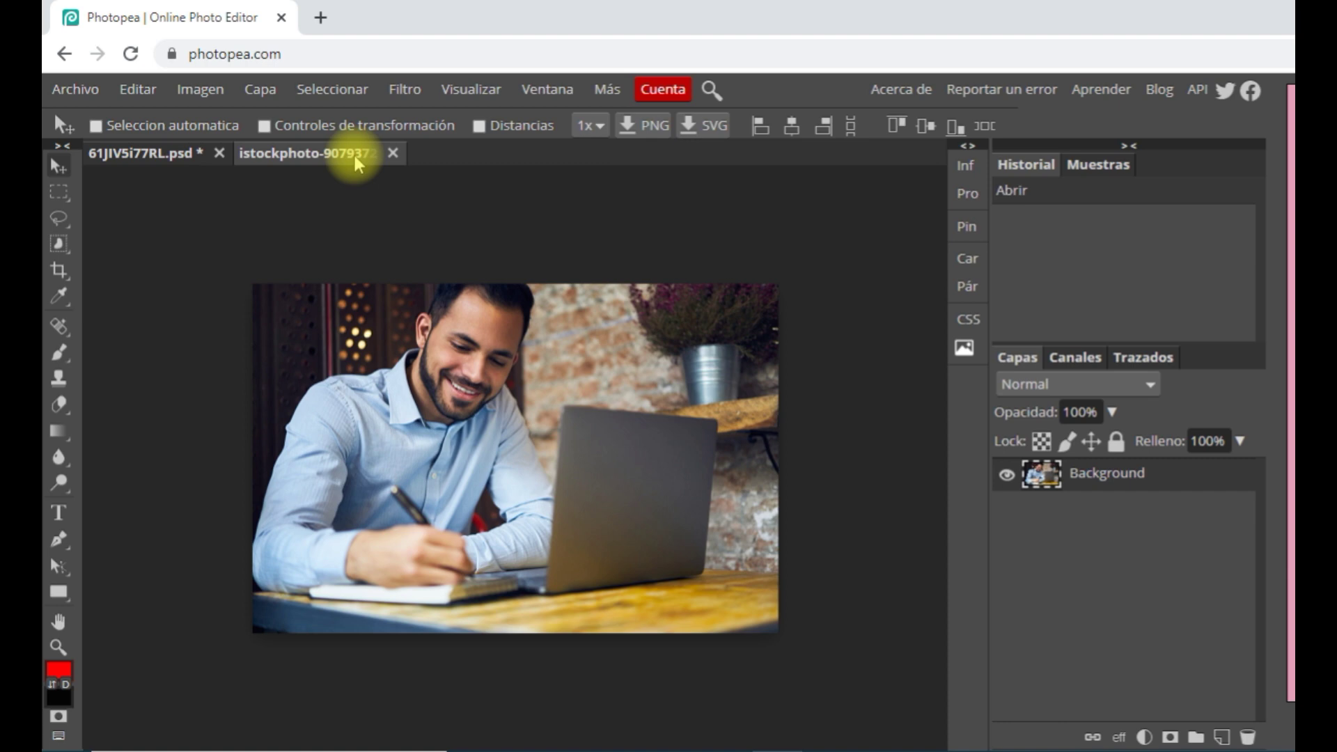
key(ctrl+j)
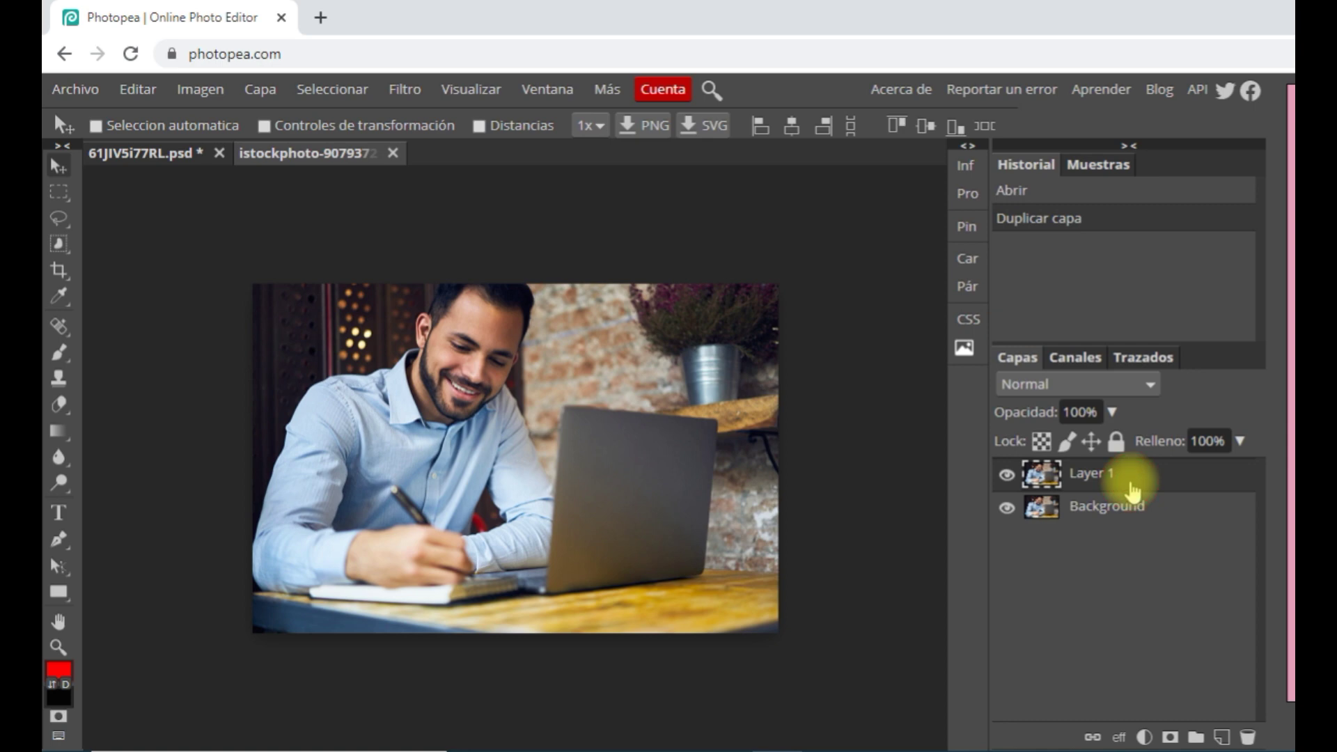
click(405, 90)
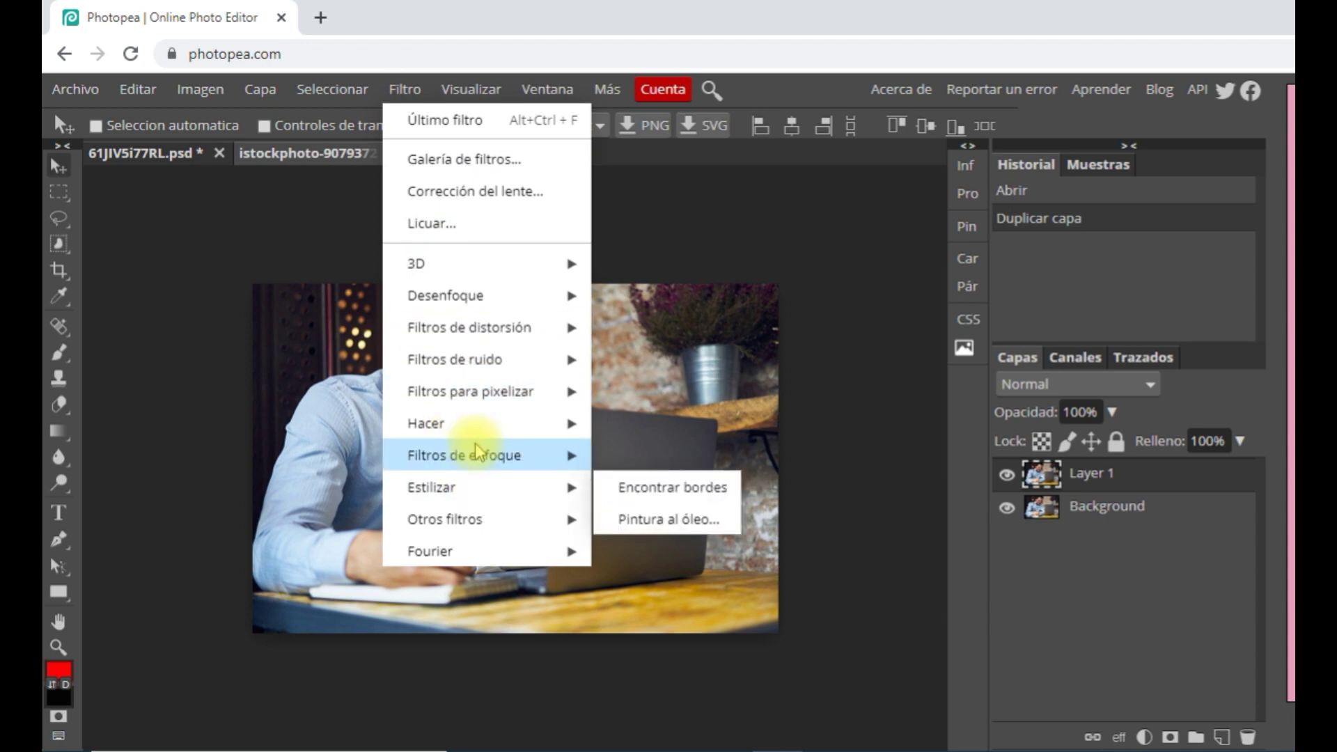
mouse_move(464, 456)
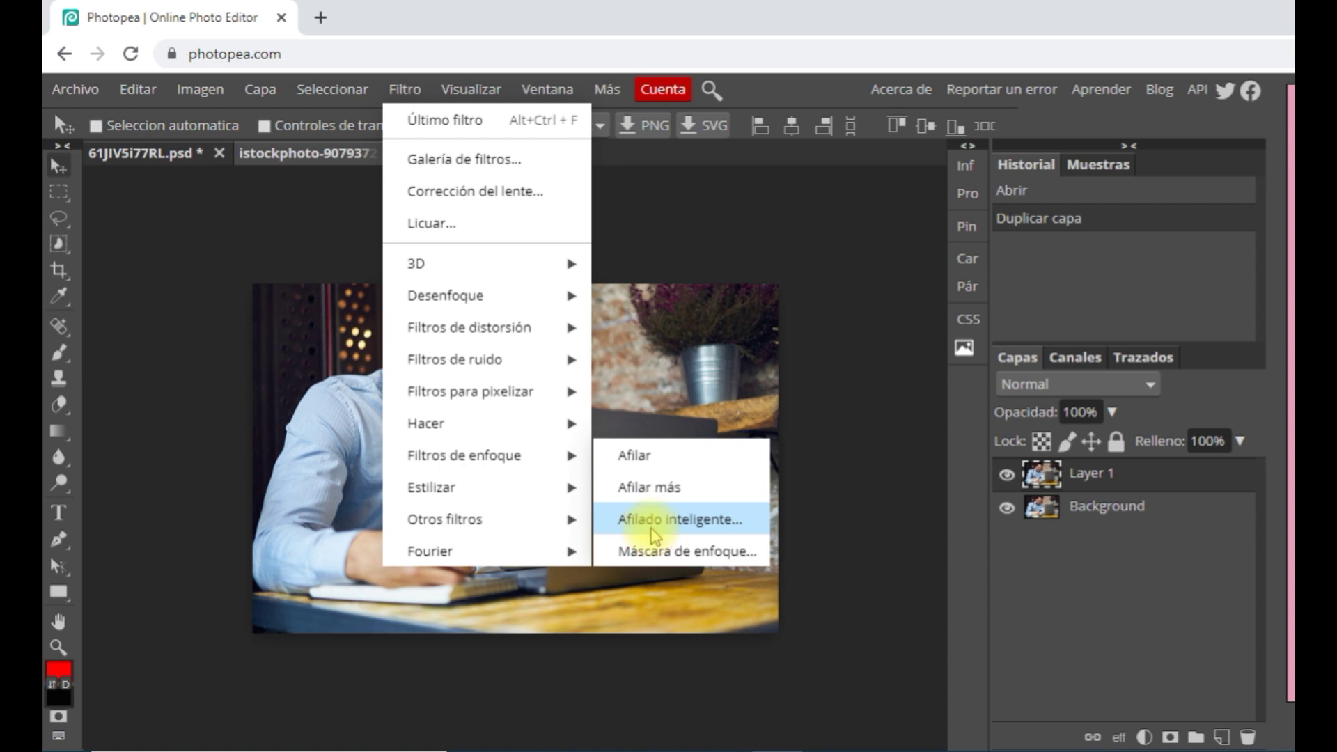
Apply Afilado inteligente to Layer 1 with 164% amount and 3.0 px radius
click(652, 525)
mouse_move(513, 231)
mouse_down()
mouse_move(867, 224)
mouse_move(1031, 161)
mouse_up()
drag(960, 249, 787, 252)
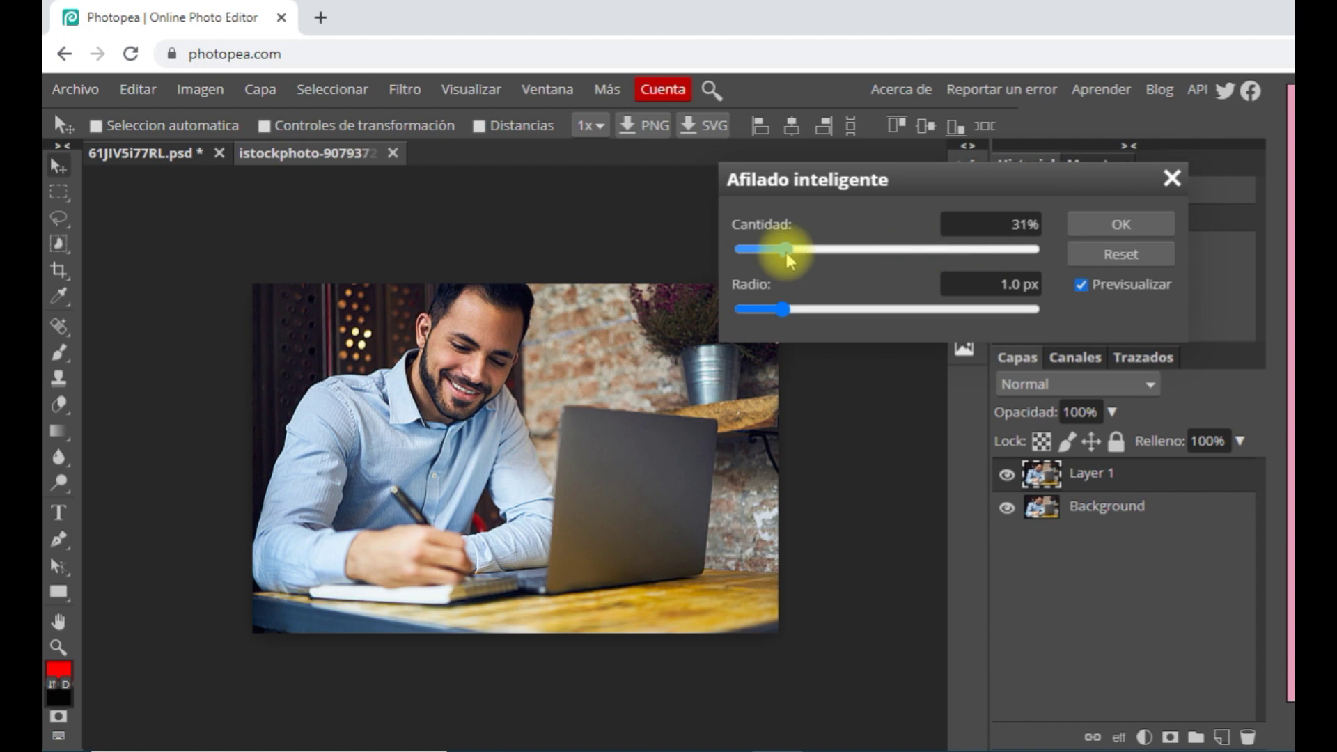
drag(787, 252, 982, 265)
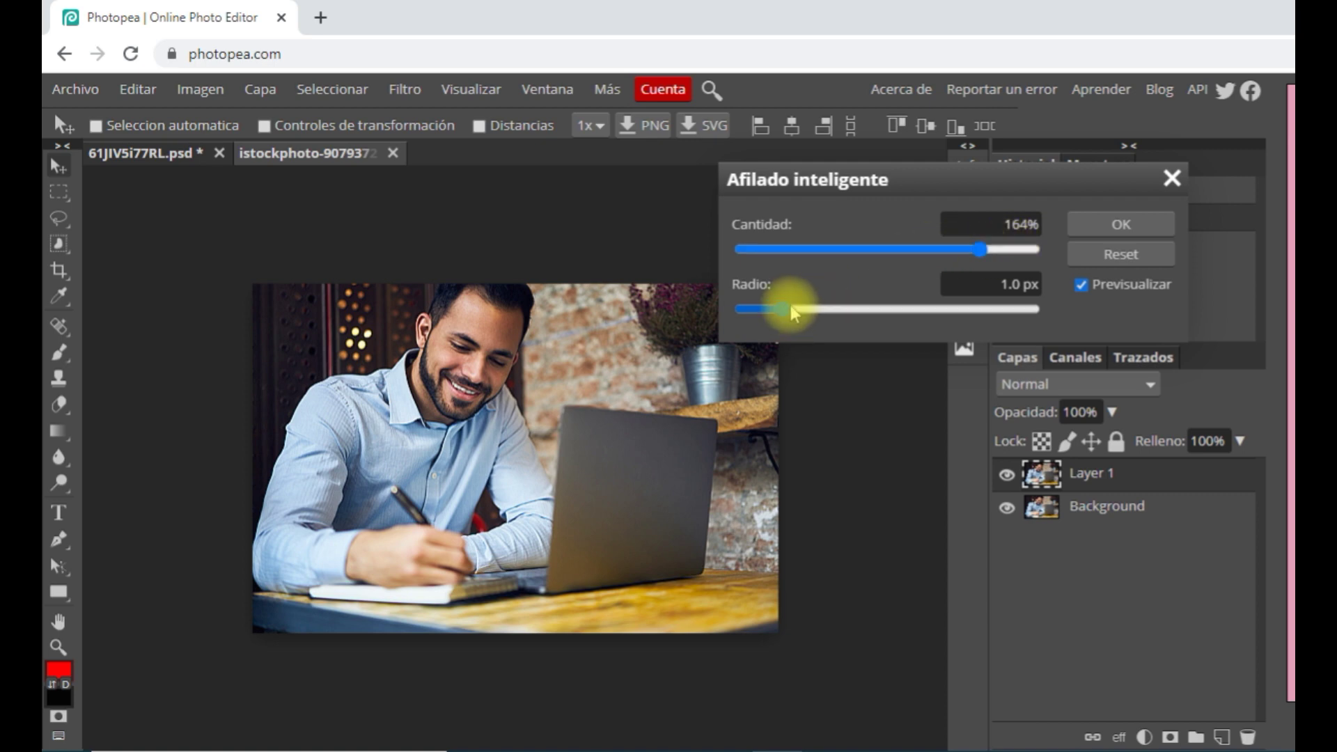
mouse_move(786, 309)
mouse_down()
mouse_move(851, 328)
mouse_move(804, 318)
mouse_up()
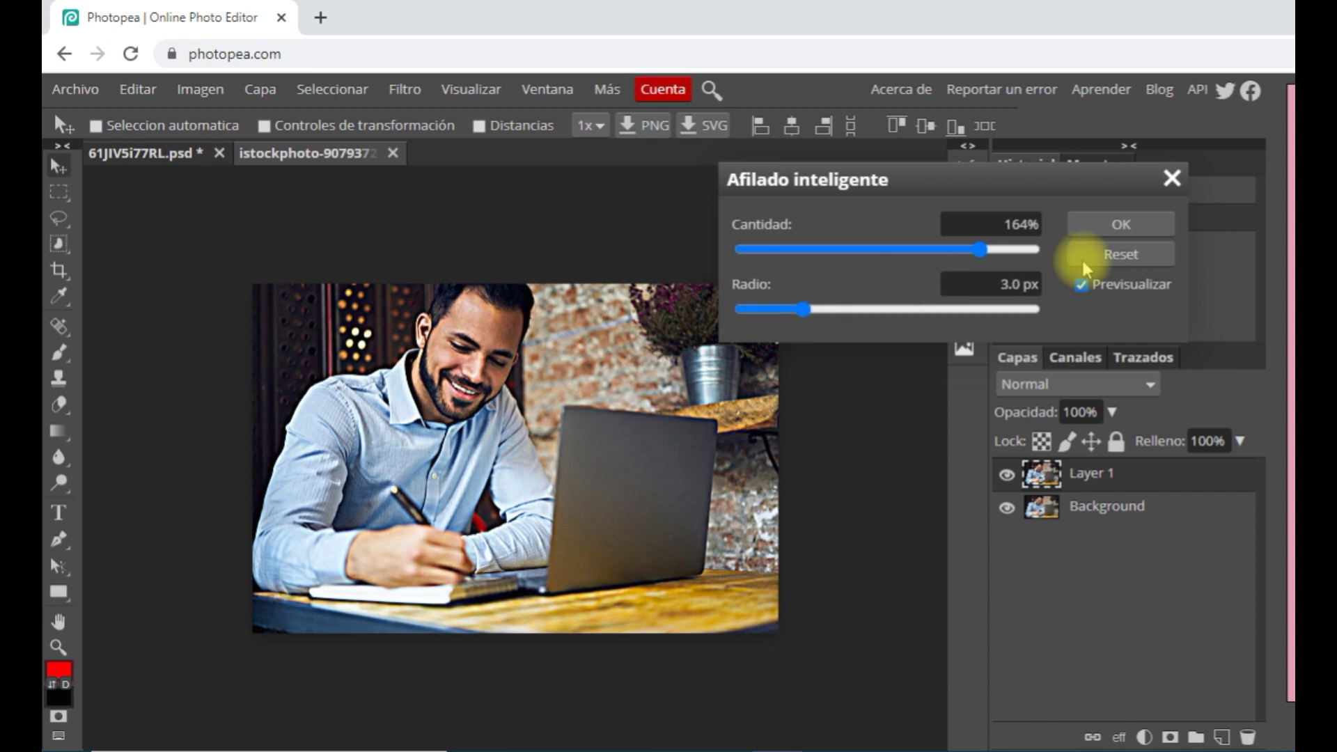
click(1129, 232)
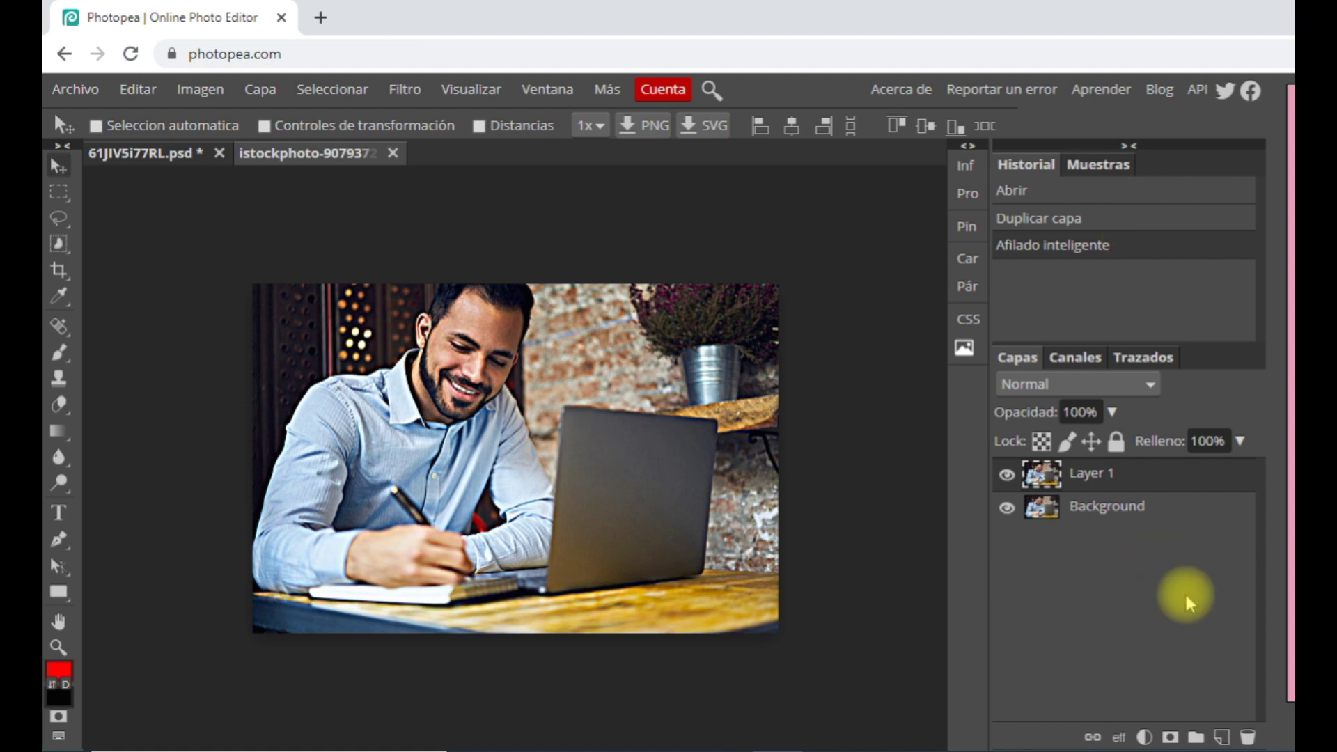
click(1142, 738)
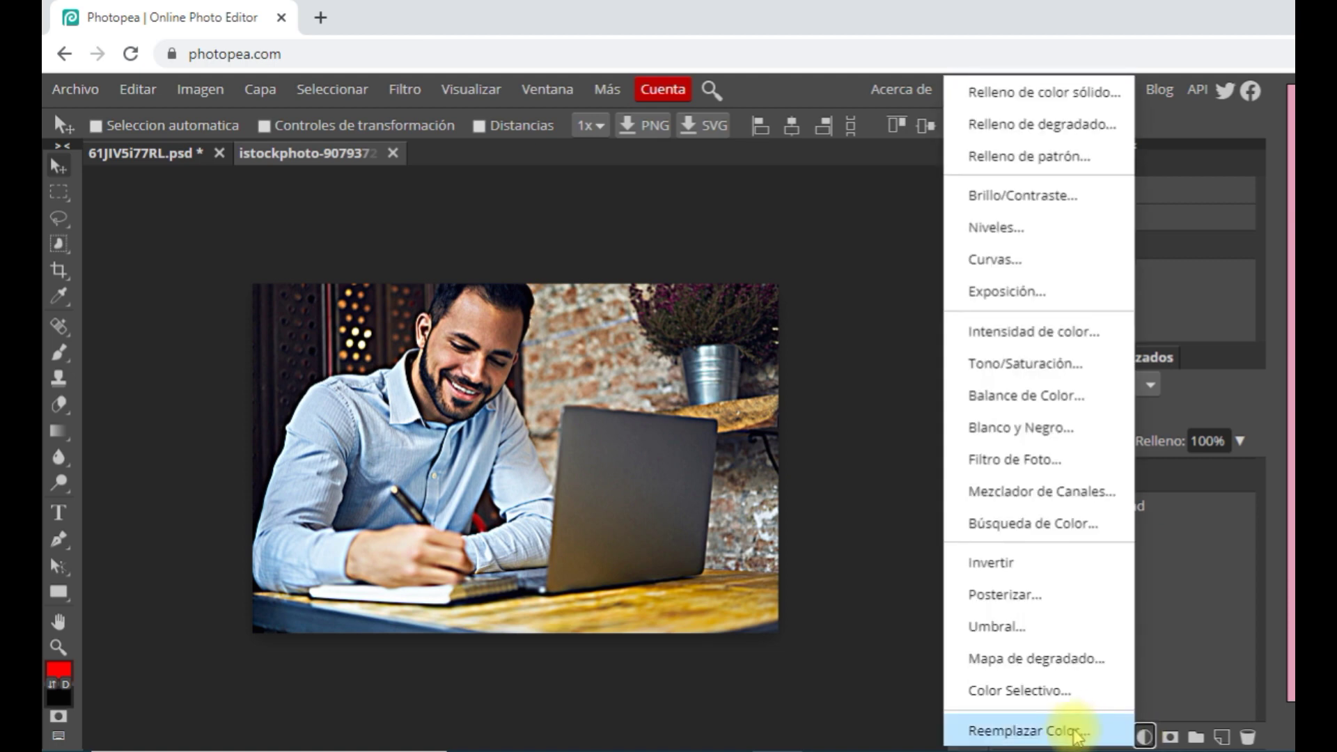
Add a Color Selectivo layer setting the Rojo range to Cian 40% and Magenta 24%
click(1063, 691)
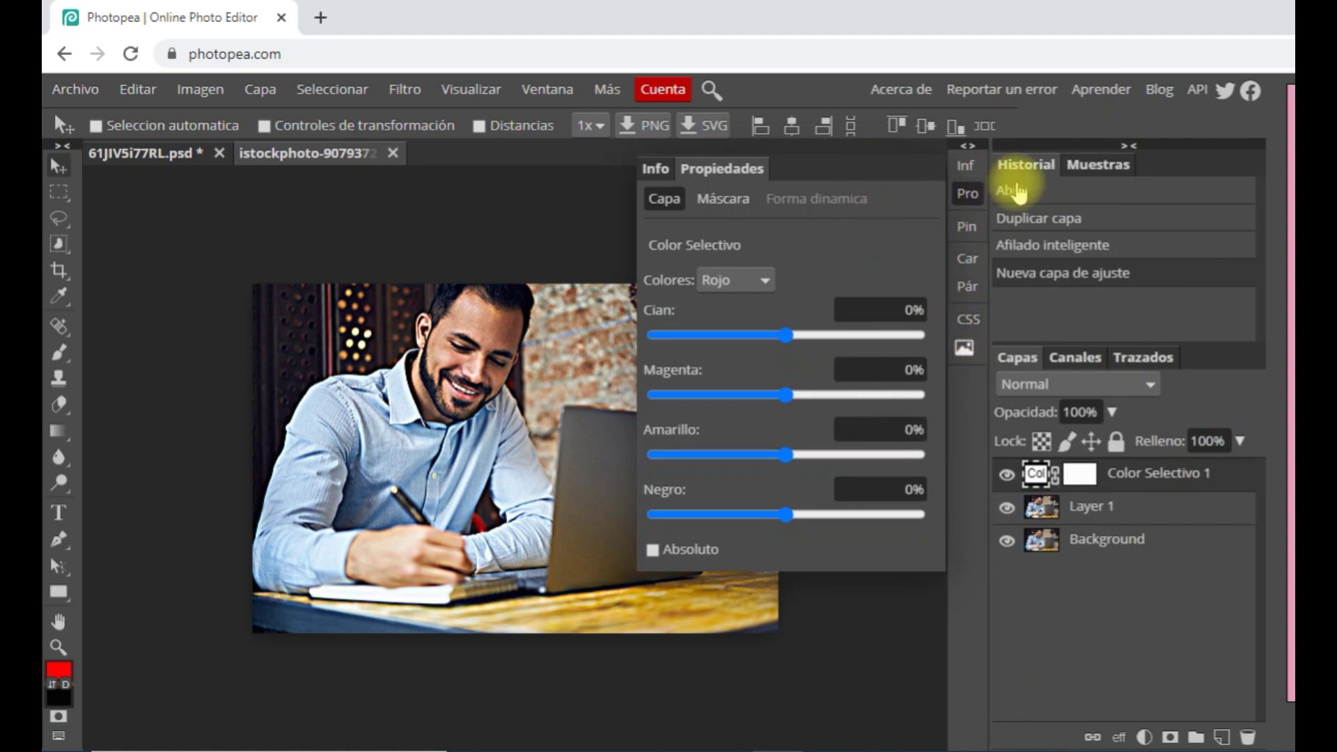
click(766, 279)
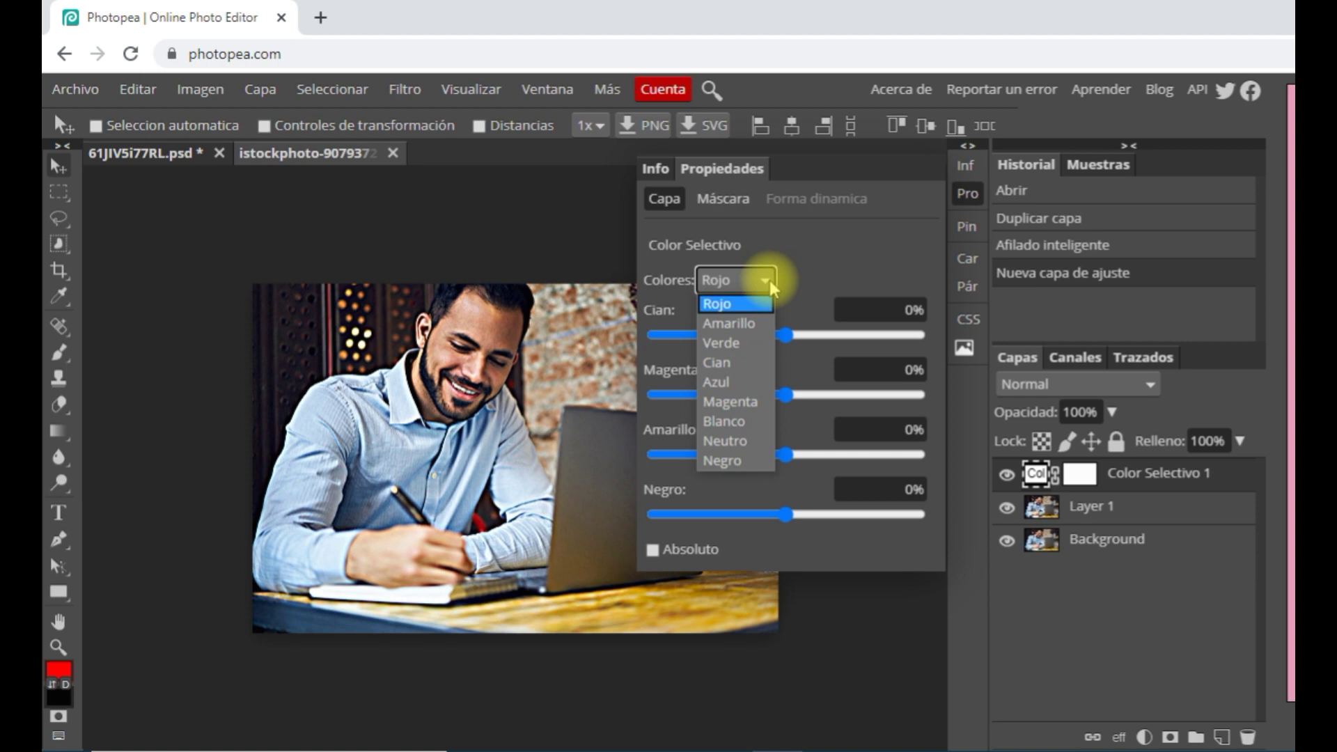
click(771, 280)
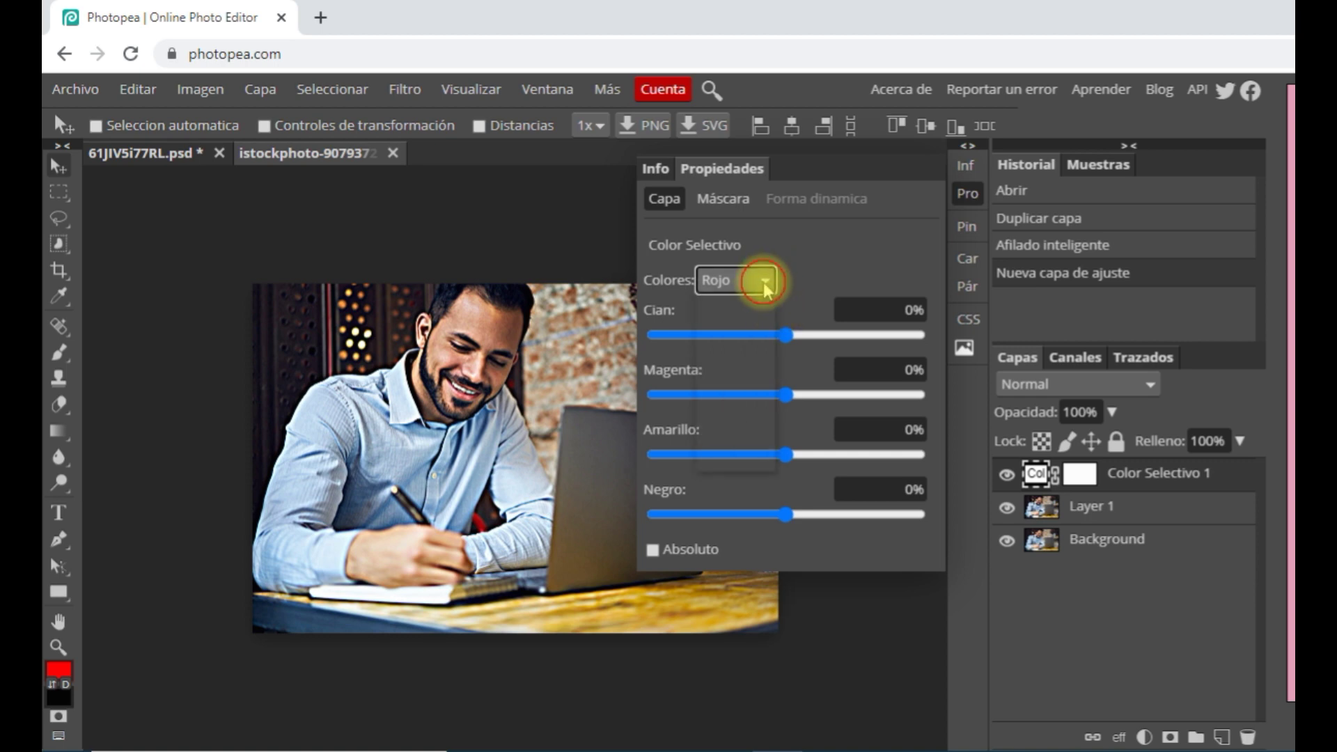
click(765, 282)
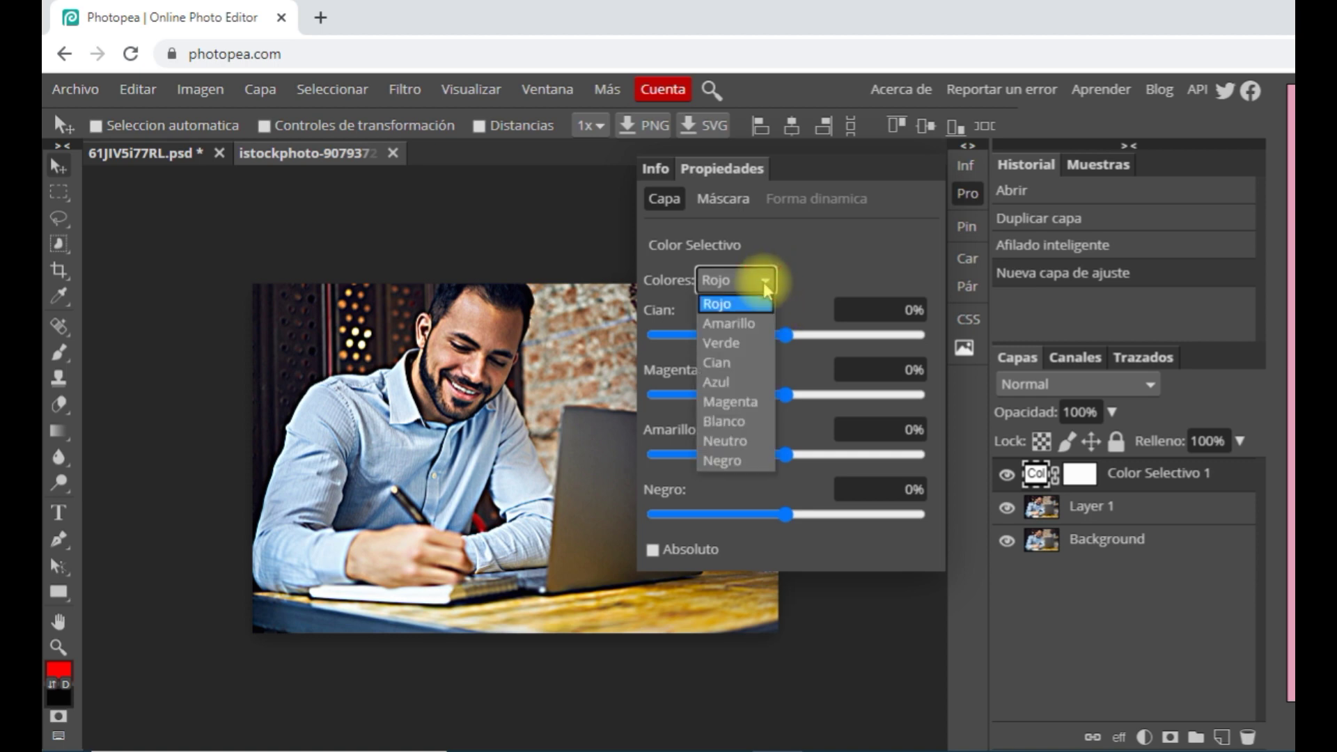
click(763, 283)
drag(785, 332, 819, 332)
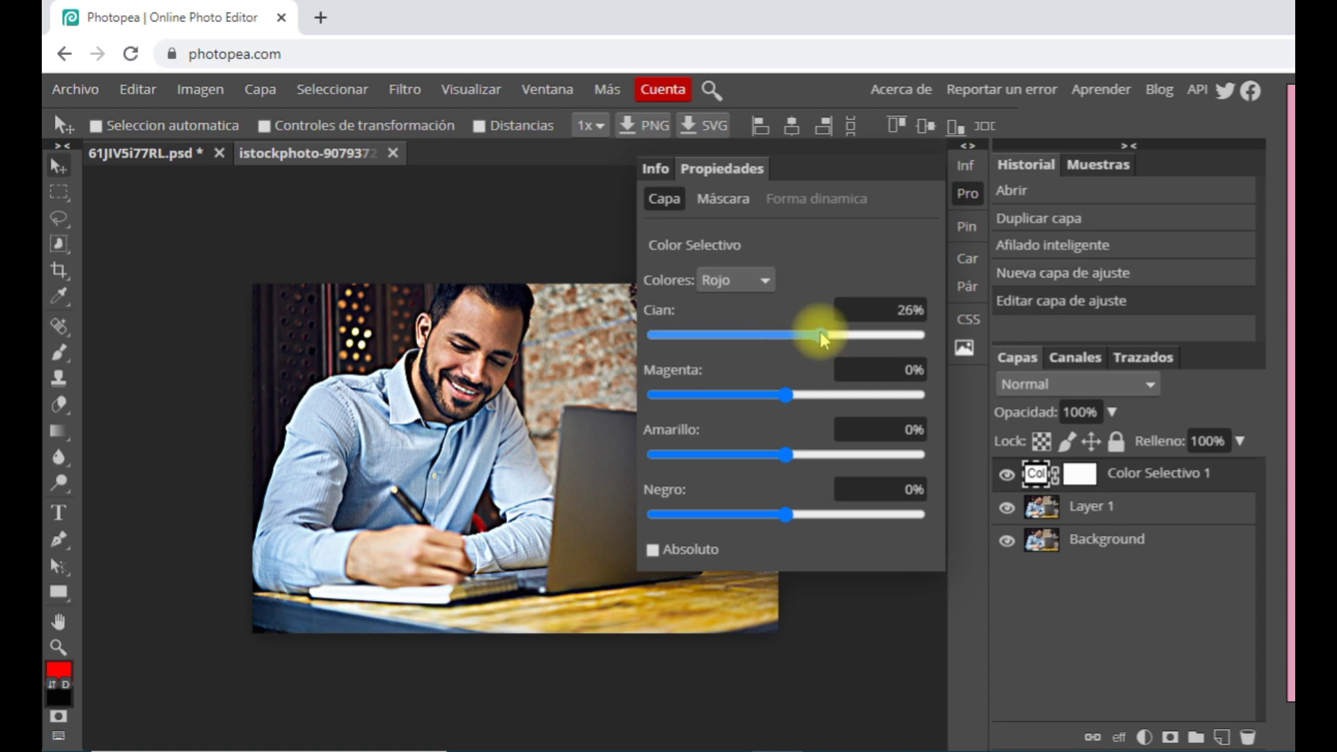
drag(820, 332, 840, 333)
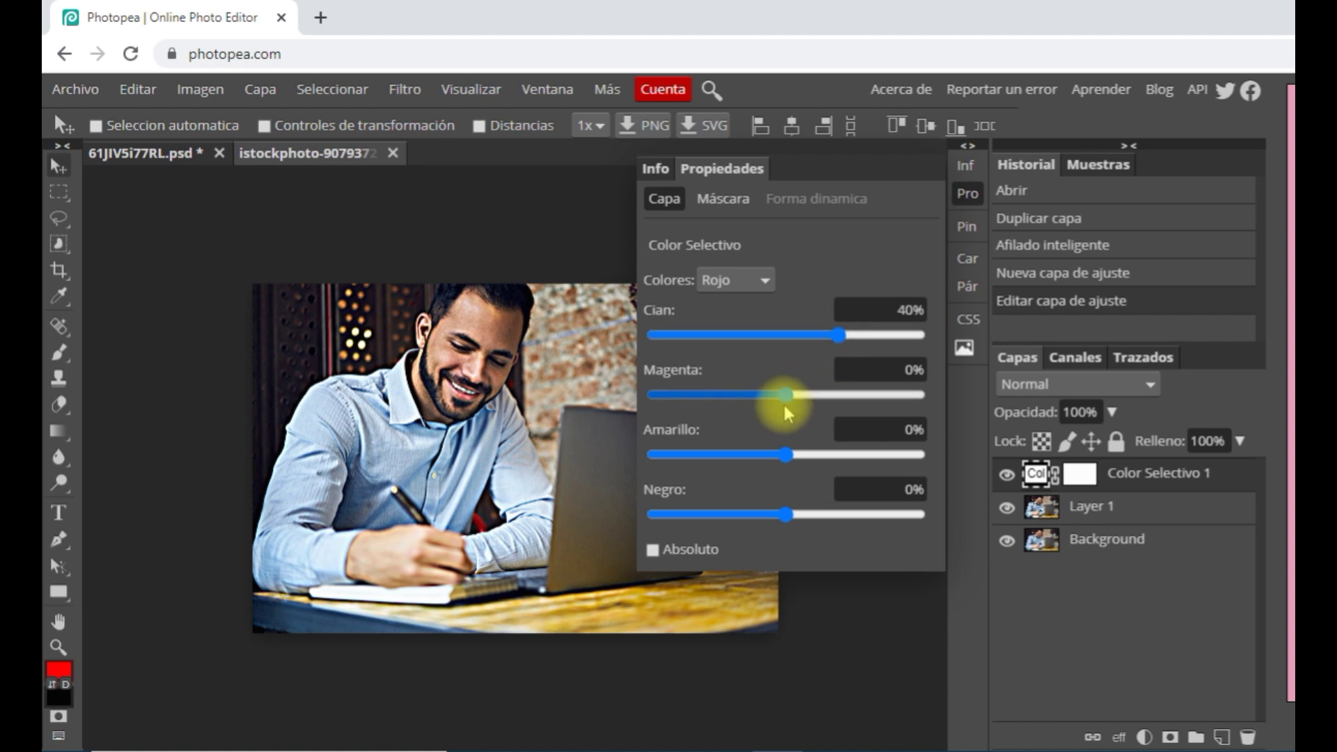
drag(789, 399, 814, 404)
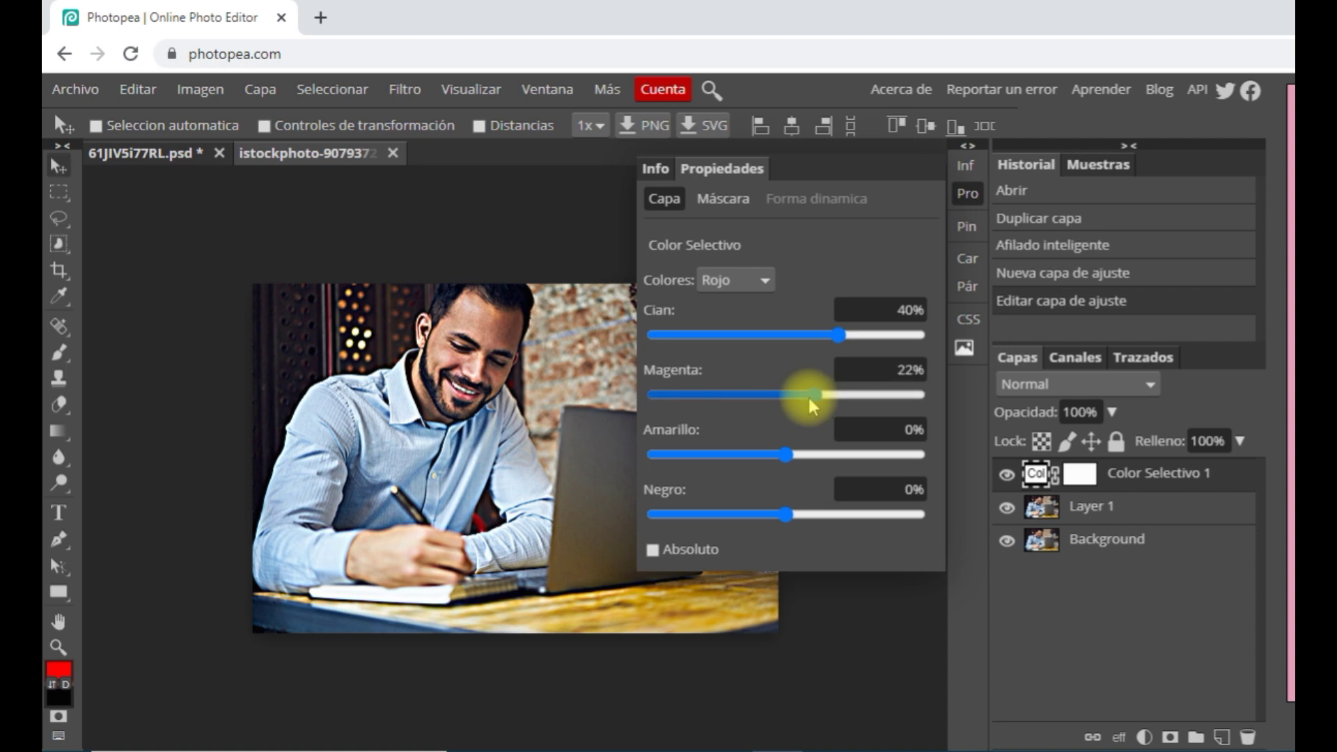
drag(818, 394, 818, 395)
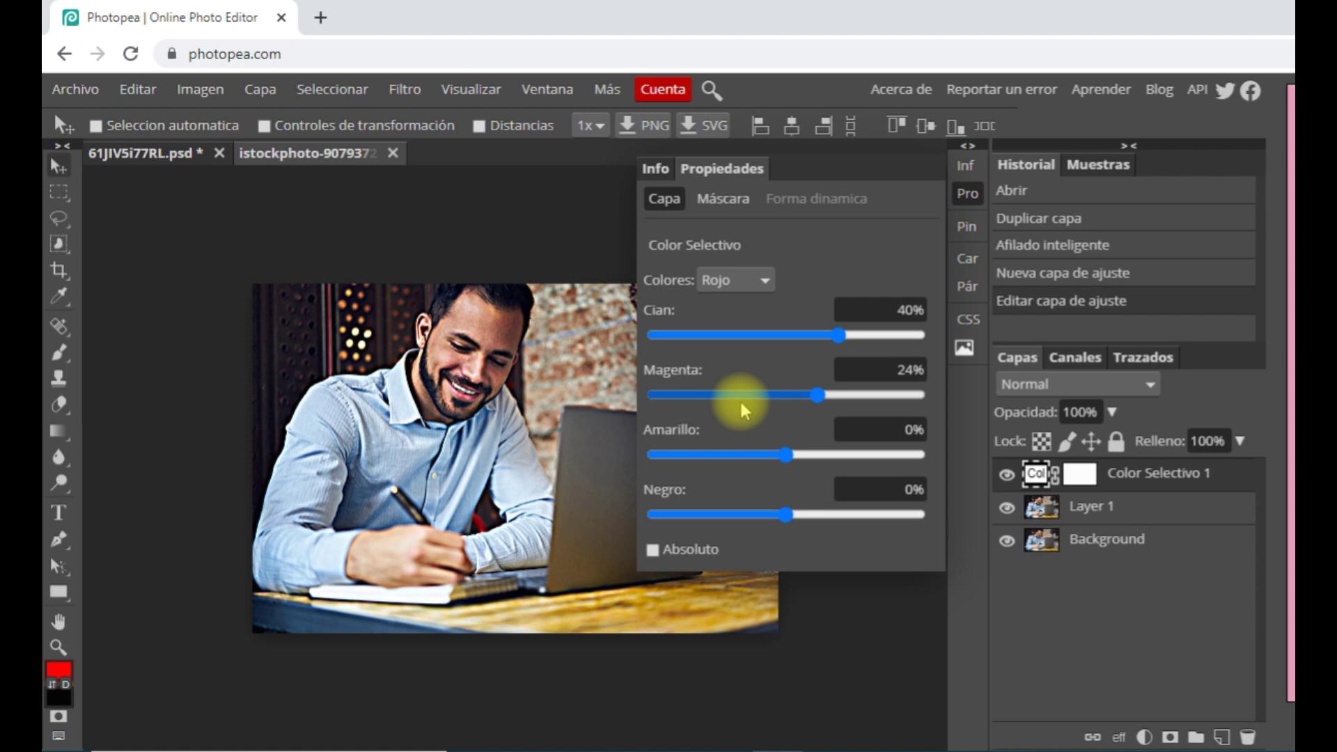
click(765, 280)
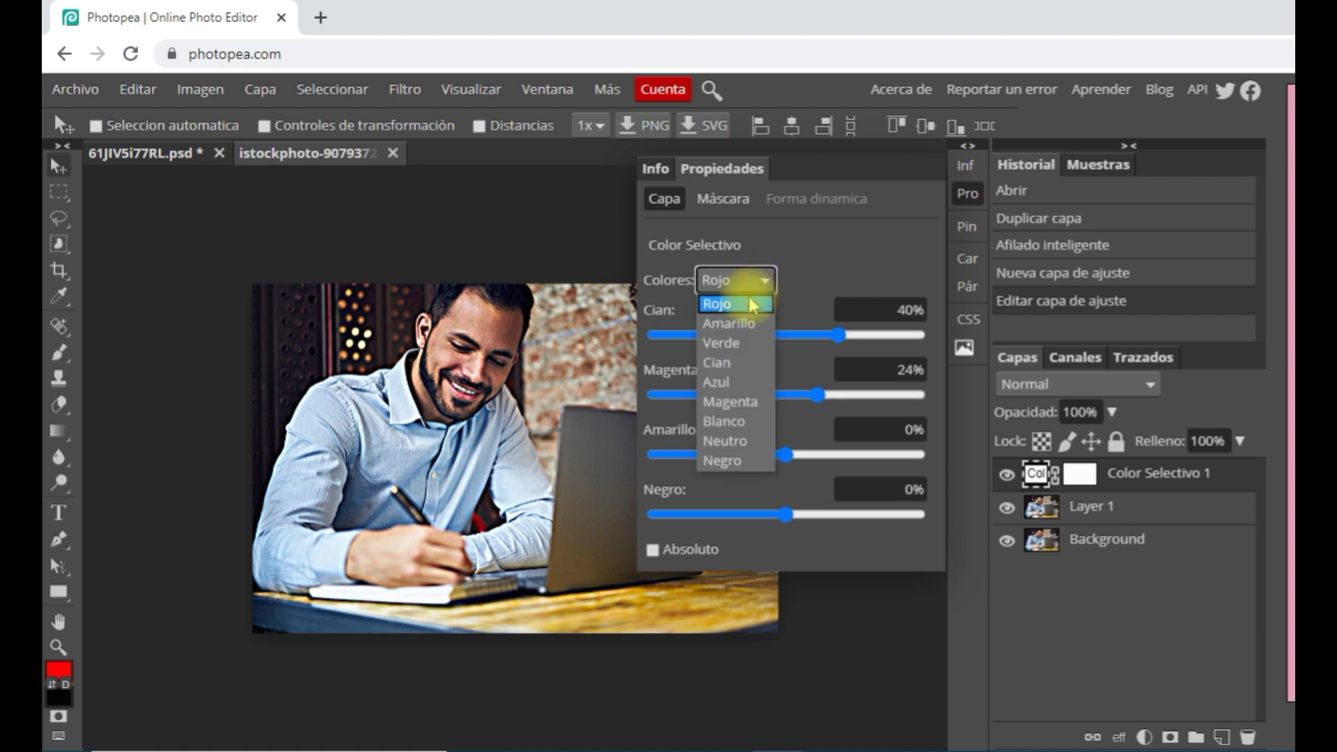
Set the Azul range of the selective color layer to Cian 46% and Magenta 40%
click(733, 383)
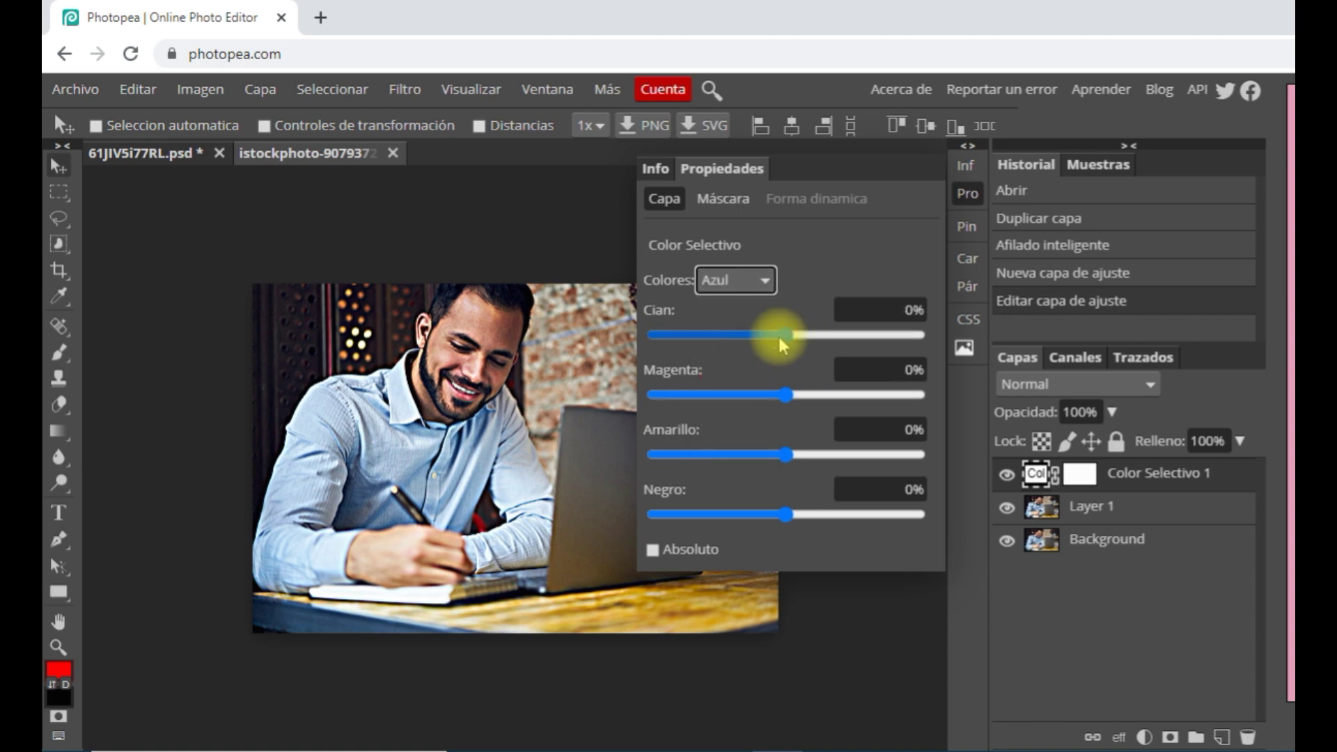
drag(783, 336, 846, 344)
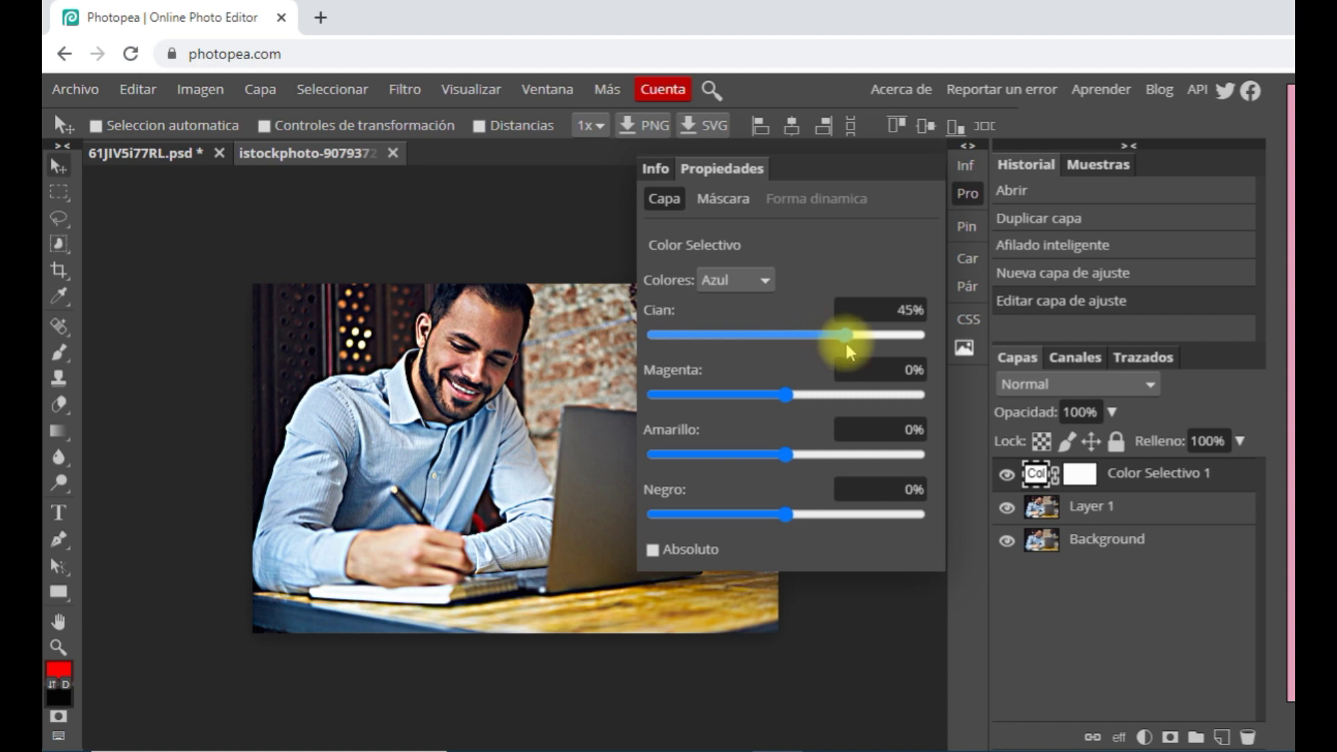
drag(848, 345, 848, 344)
click(794, 396)
drag(796, 395, 821, 397)
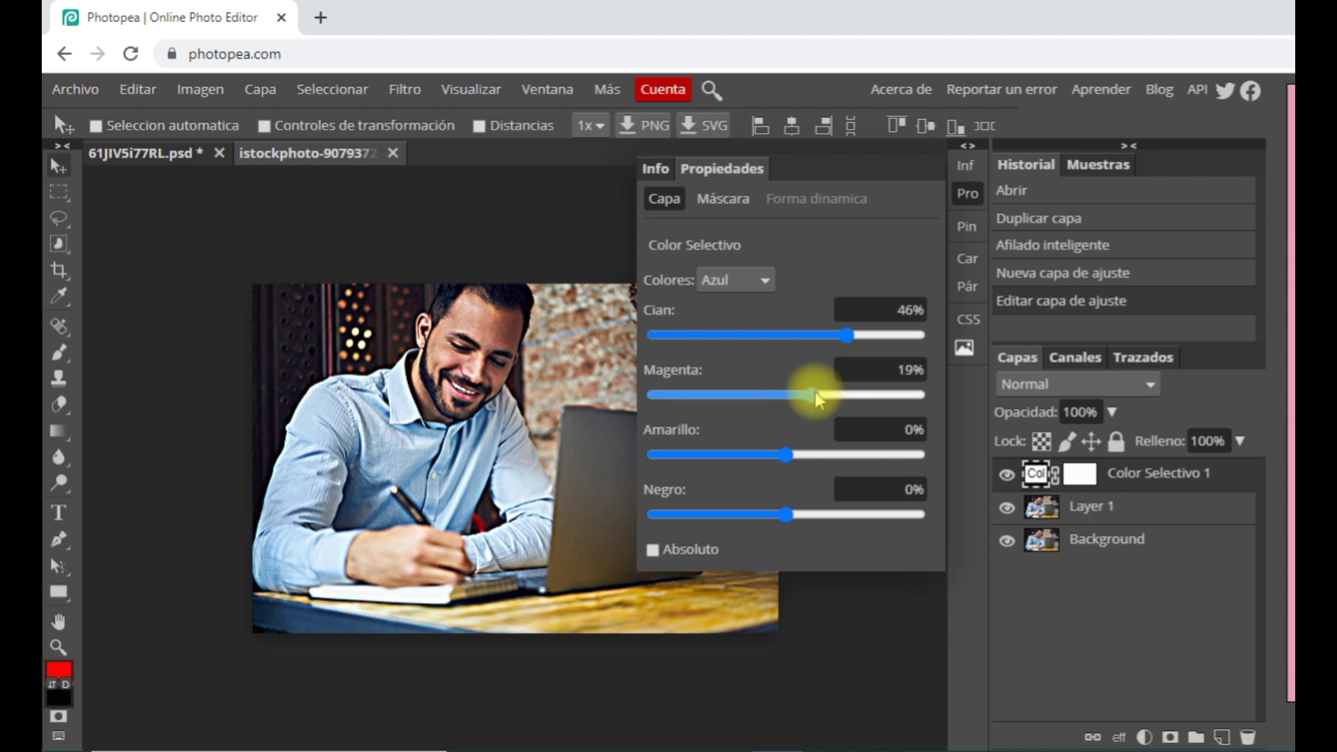
drag(822, 394, 838, 402)
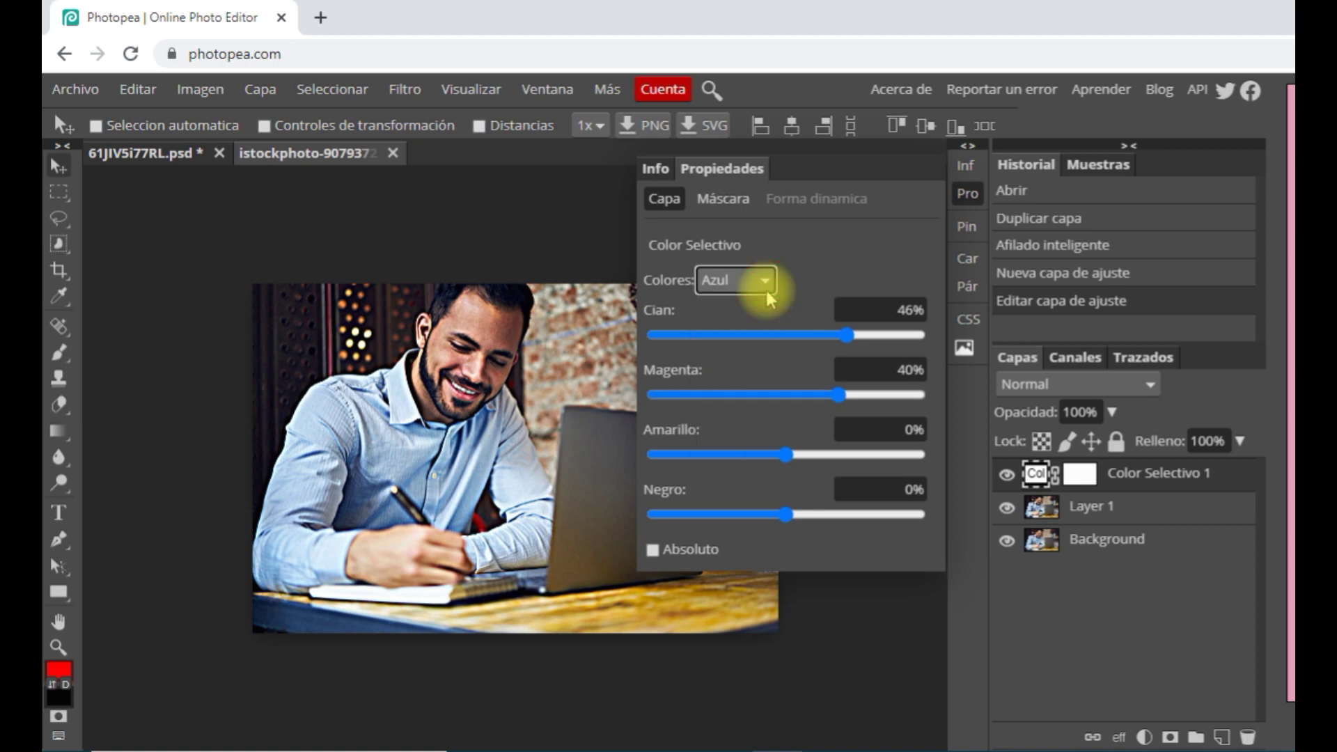
click(1143, 738)
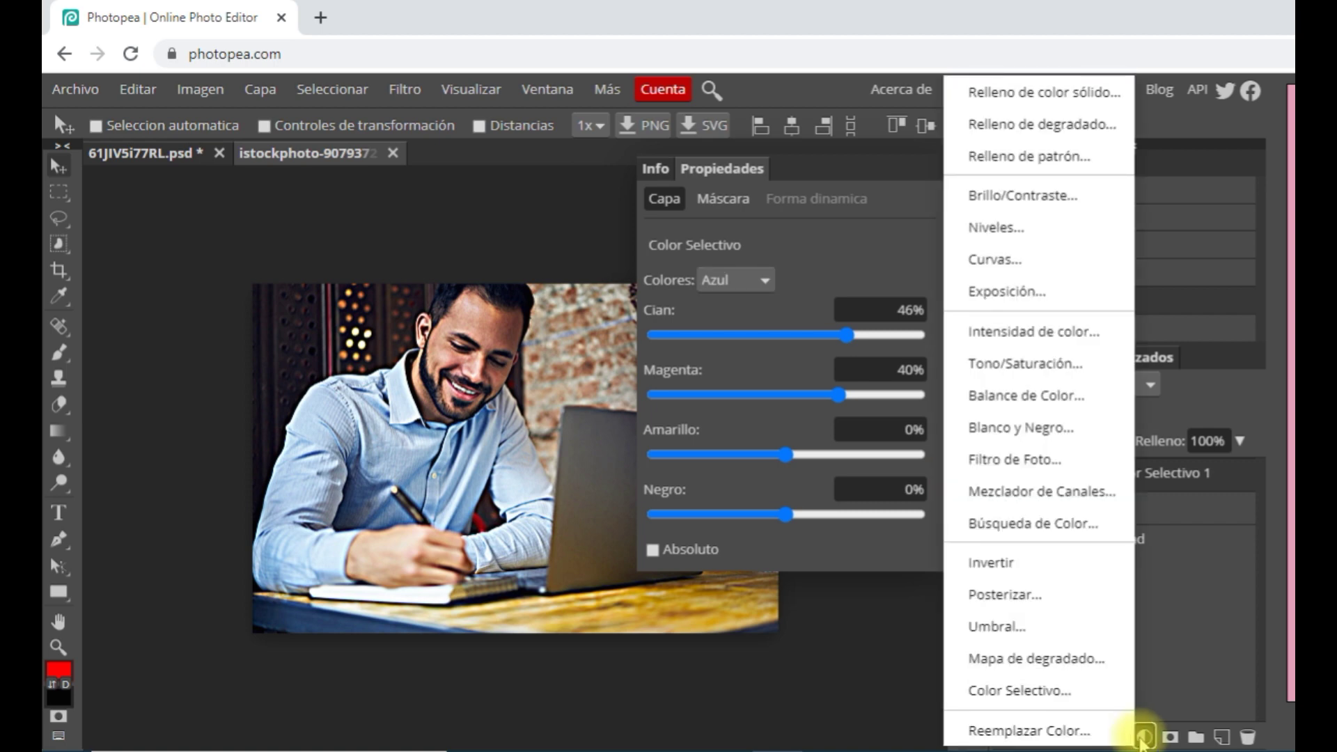
Add a Mapa de degradado layer using the Violet, Orange preset and open its gradient editor
click(1073, 659)
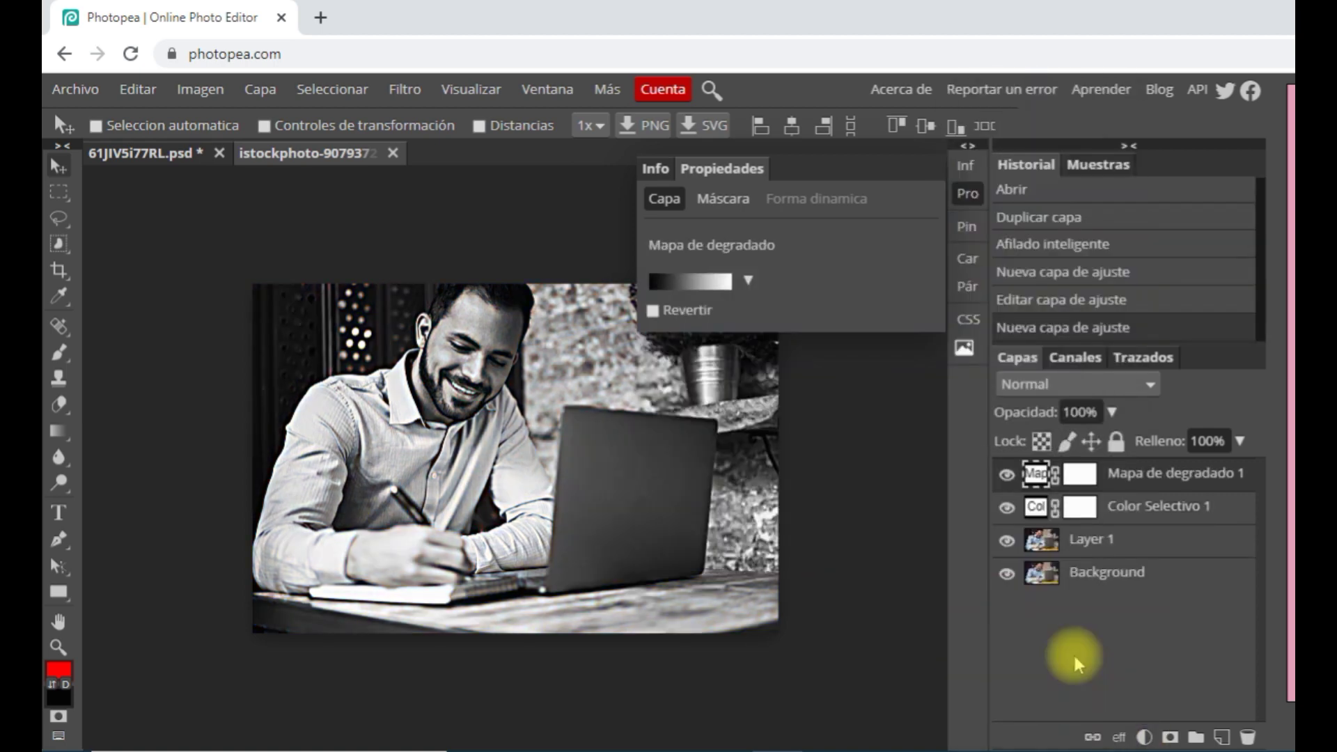
click(749, 281)
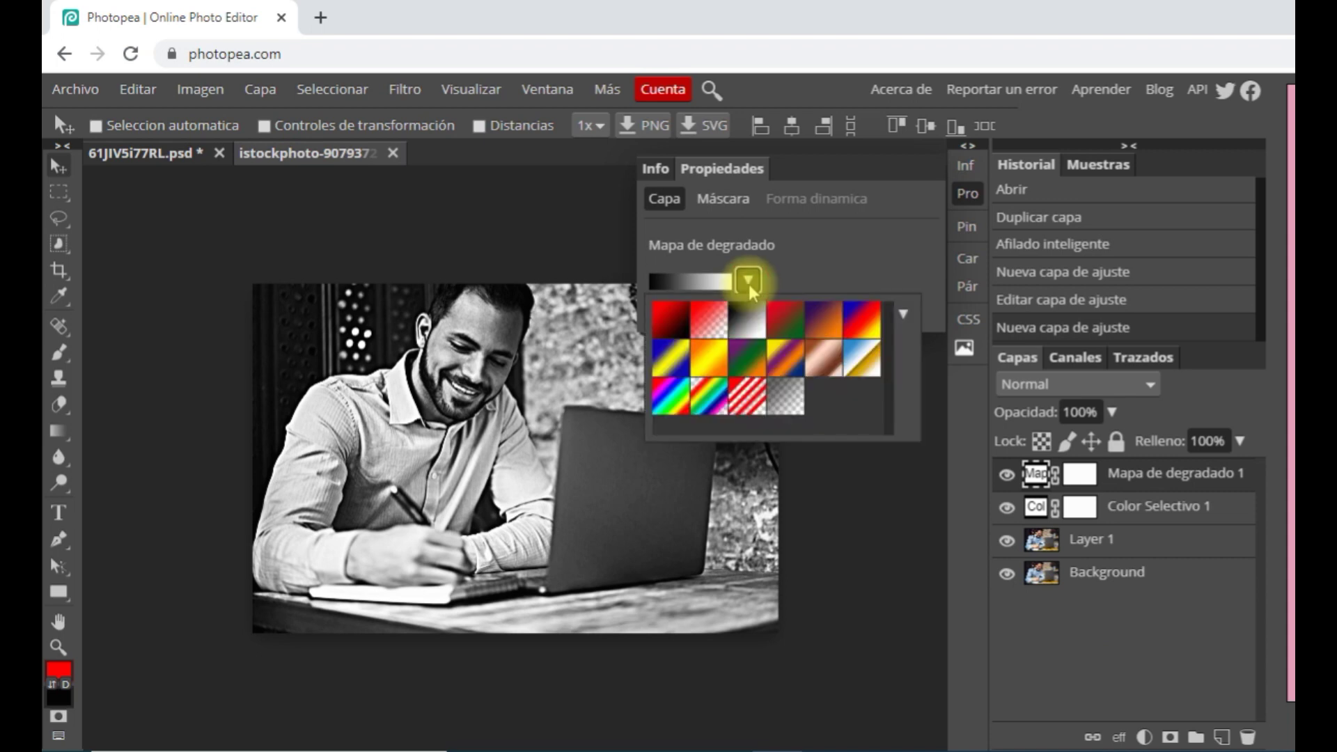
click(825, 326)
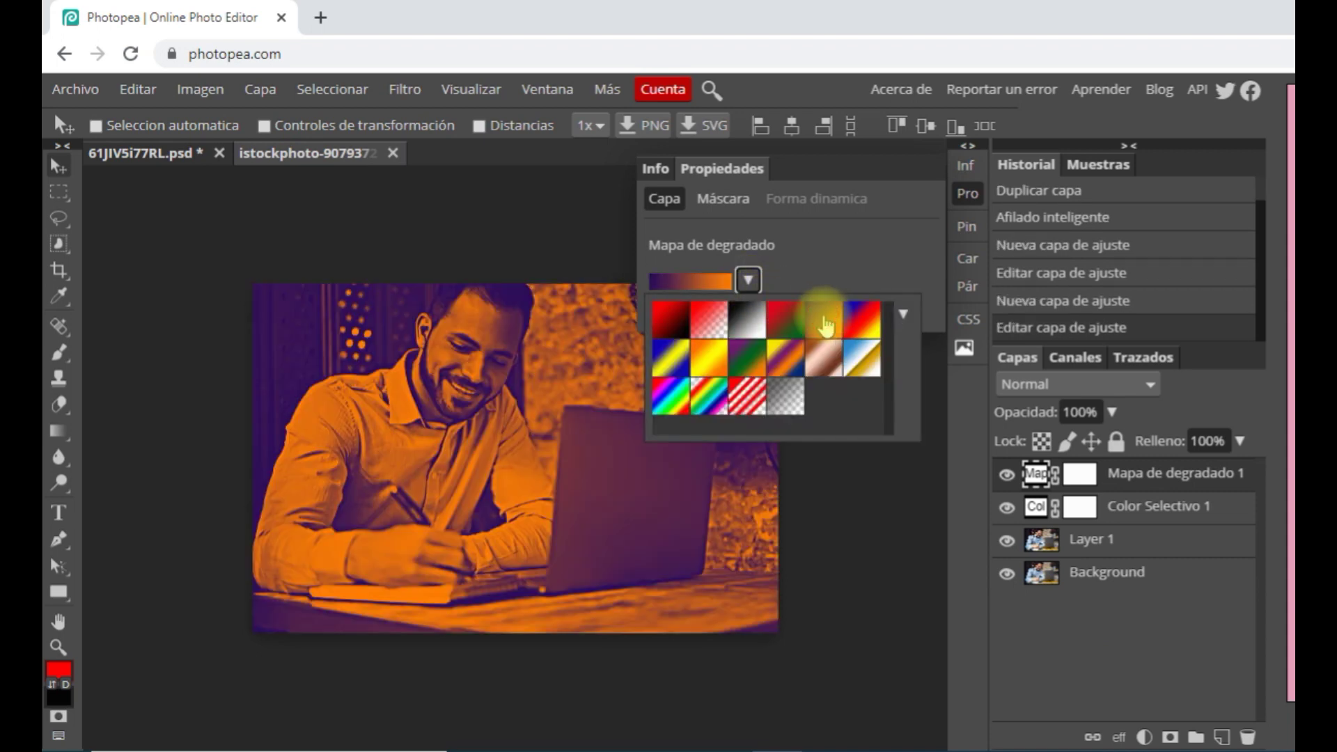
click(695, 280)
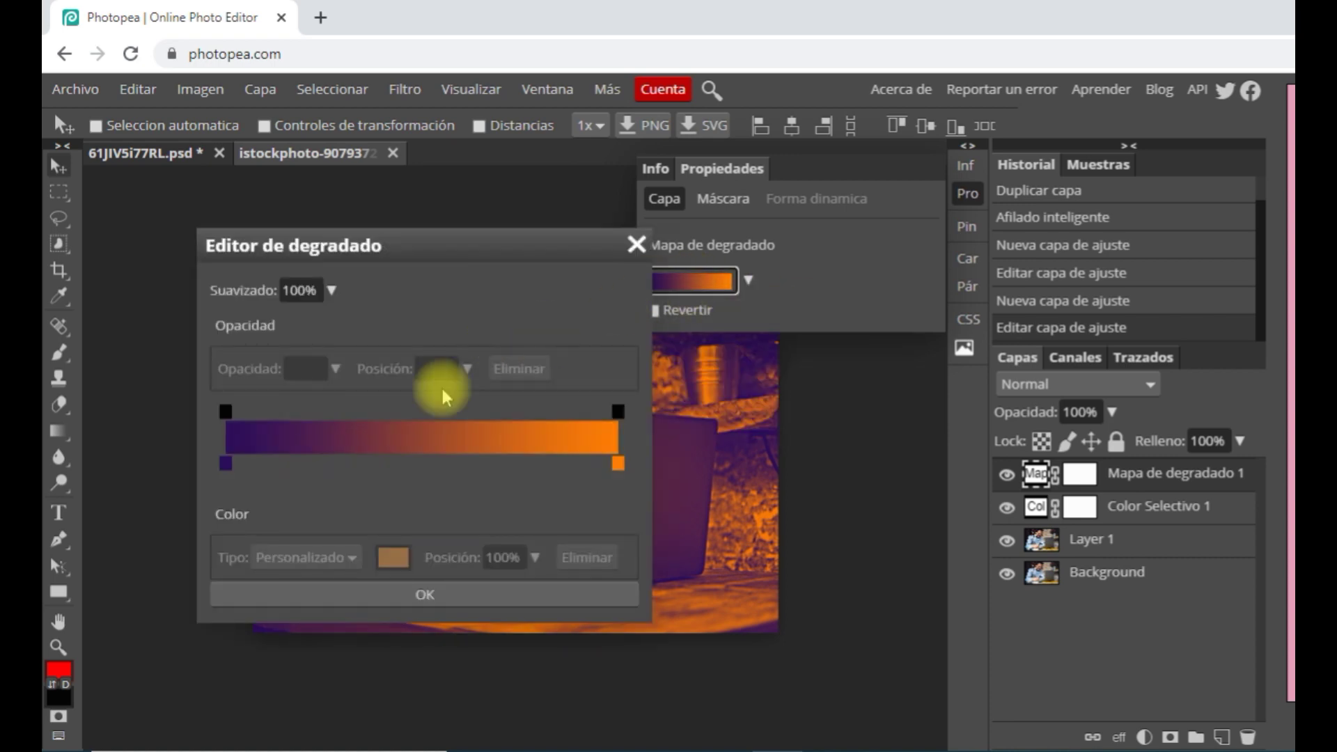
Set the gradient's left color stop to blue 1a3b9b
click(223, 463)
click(392, 557)
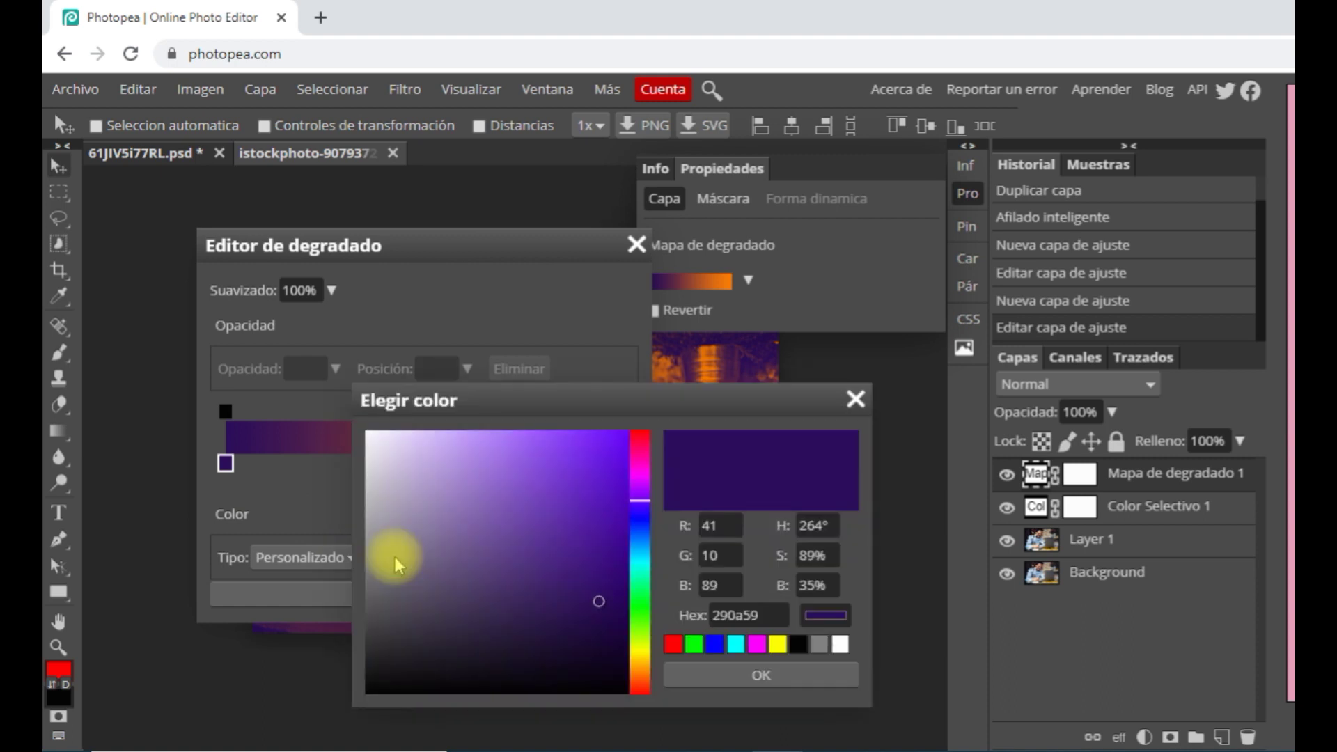
click(640, 529)
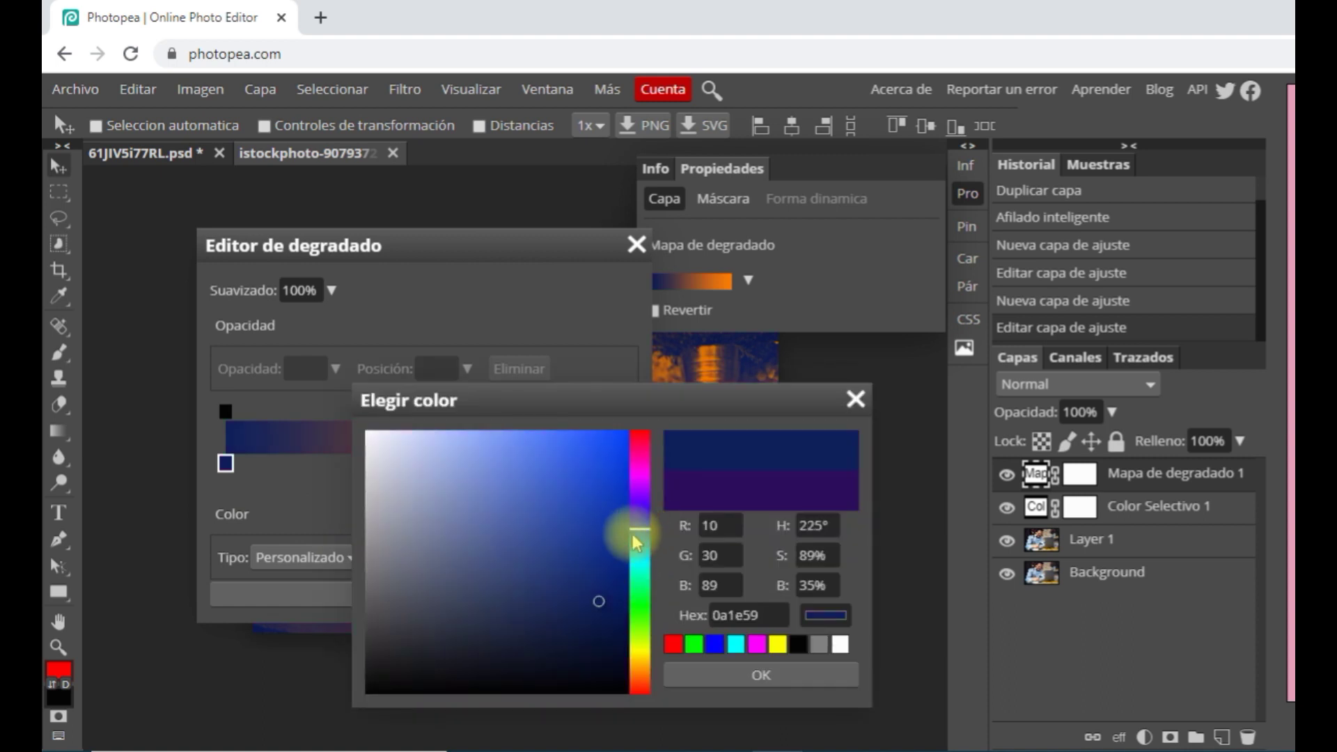
click(585, 534)
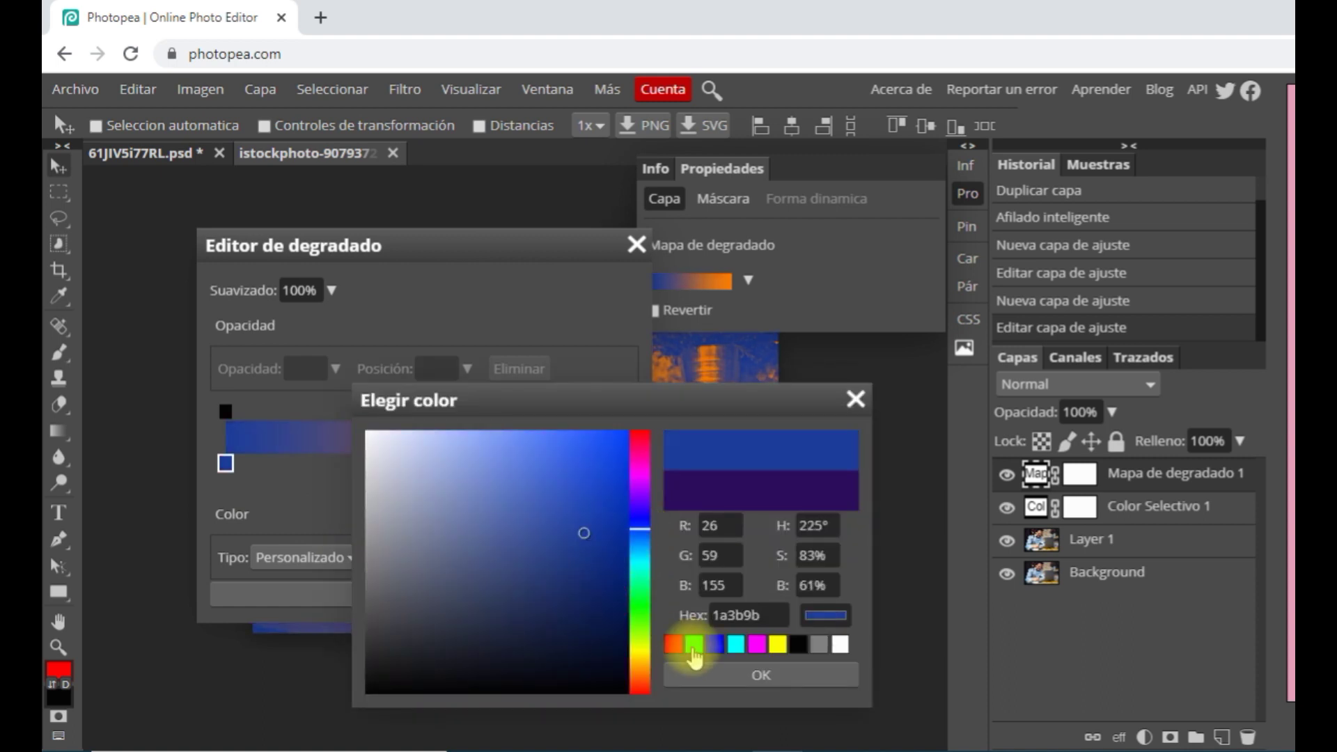
click(700, 673)
Set the right color stop to tan be9065 and accept the blue-to-tan gradient
click(618, 463)
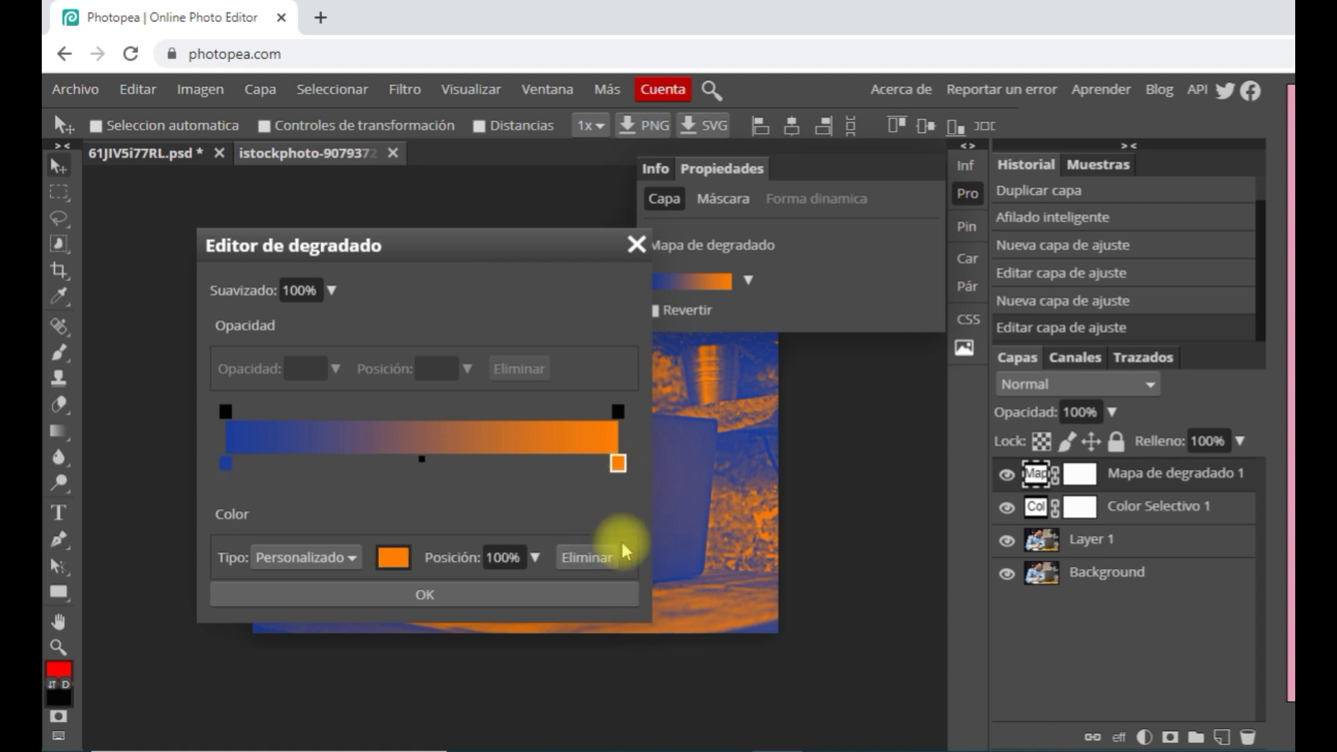
click(394, 557)
mouse_move(612, 481)
mouse_down()
mouse_move(493, 522)
mouse_move(558, 558)
mouse_up()
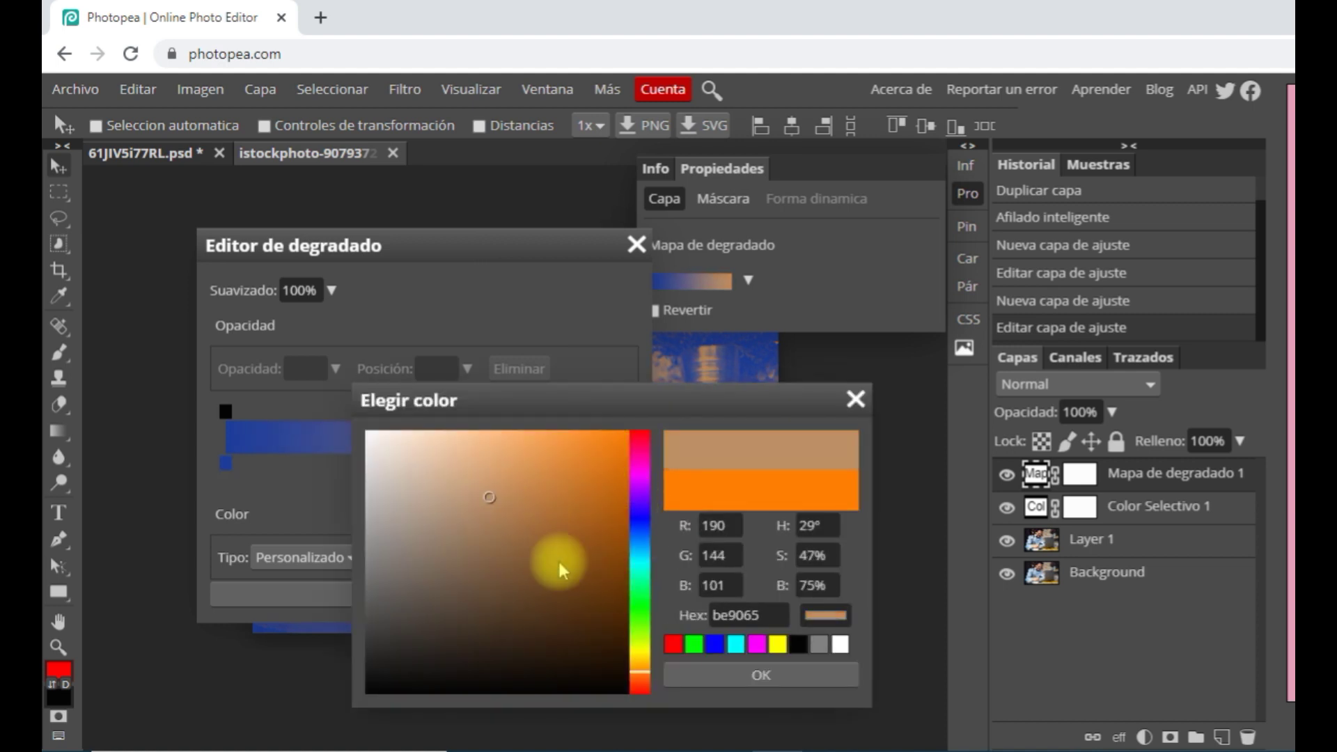
click(717, 677)
click(423, 597)
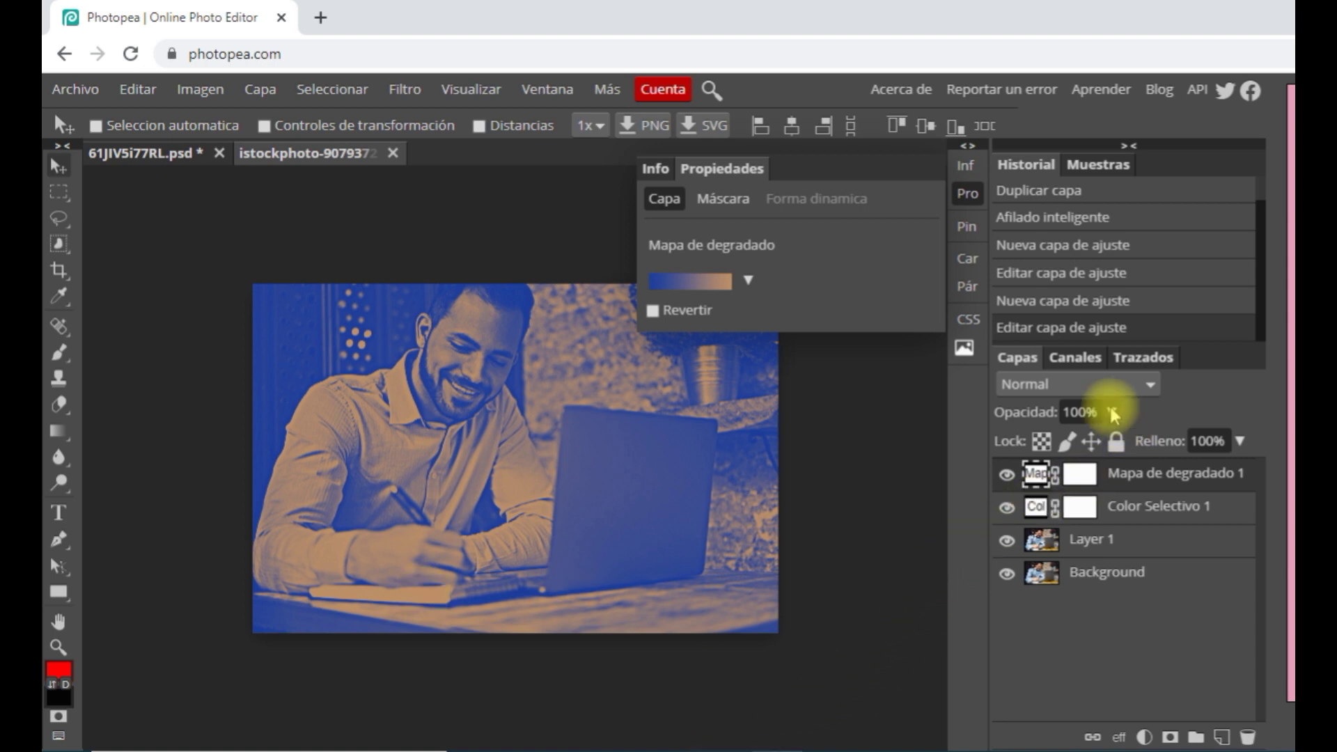
Set the gradient map layer to Luz suave blending at 64% opacity
click(1106, 379)
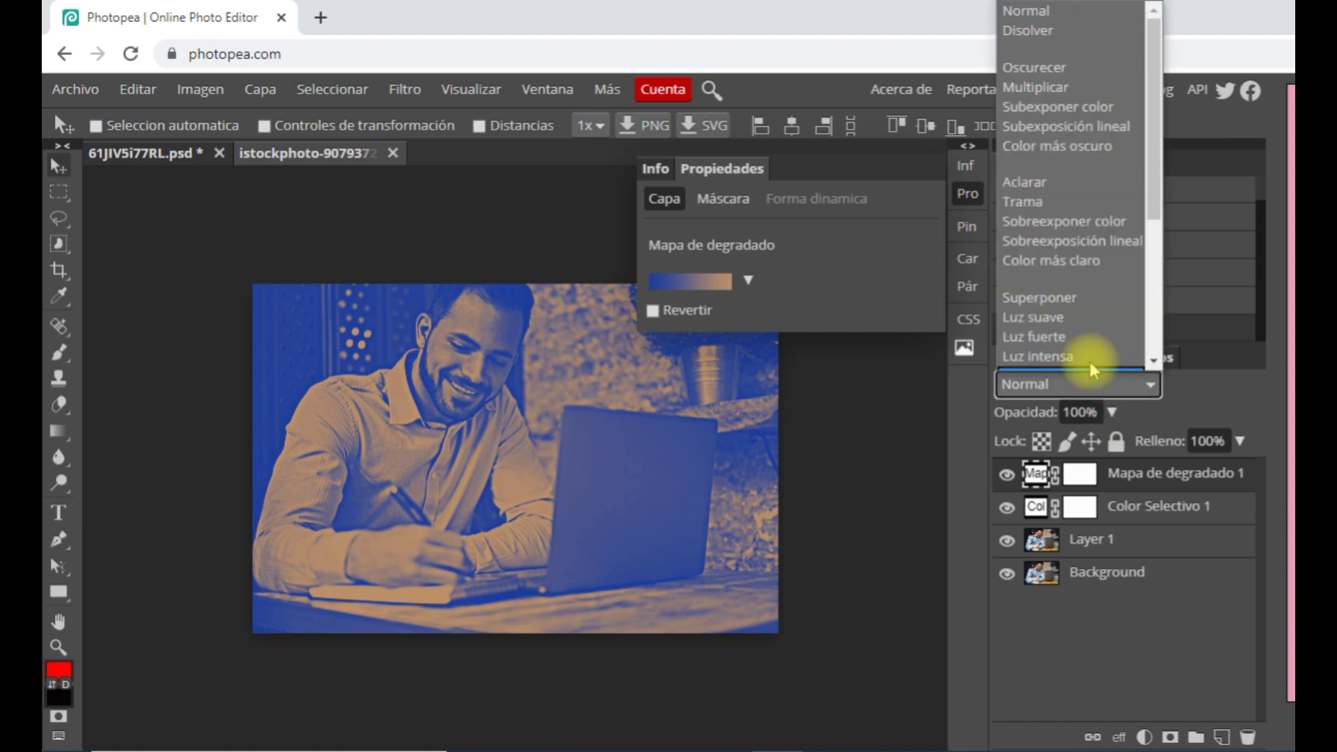
scroll(1089, 358, down, 1)
click(1076, 299)
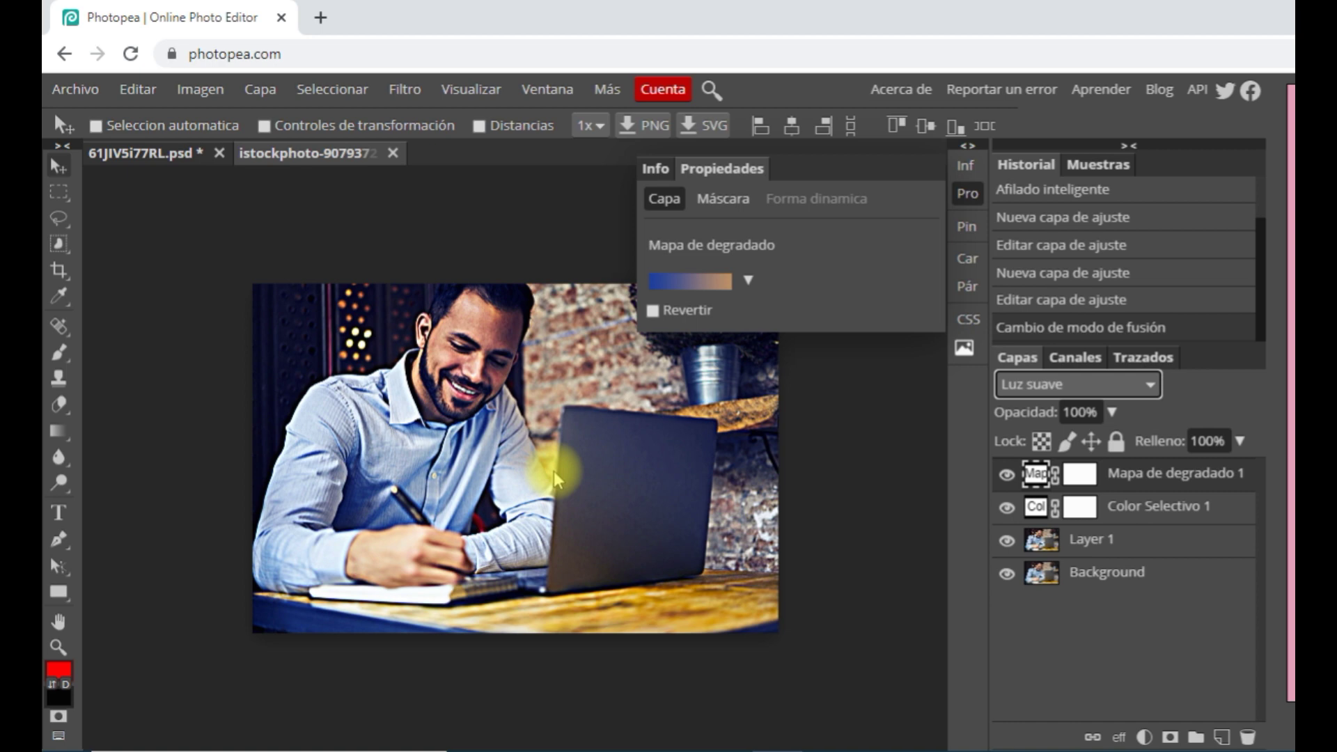
click(1113, 413)
drag(1109, 441, 1051, 452)
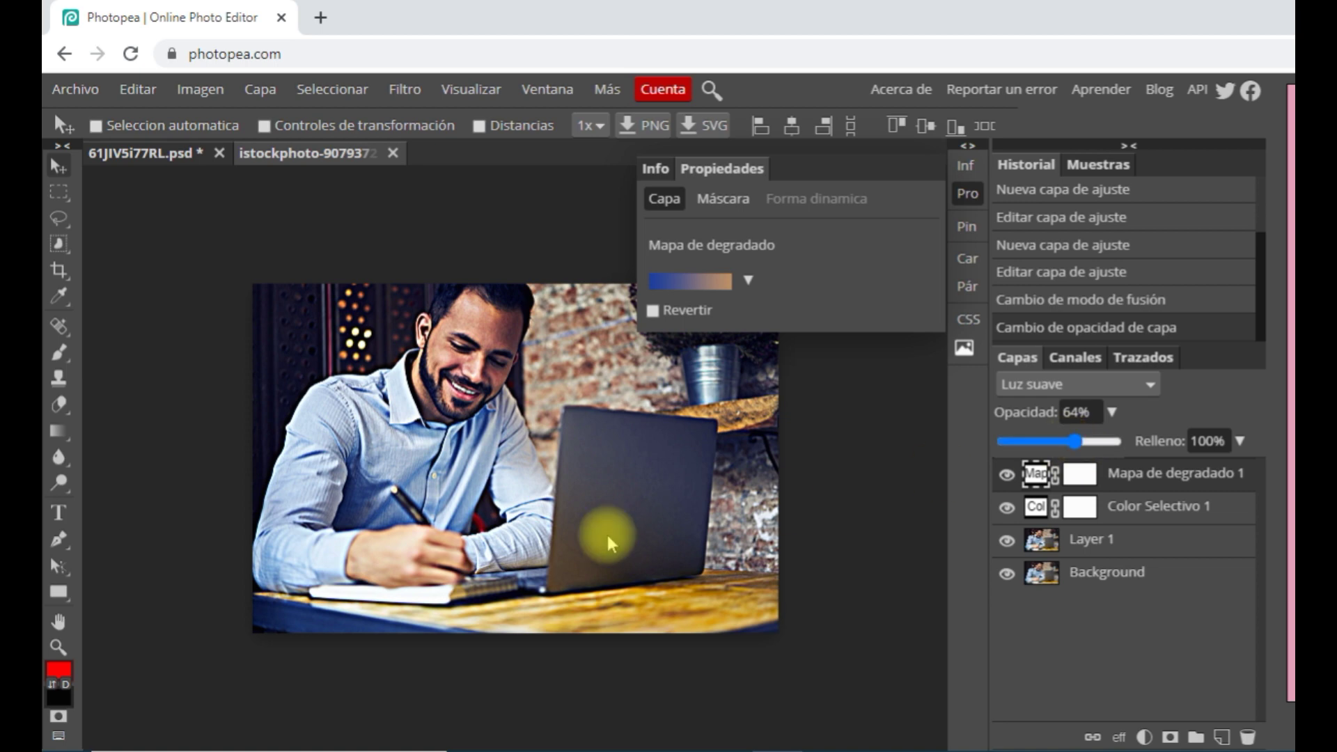
Toggle the docked panels and bring up the new adjustment layer list
click(967, 146)
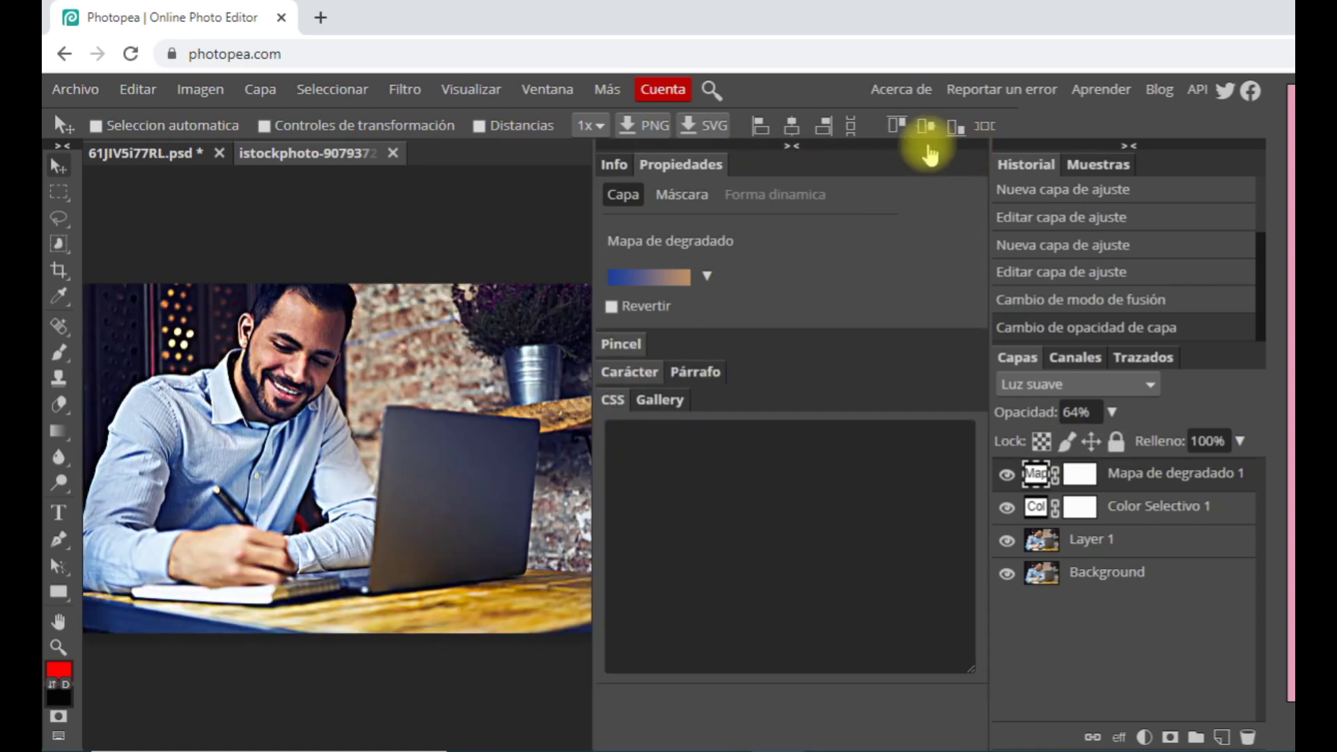
click(792, 147)
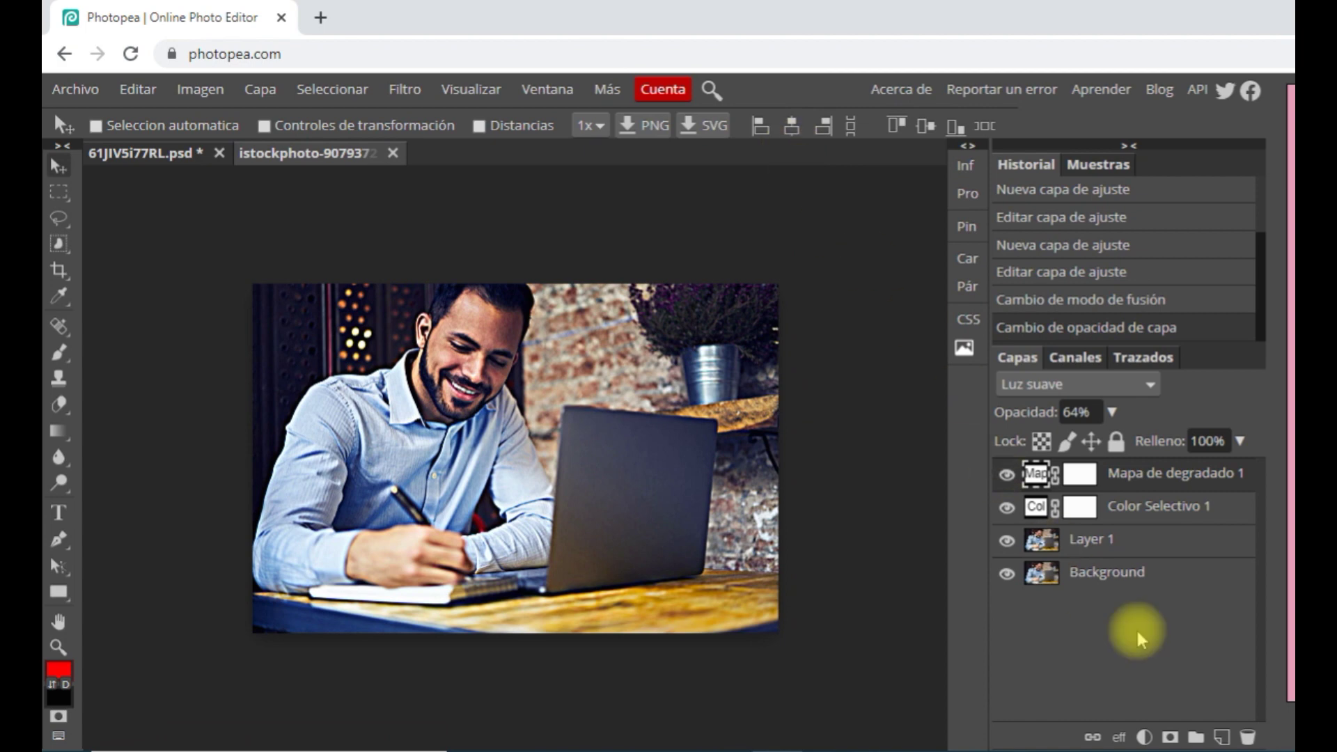
click(1146, 738)
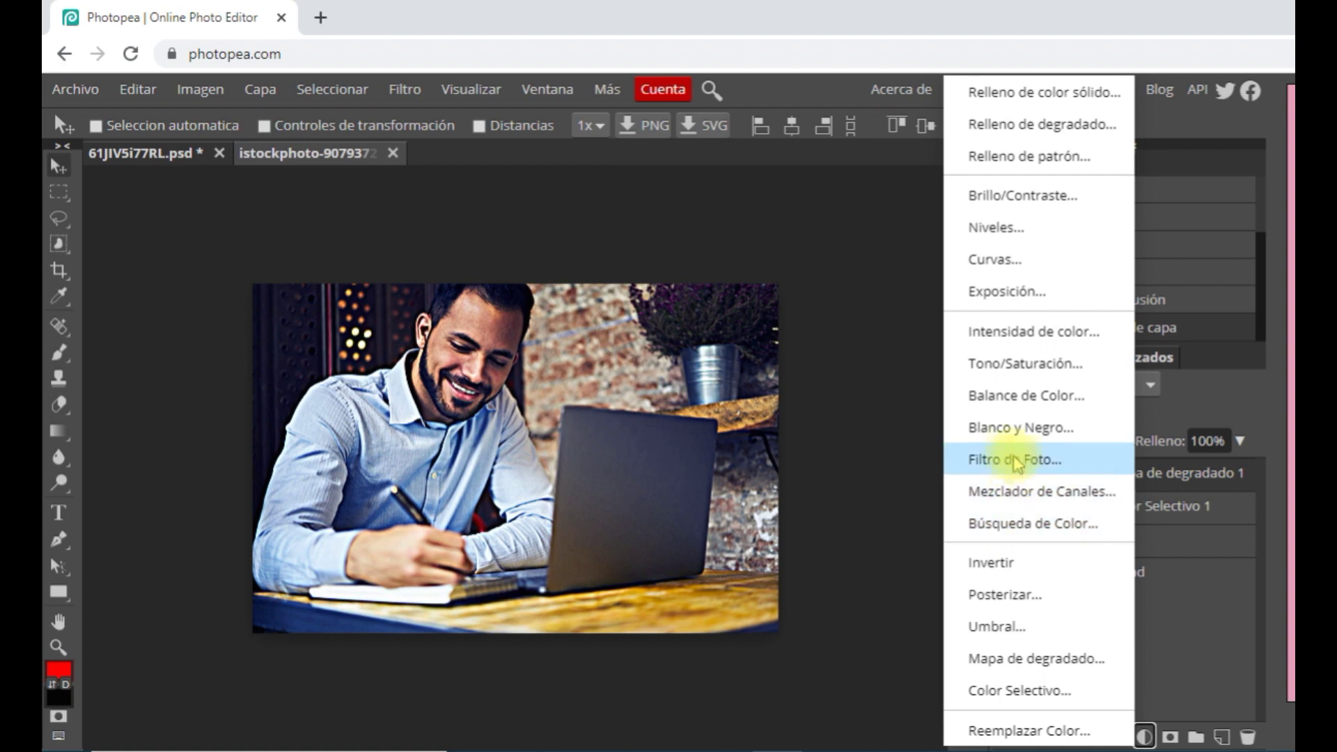
Add a Balance de Color layer with midtones set to Rojo 35, Azul 12
click(1004, 396)
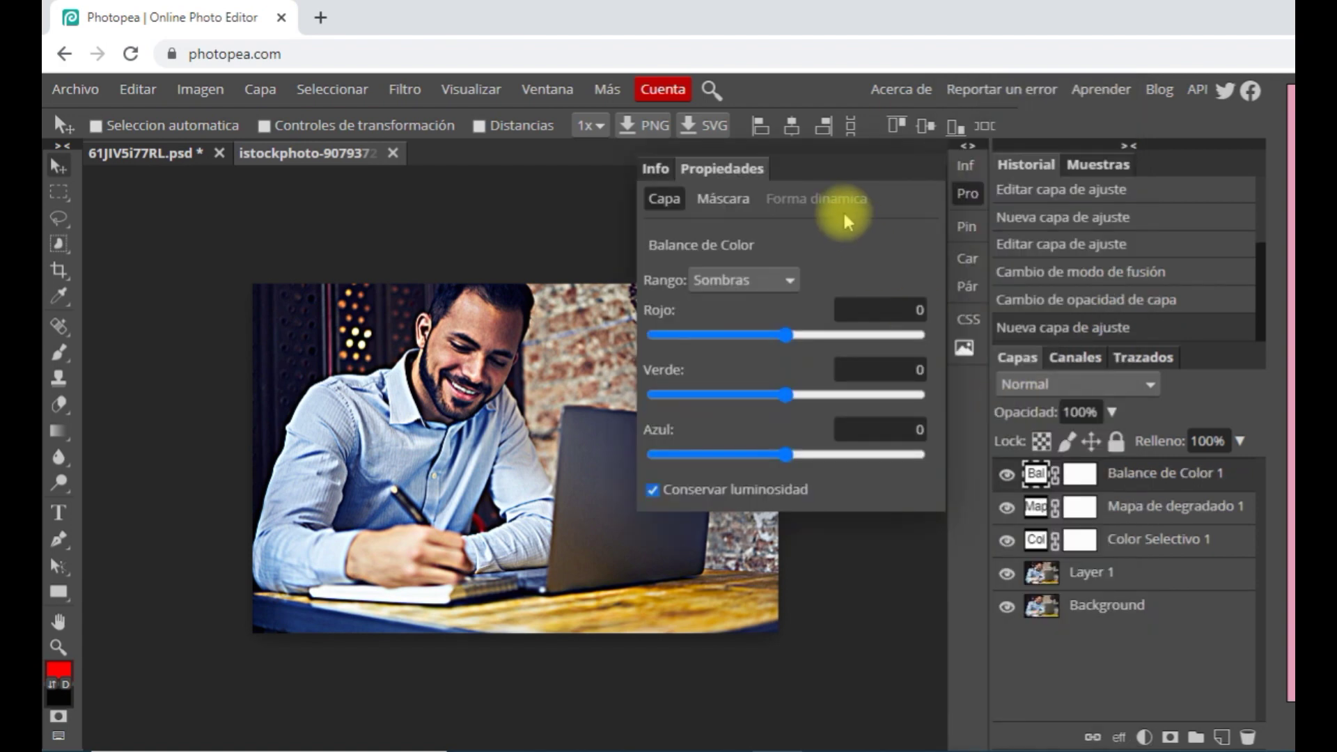
click(779, 280)
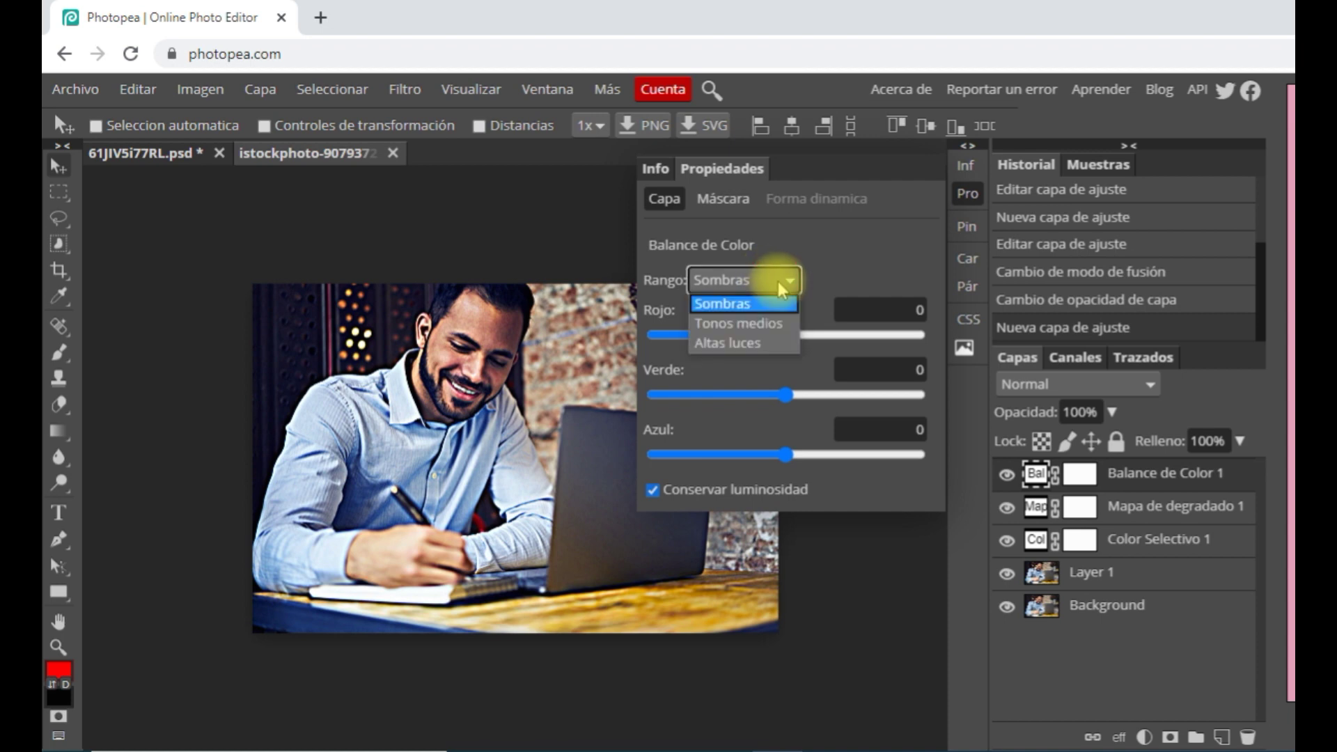
click(780, 323)
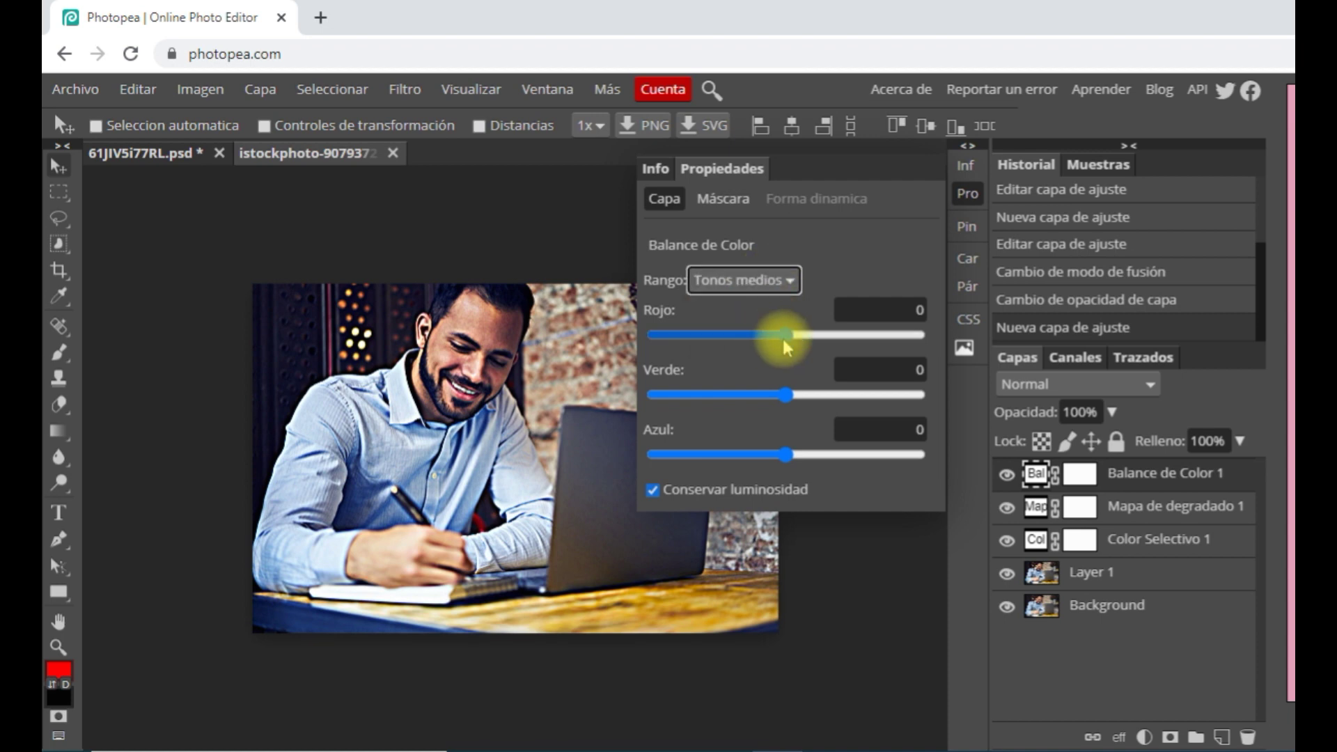
drag(784, 332, 833, 341)
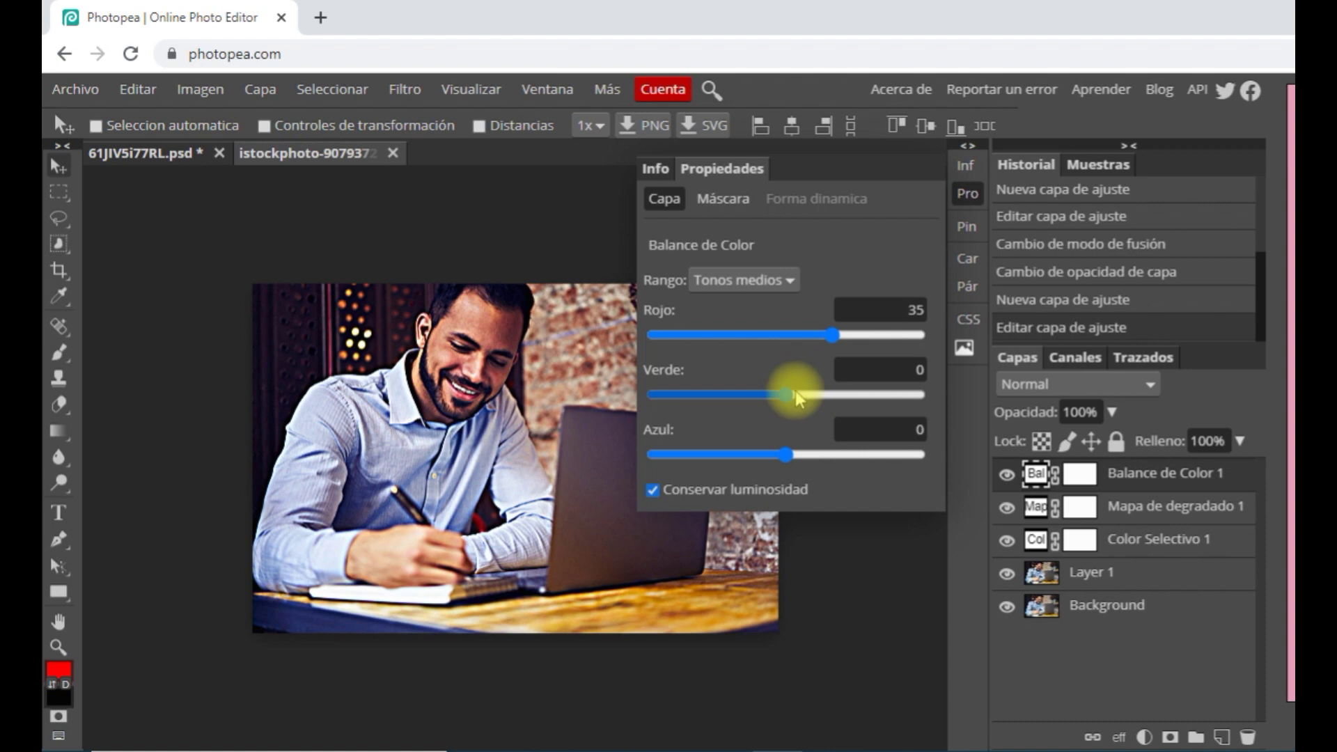
mouse_move(785, 454)
mouse_down()
mouse_move(813, 461)
mouse_move(799, 456)
mouse_up()
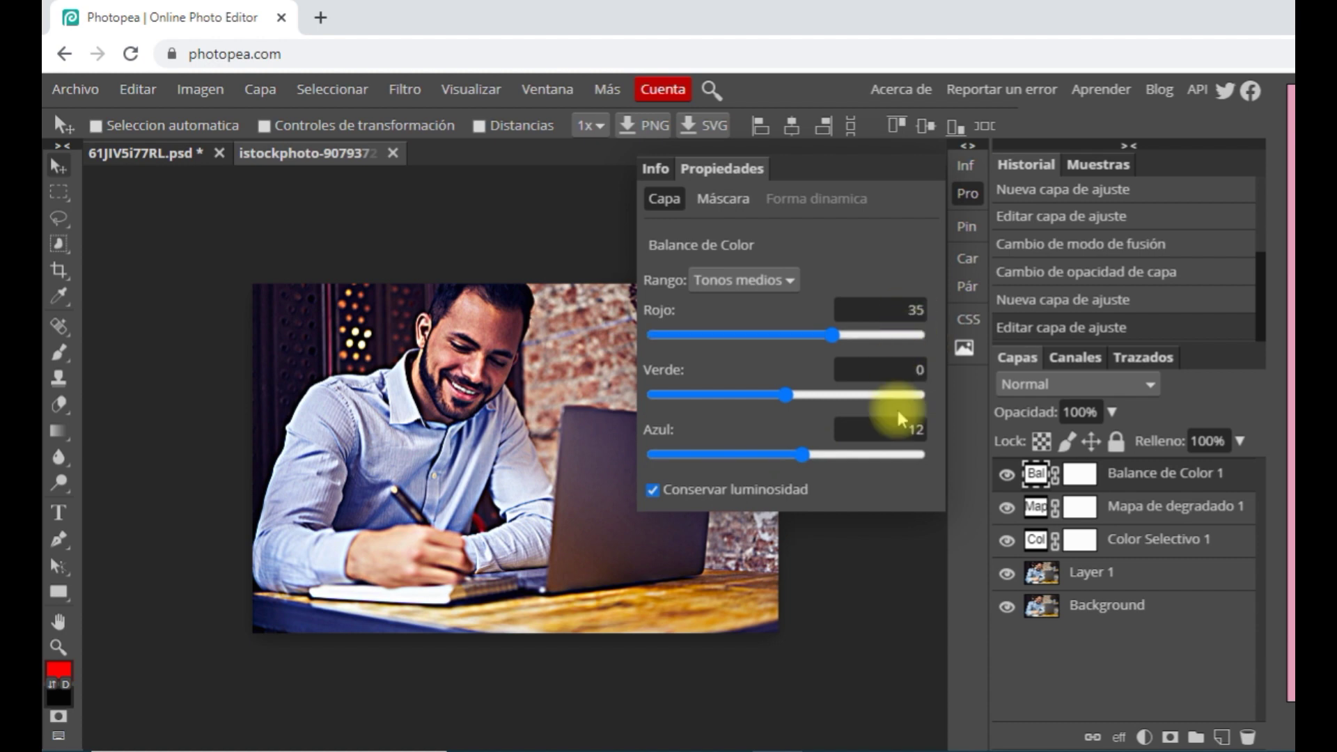
Set the Color Balance shadows to Rojo 16, Azul 11
click(761, 279)
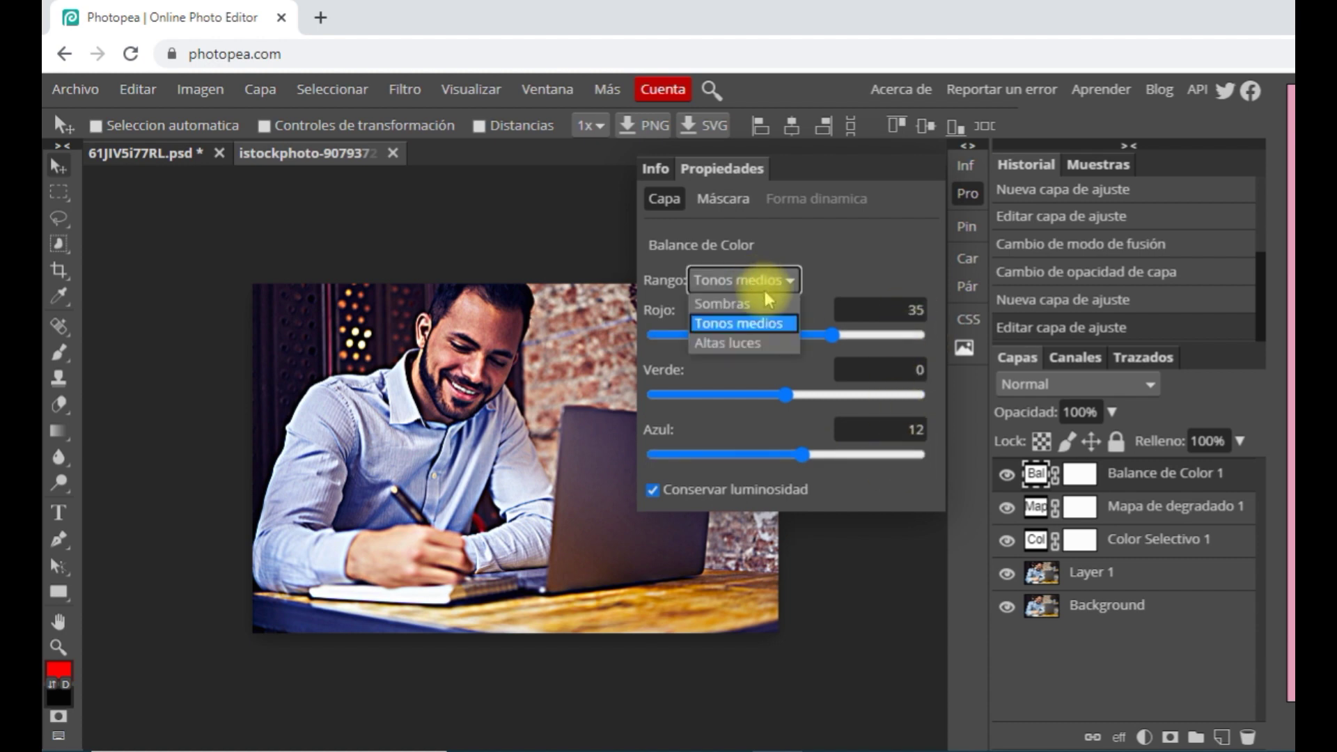
click(732, 304)
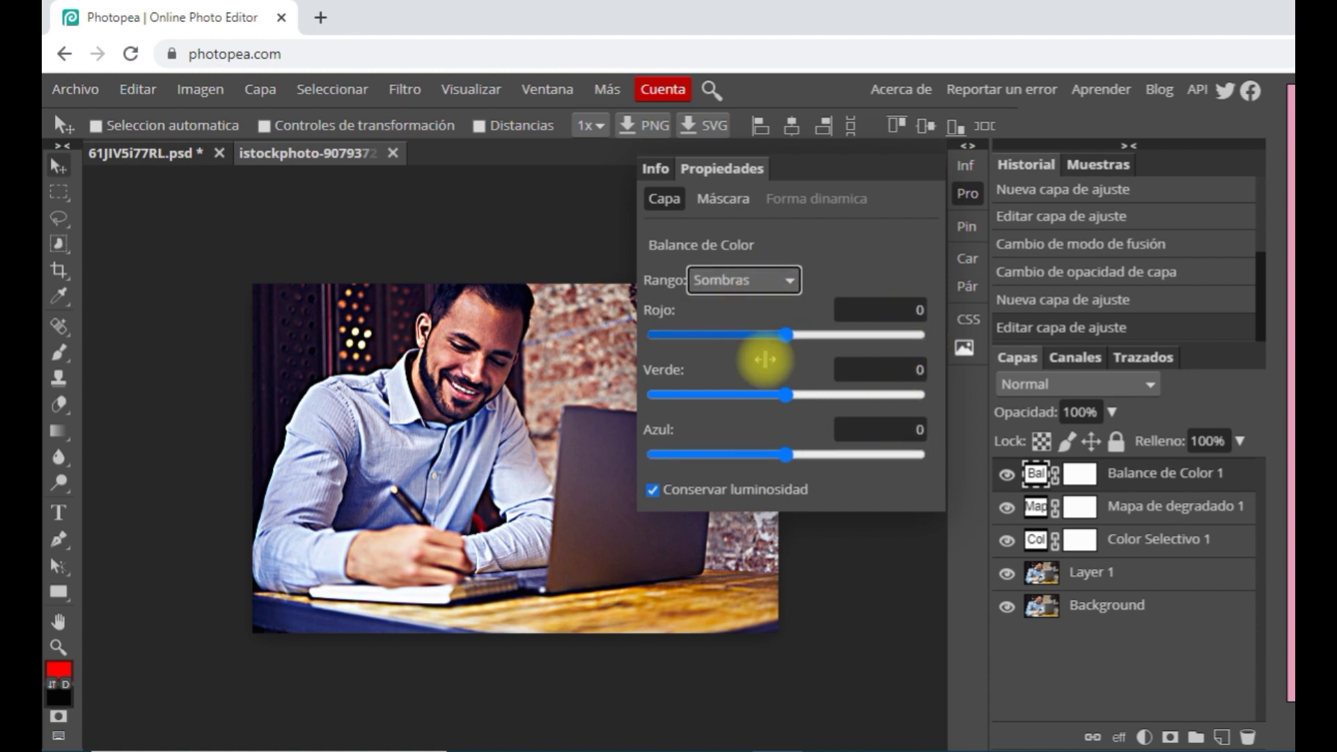
drag(790, 335, 808, 336)
drag(785, 455, 801, 453)
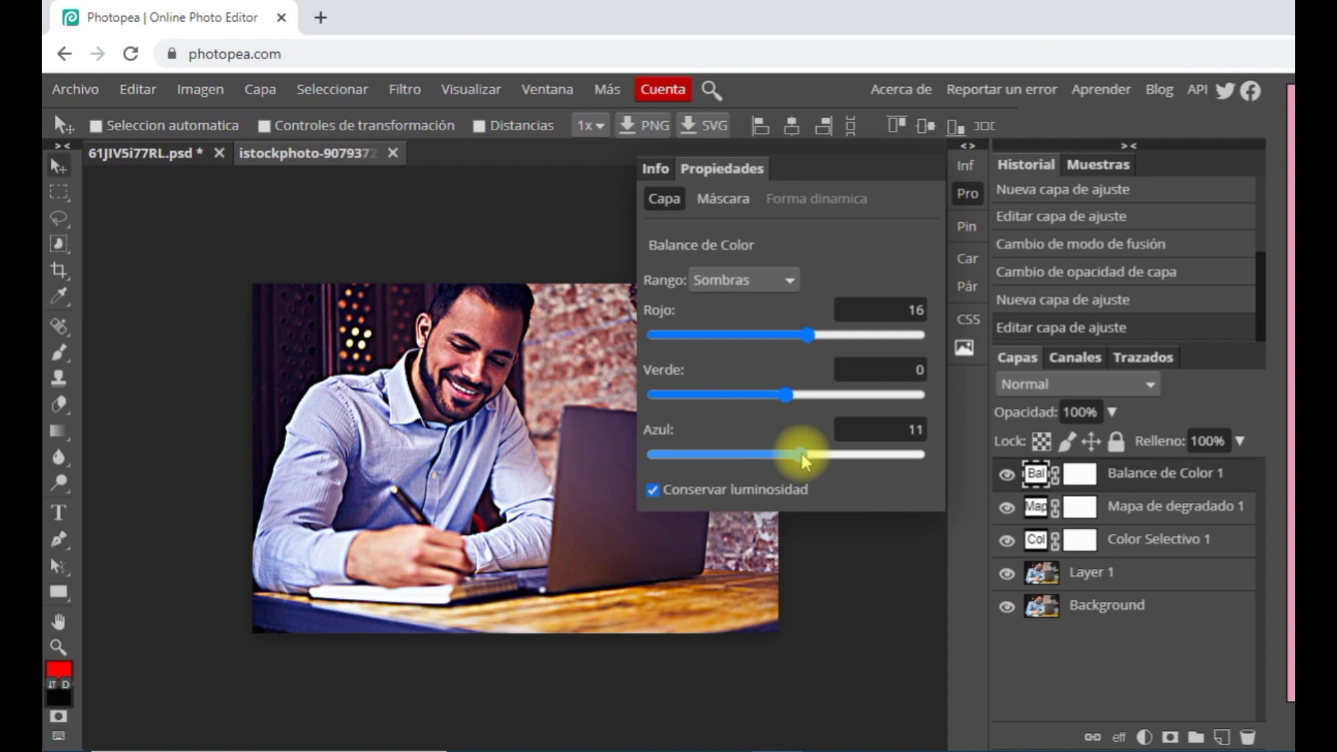
click(964, 157)
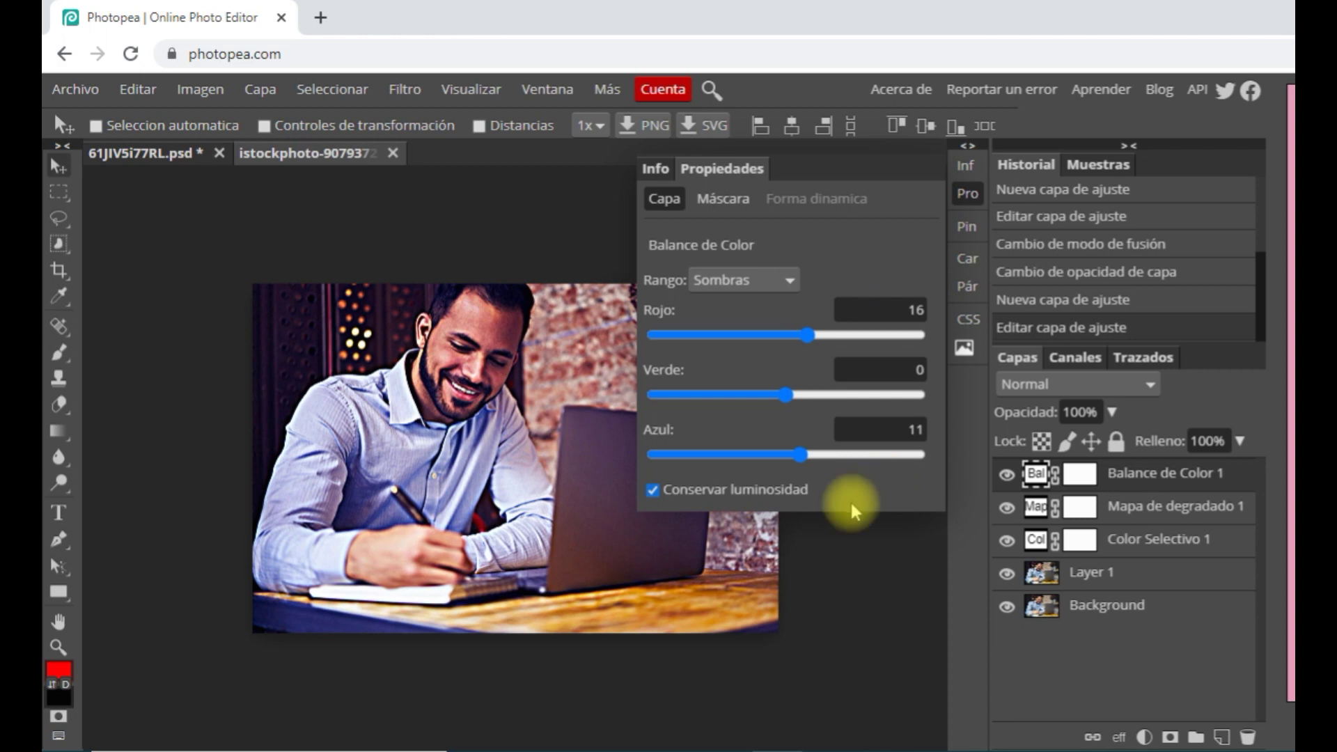
Toggle the docked panels and bring up the new adjustment layer list
click(967, 146)
click(794, 145)
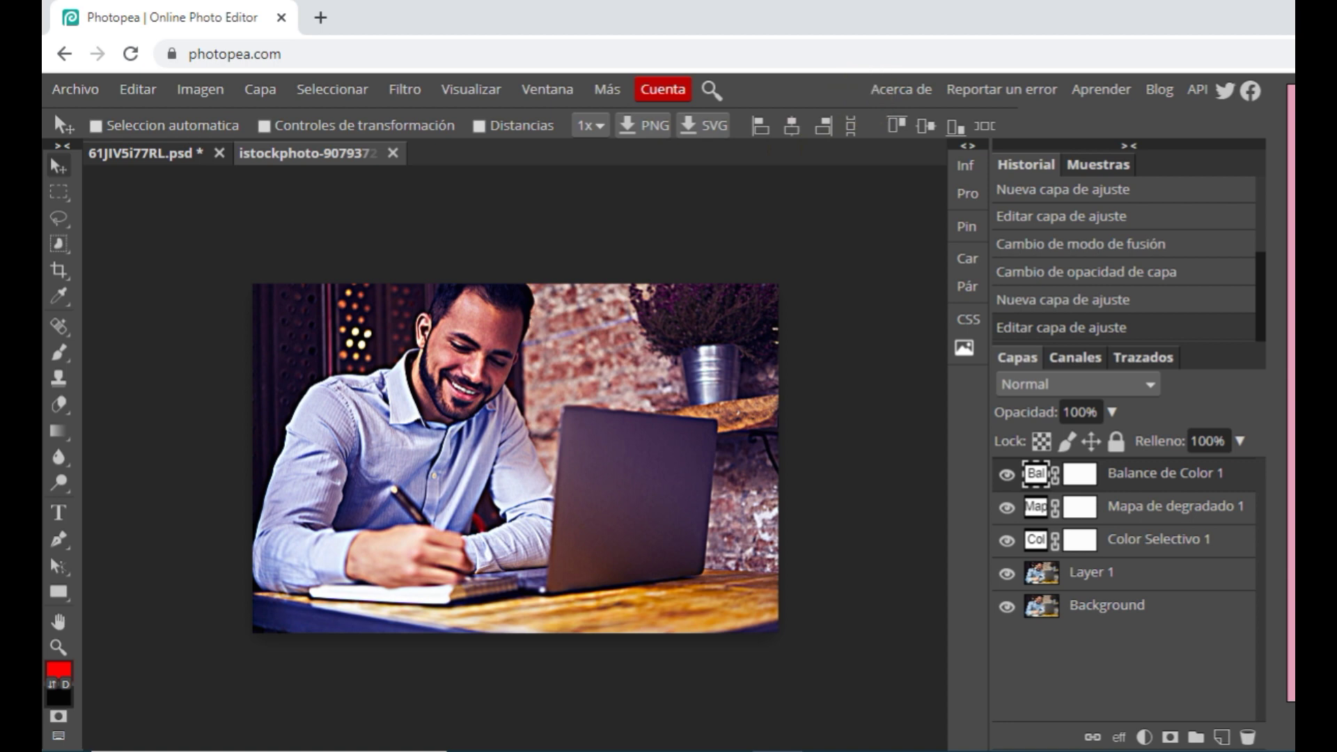
click(1144, 737)
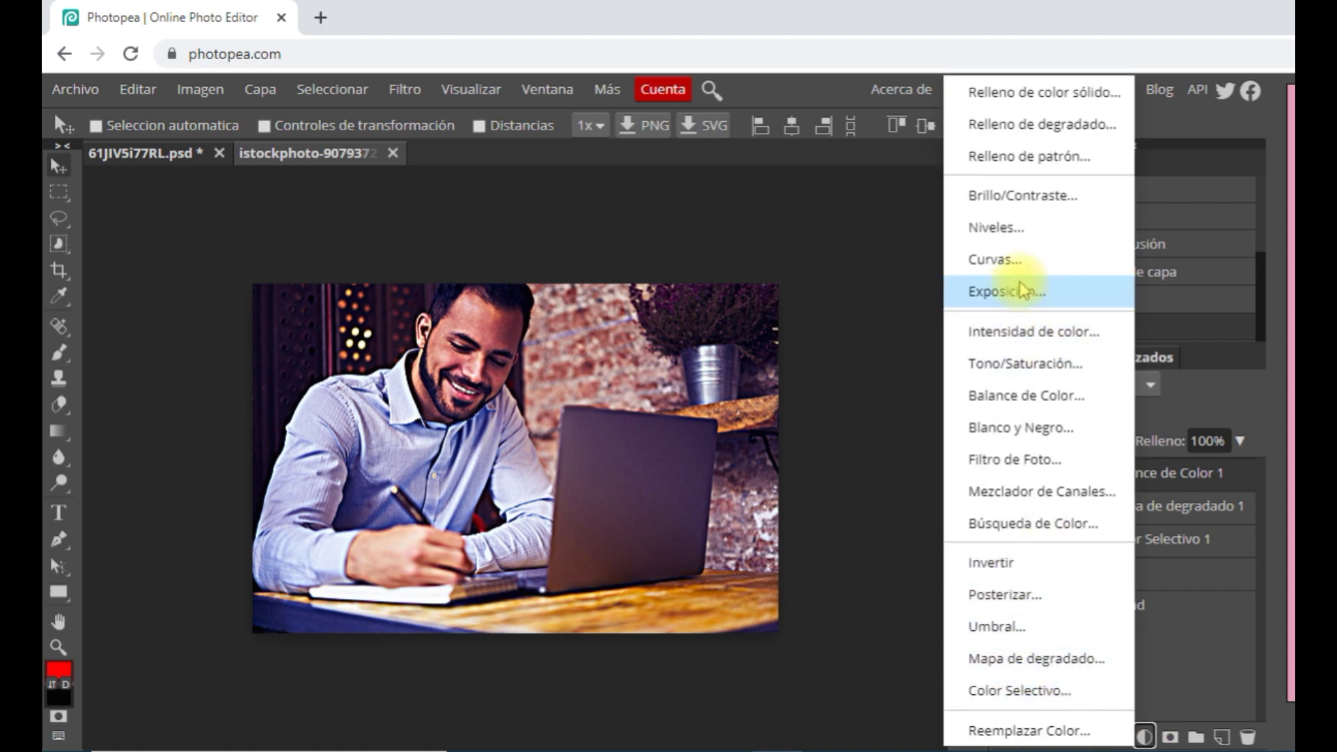
Add a Curvas layer with two points reshaping the Azul channel curve
click(997, 259)
mouse_move(676, 526)
mouse_down()
mouse_move(682, 509)
mouse_move(693, 513)
mouse_up()
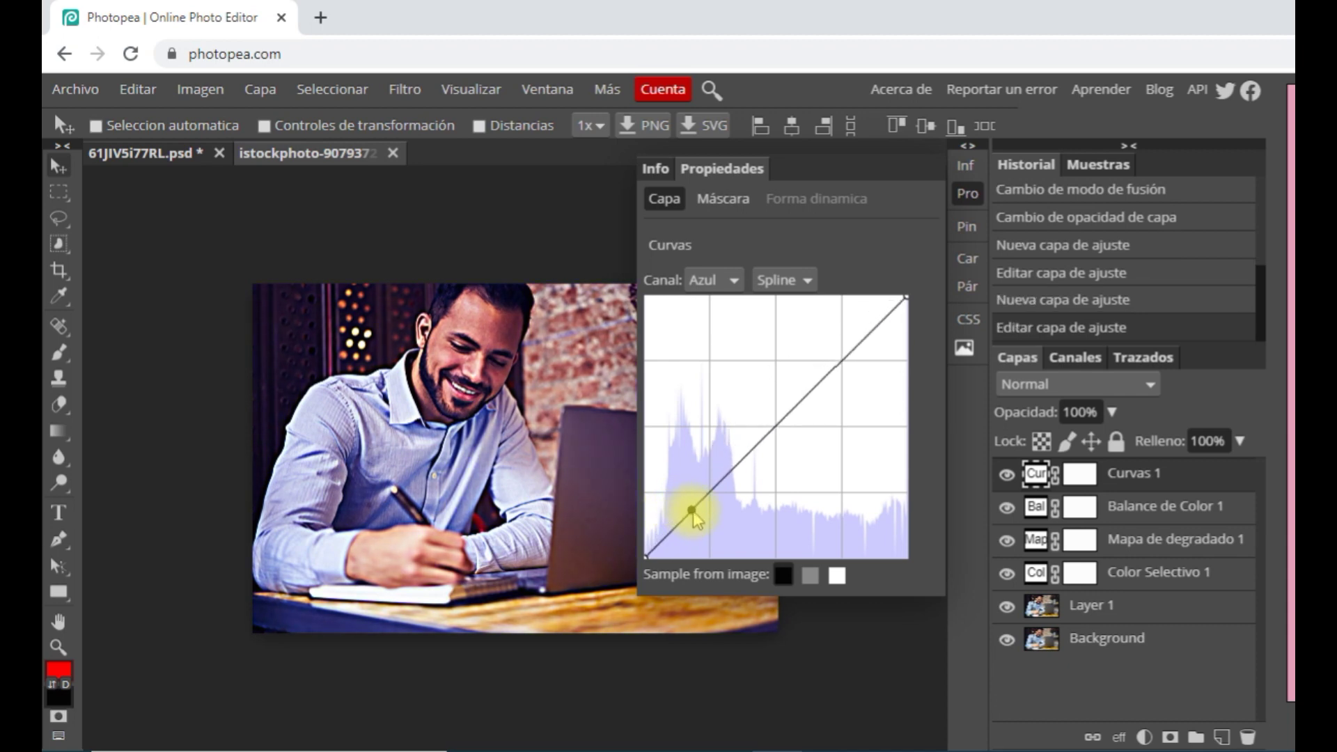
drag(842, 364, 859, 376)
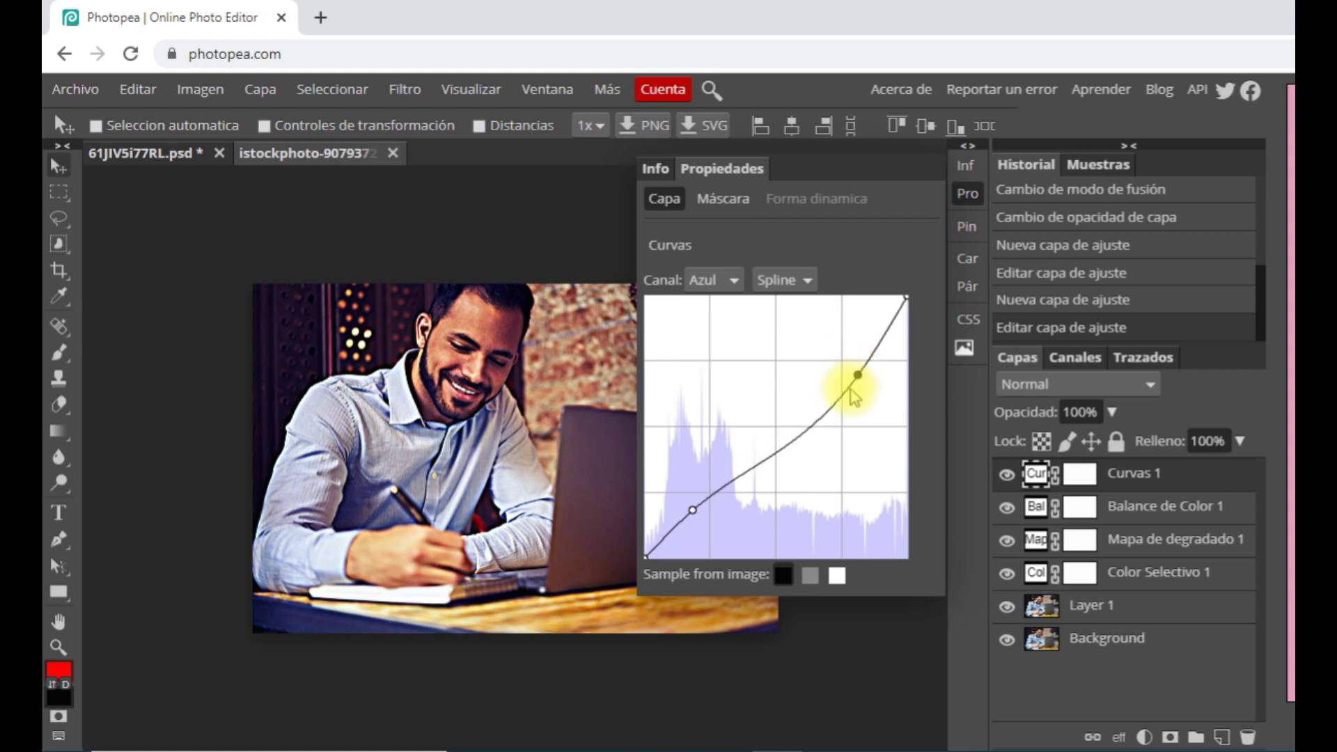
Add slight shadow and highlight points to the combined RGB curve
click(734, 282)
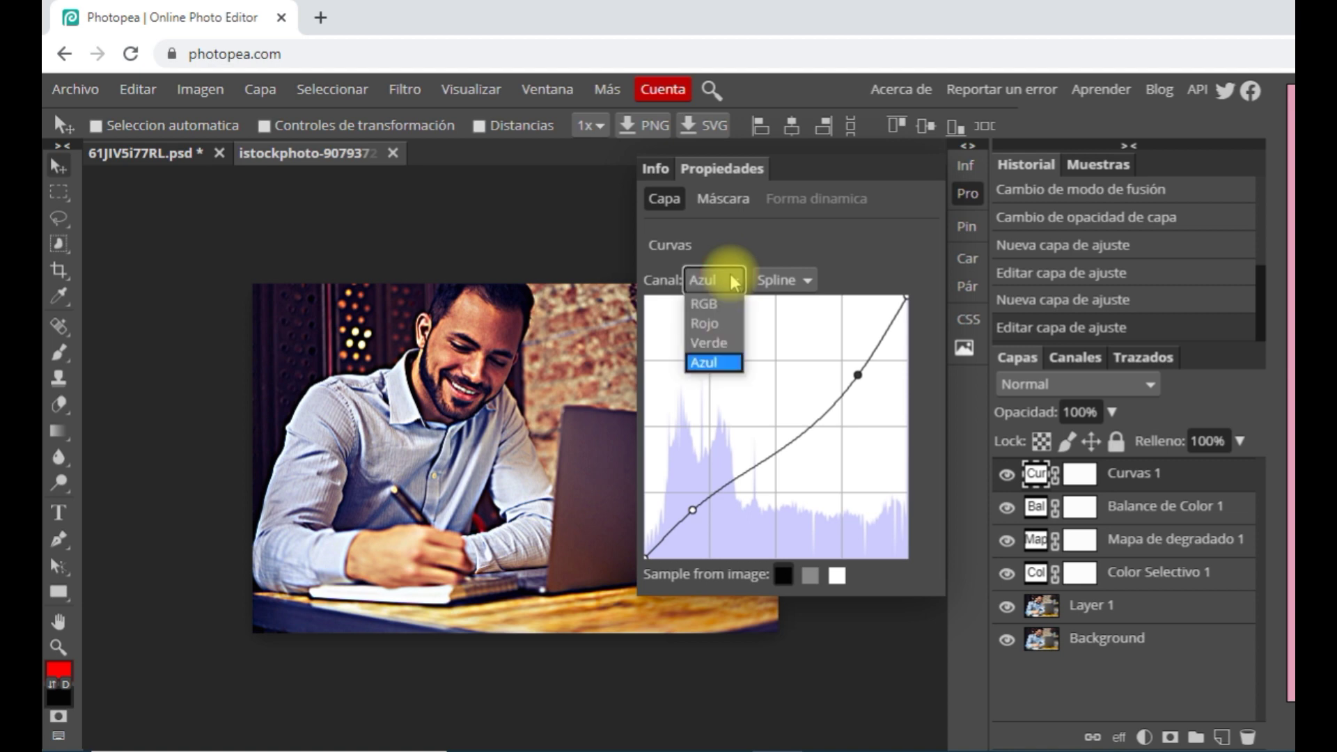
click(721, 303)
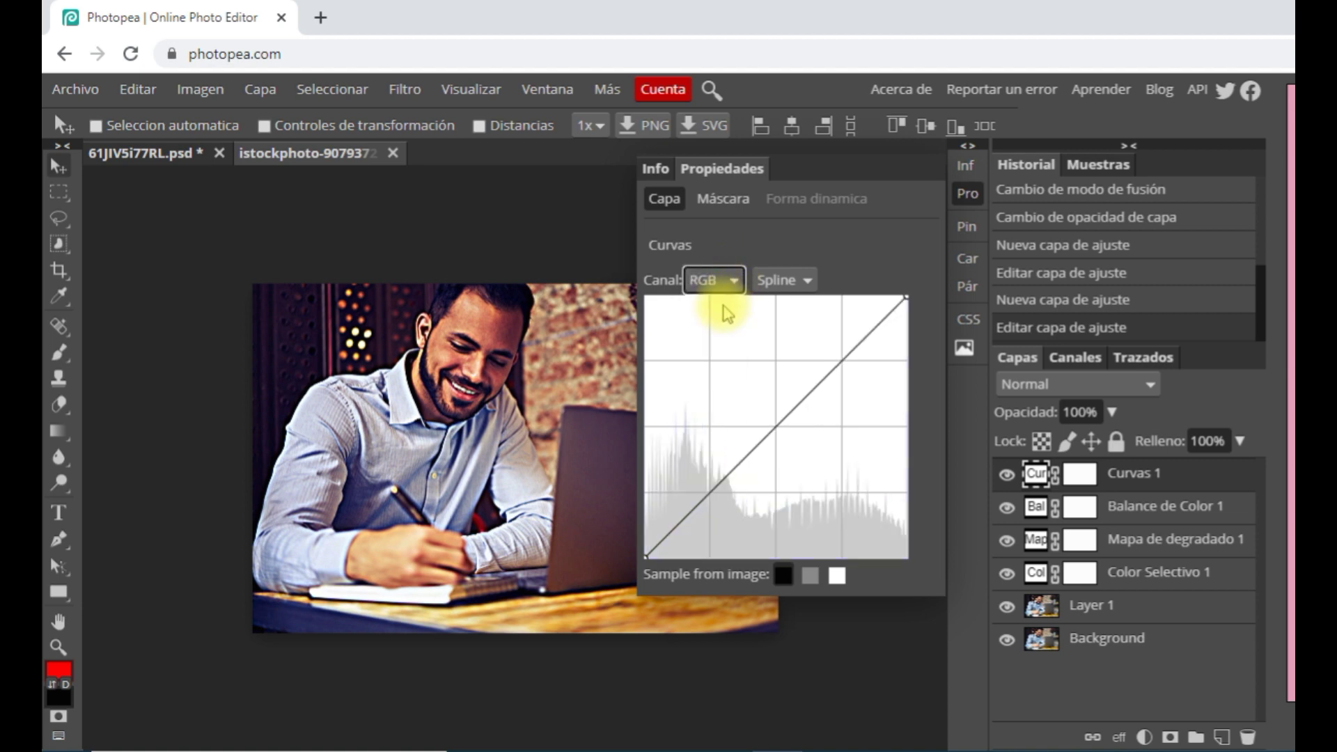
click(710, 500)
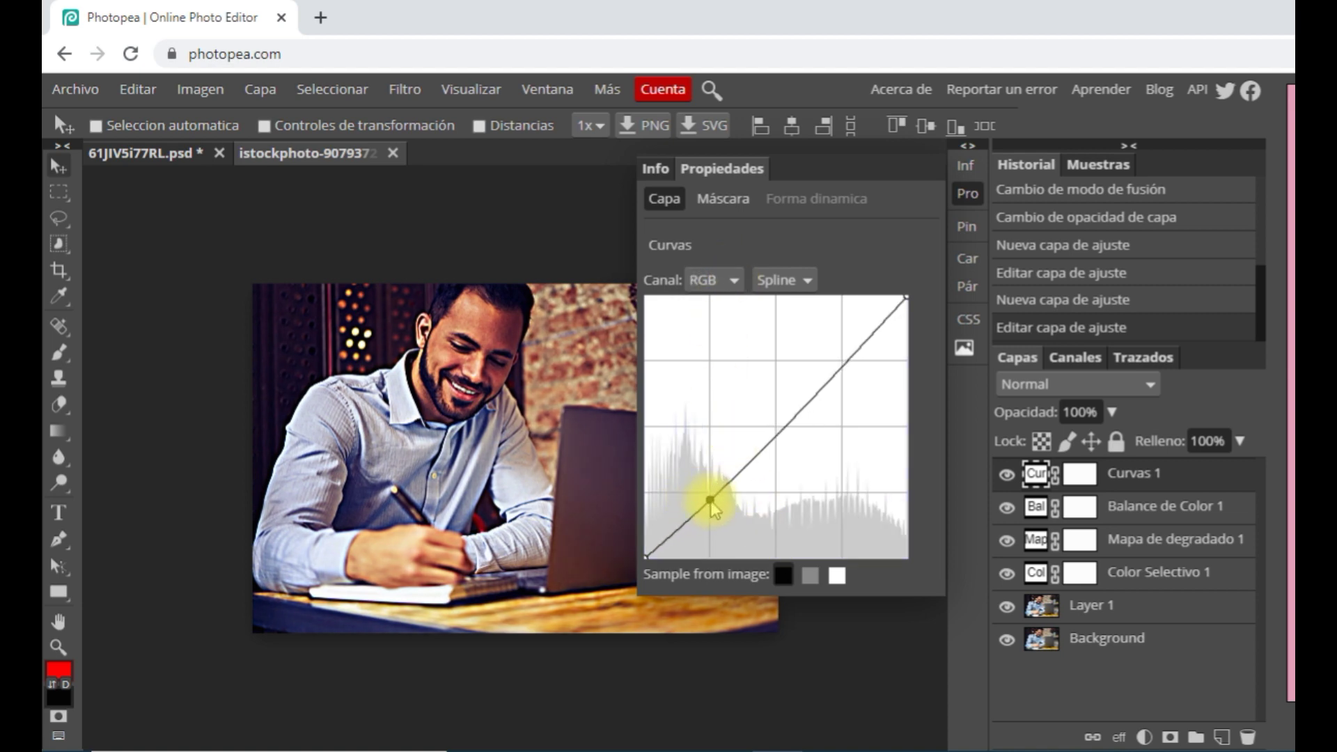
drag(712, 500, 701, 500)
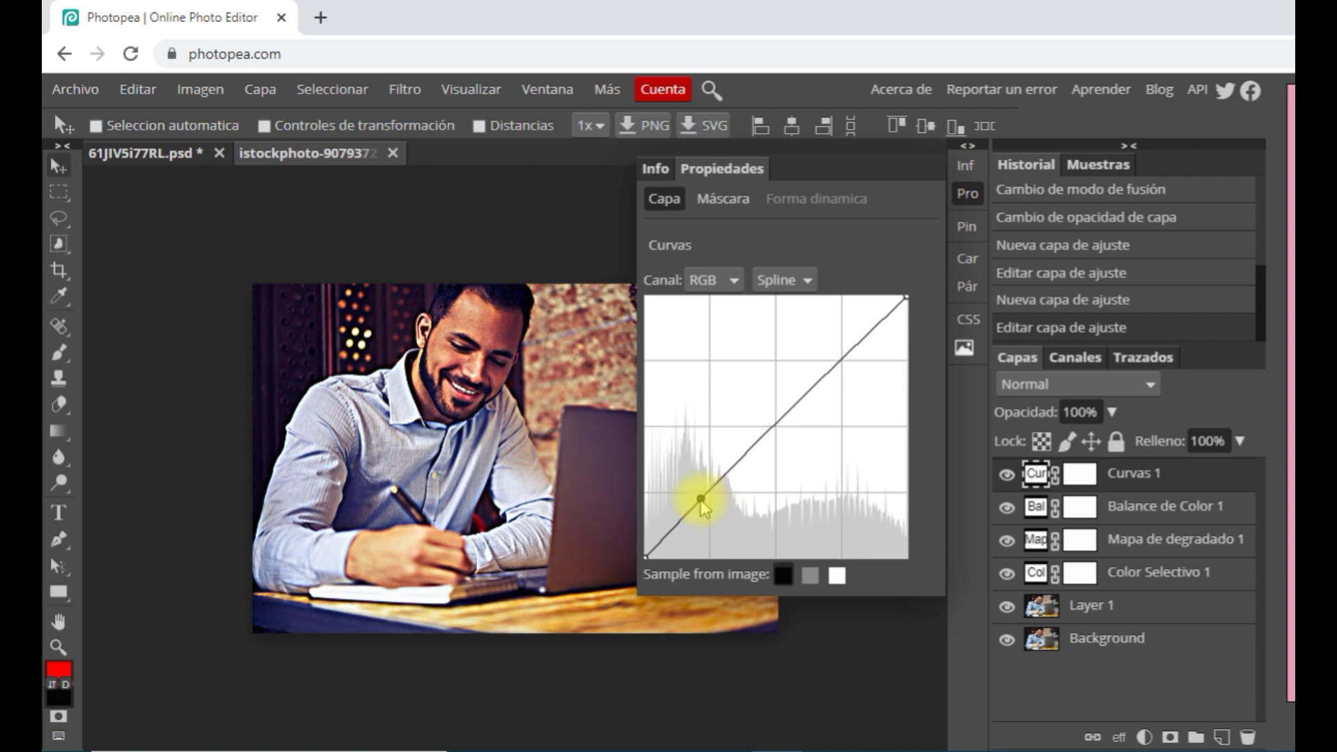
click(856, 350)
drag(857, 352, 861, 353)
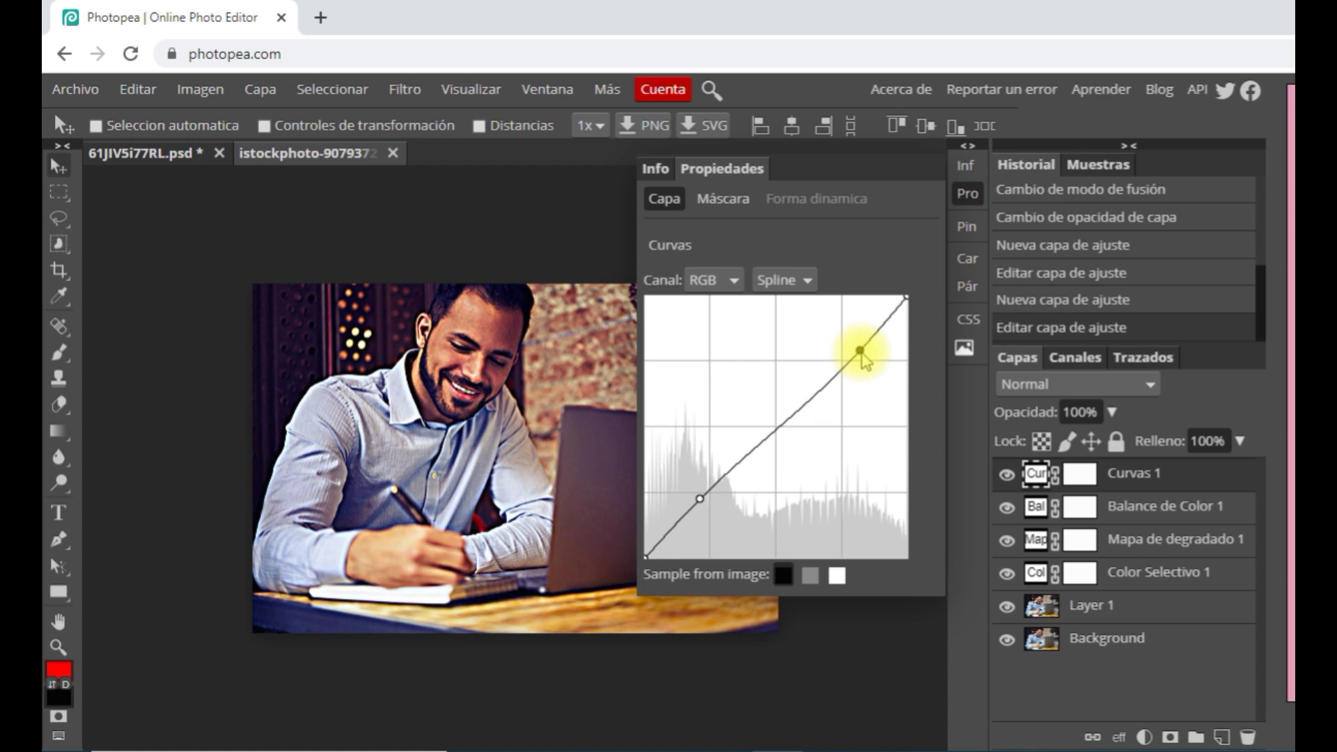
click(966, 145)
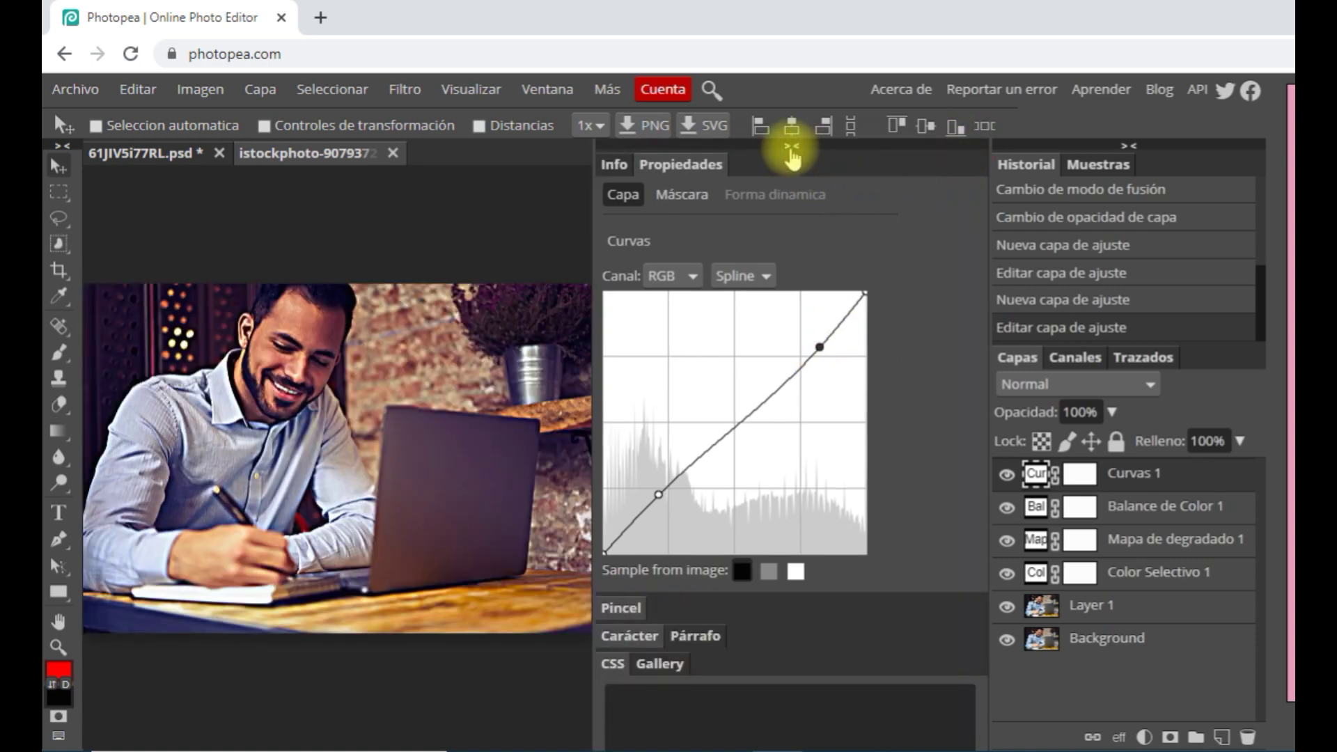
click(792, 146)
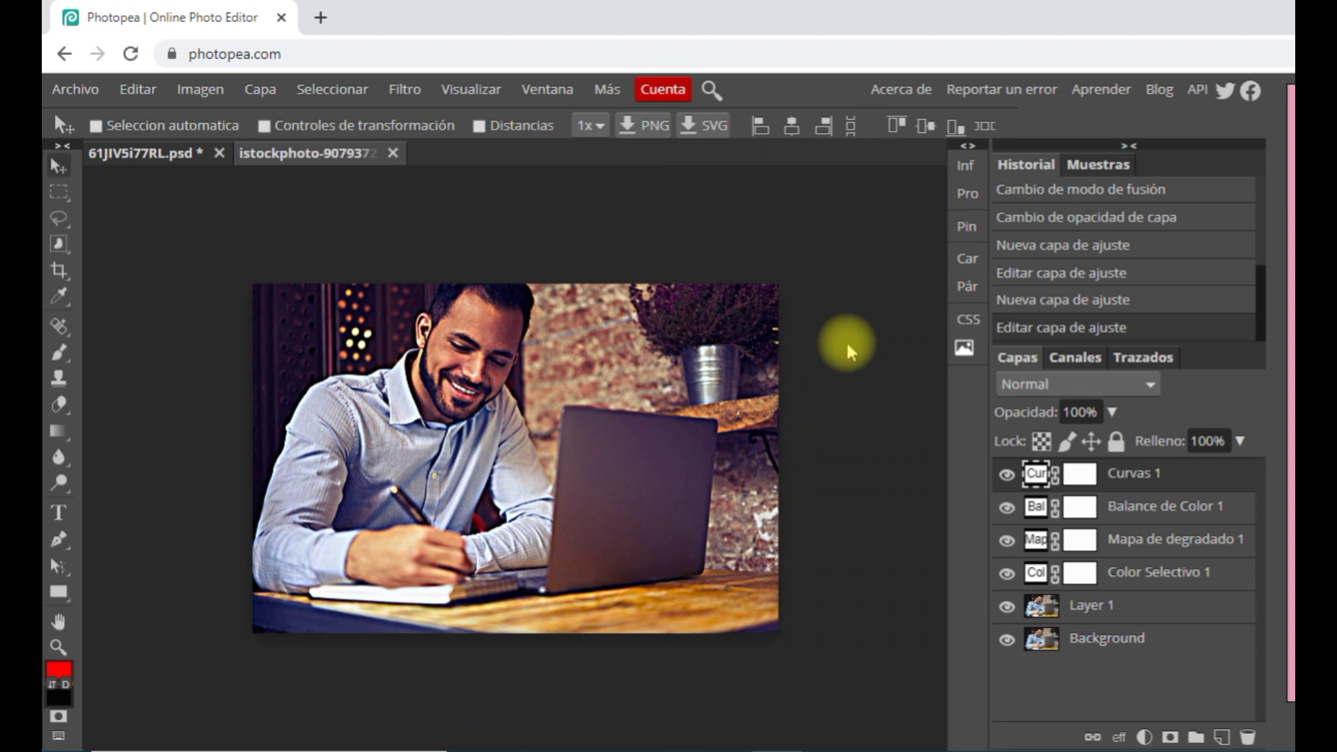